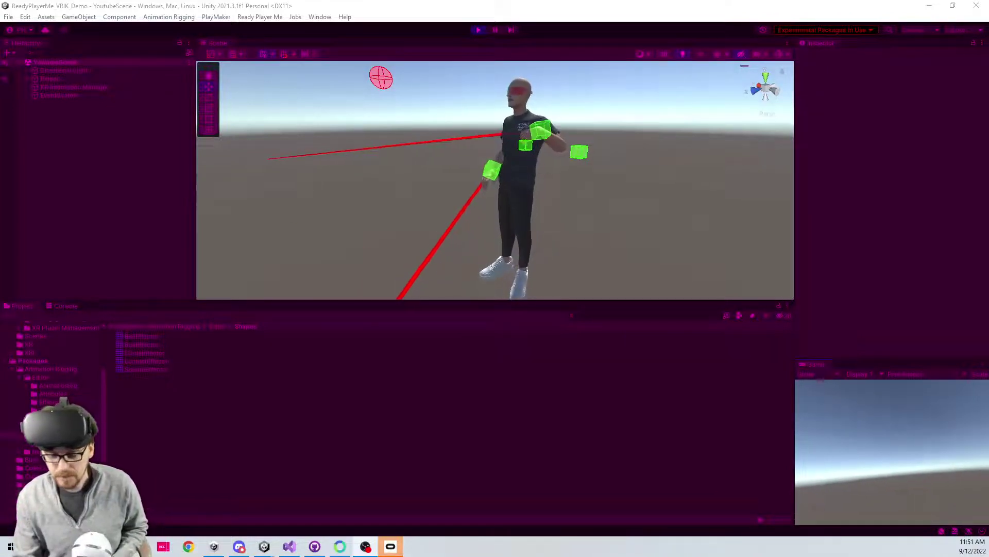
- Exit play mode and start the PlayMaker installation in the project
key(ctrl+p)
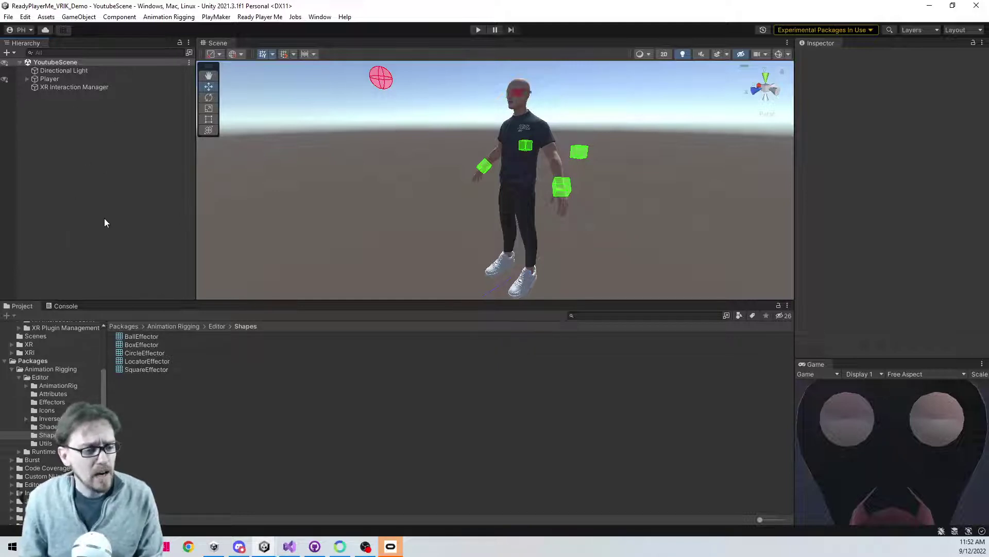
click(215, 17)
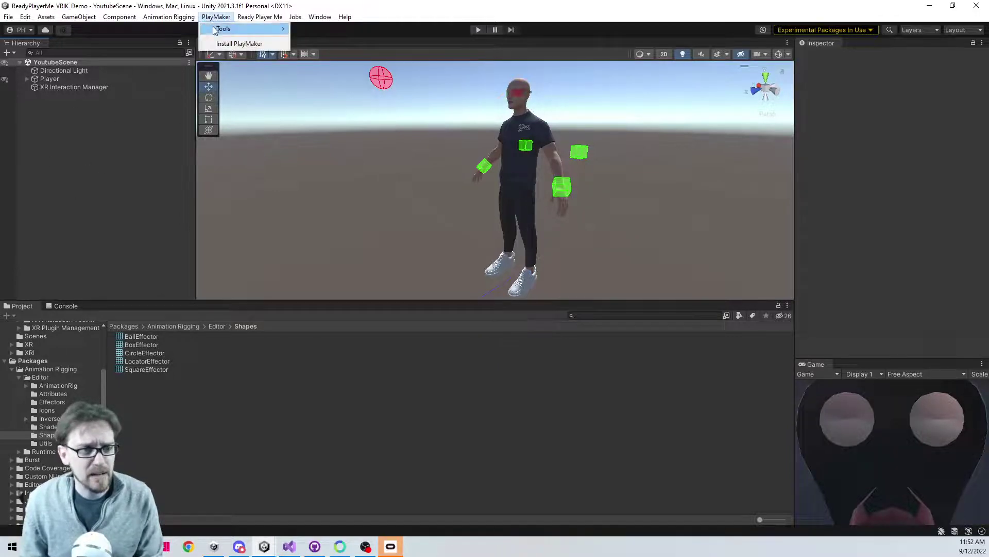
mouse_move(216, 31)
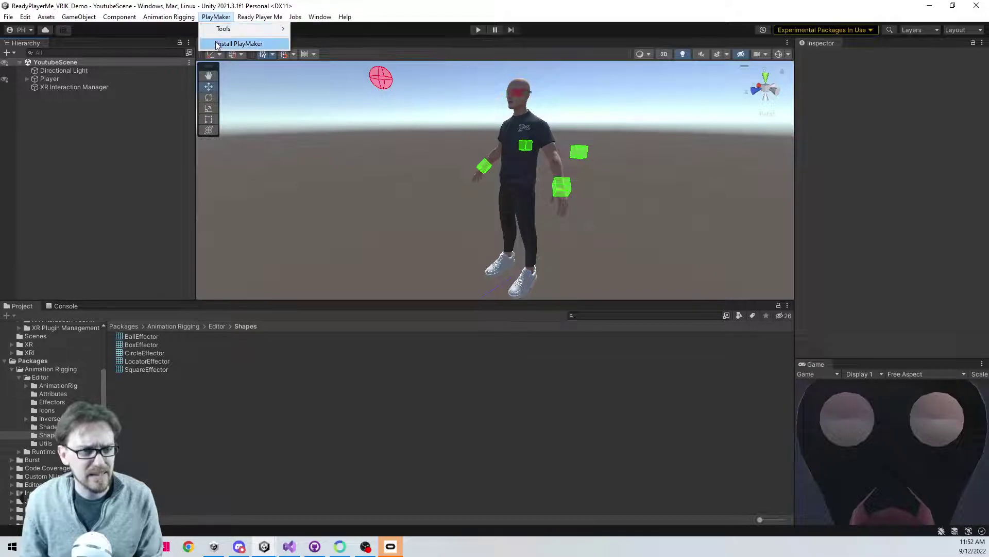
click(219, 44)
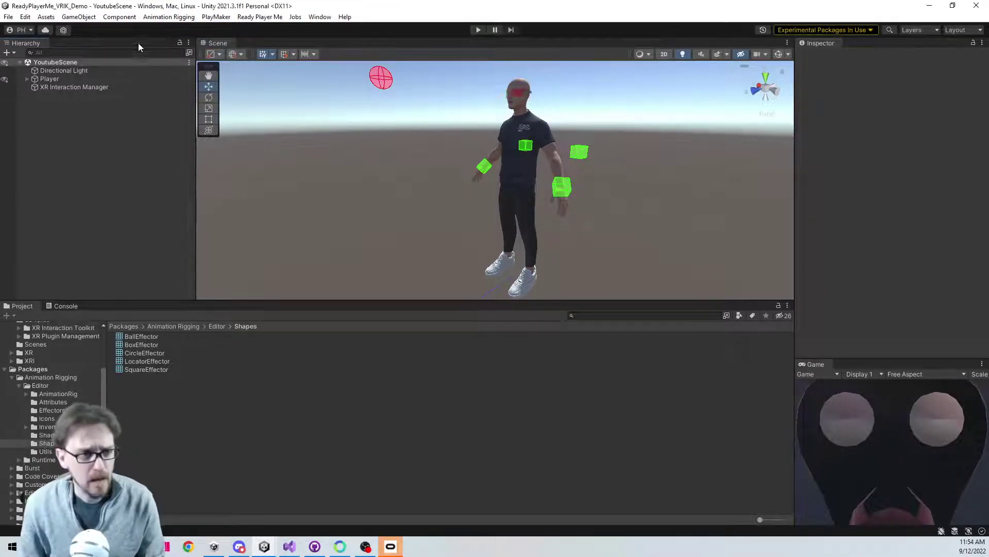
- Open the PlayMaker editor, dock it beside the Console and enlarge the docked area's height
click(216, 17)
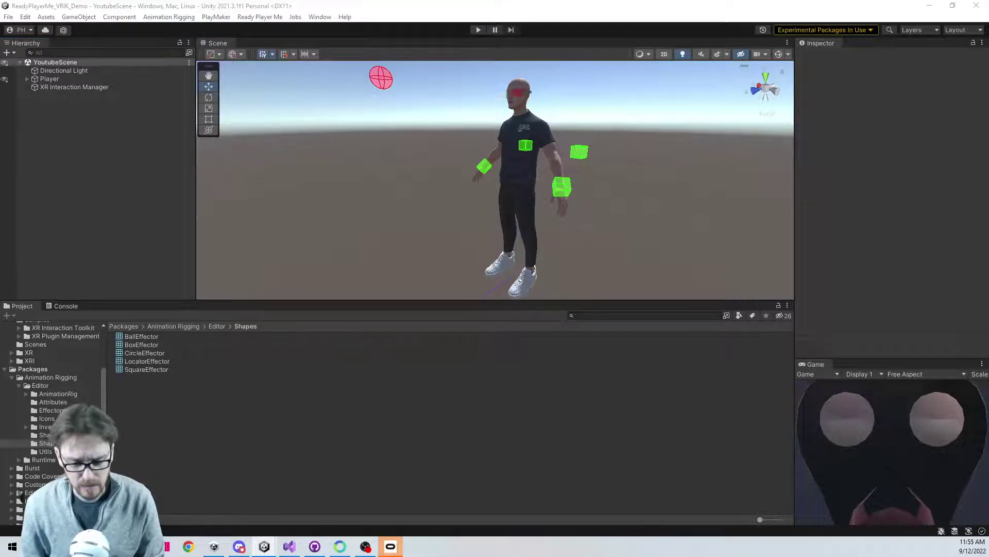
mouse_move(126, 310)
mouse_down()
mouse_move(211, 196)
mouse_move(185, 190)
mouse_move(112, 295)
mouse_move(114, 172)
mouse_move(67, 119)
mouse_move(390, 240)
mouse_move(137, 289)
mouse_move(129, 308)
mouse_up()
drag(217, 300, 217, 205)
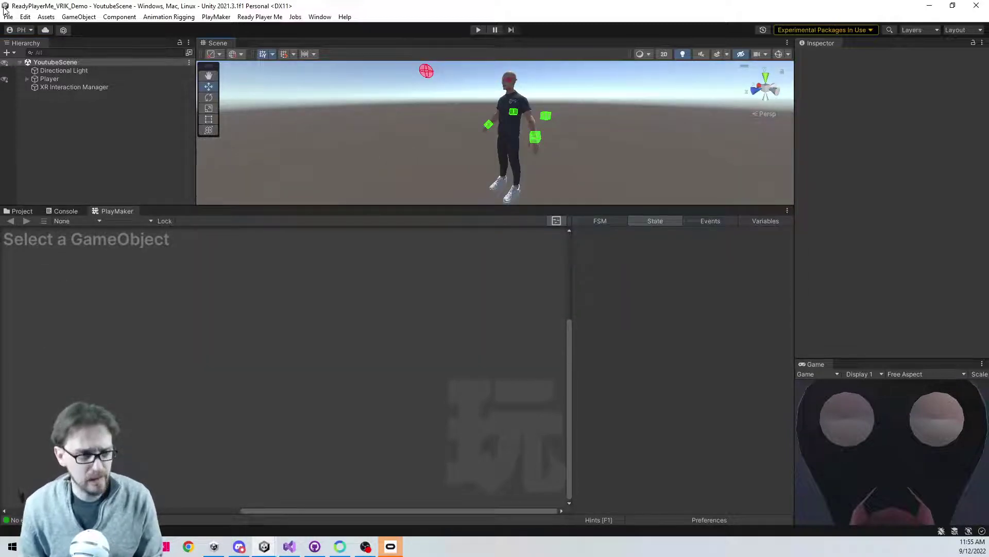
- Add a PlayMaker FSM to the Player object
click(50, 80)
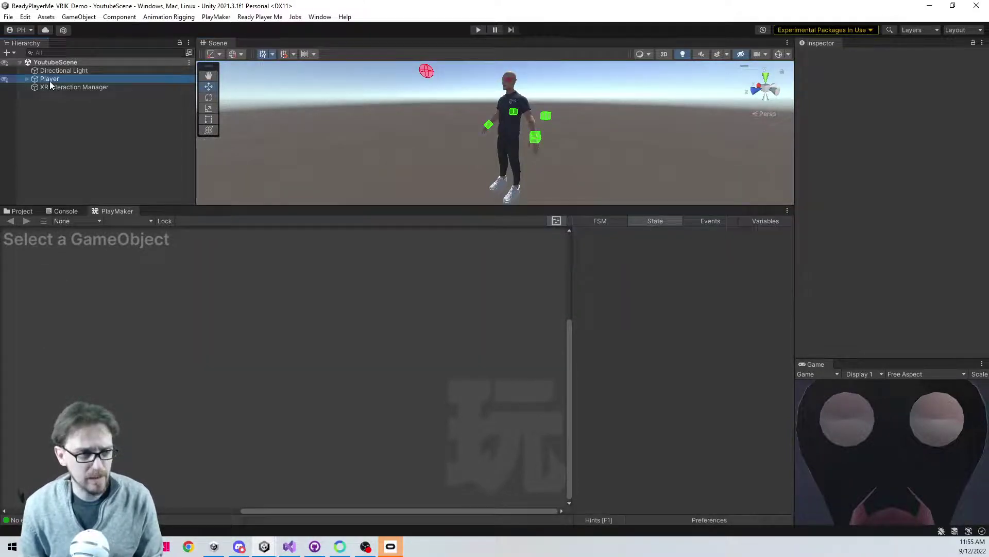
right_click(58, 261)
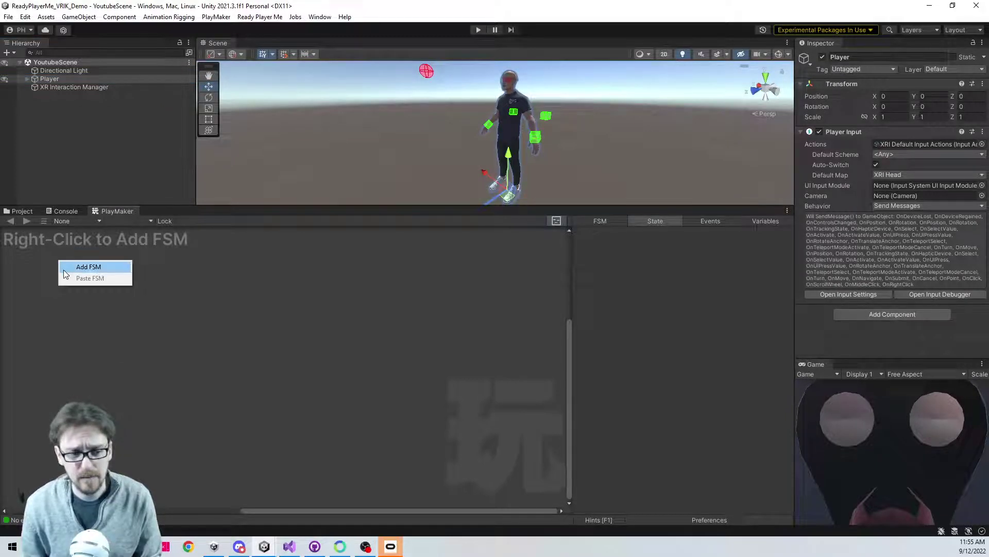
click(64, 266)
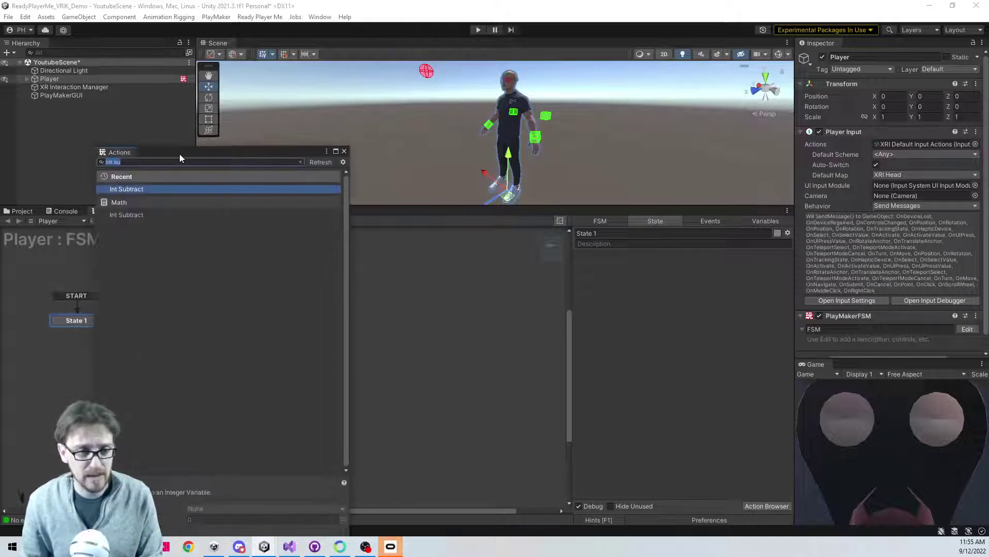
- Dock the Actions browser beside the Inspector and add the Transform action Get Rotation to State 1
click(204, 182)
drag(154, 172, 855, 44)
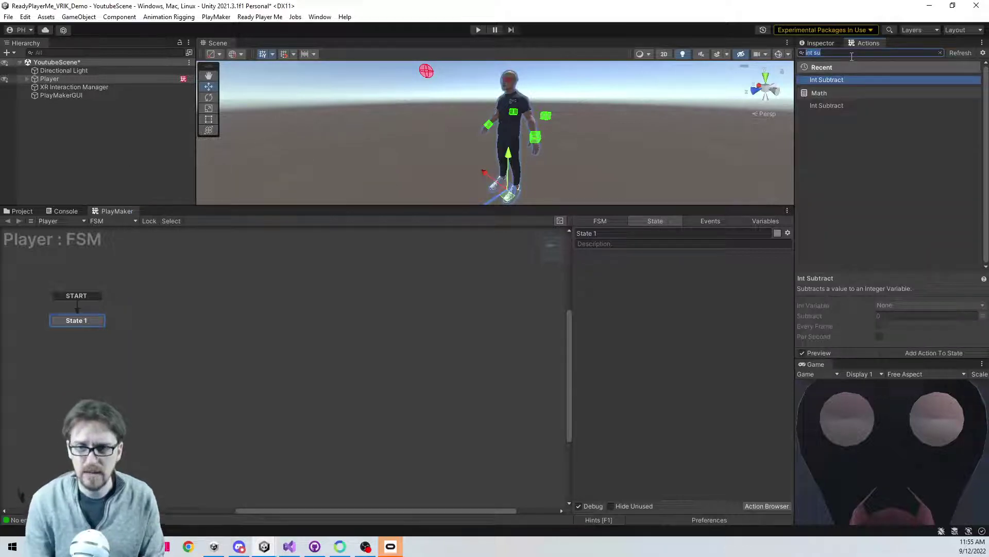
text(get rot)
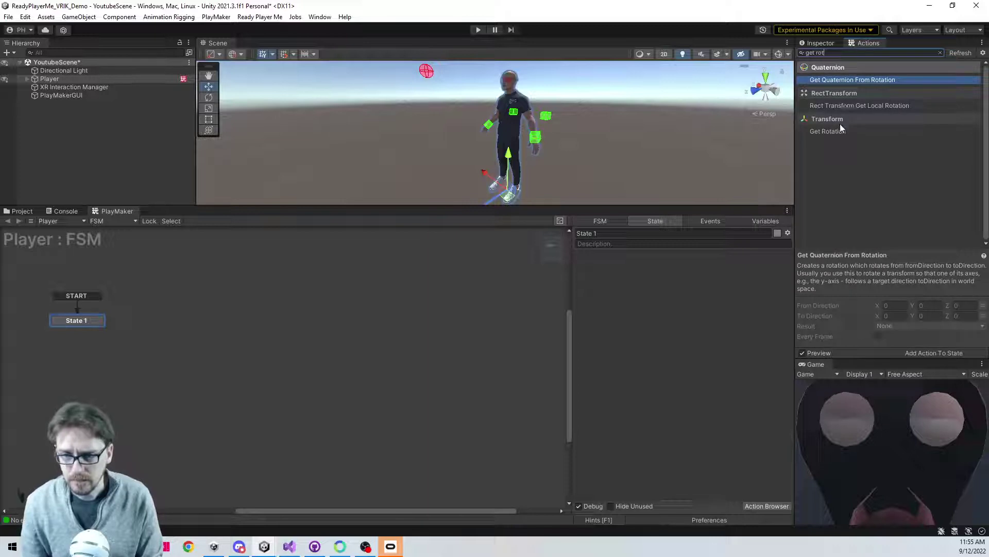
drag(841, 130, 646, 294)
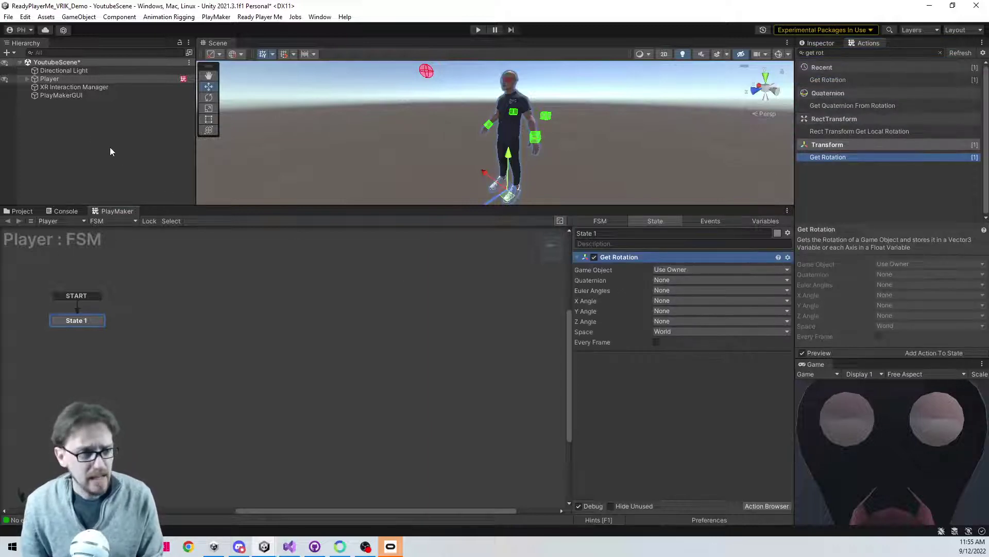
- Set Get Rotation to a specified game object and assign the Main Camera from under Player's XR Origin
click(48, 78)
click(27, 78)
click(34, 87)
click(42, 95)
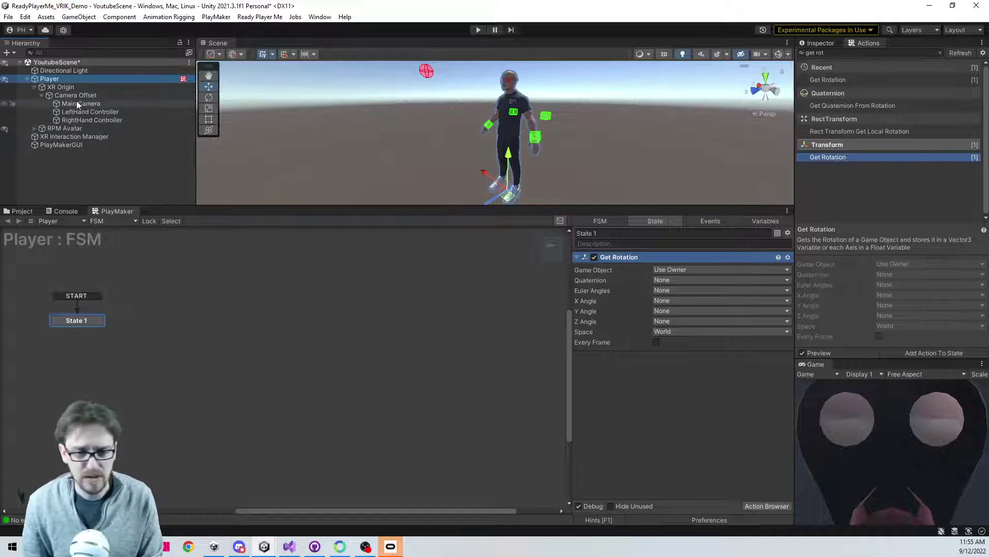
click(719, 269)
click(688, 293)
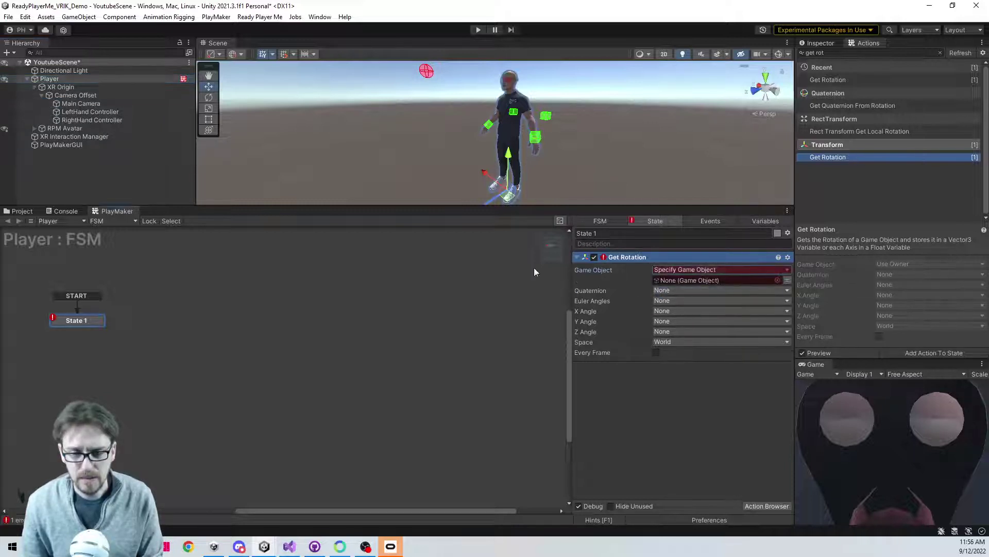
drag(121, 104, 678, 282)
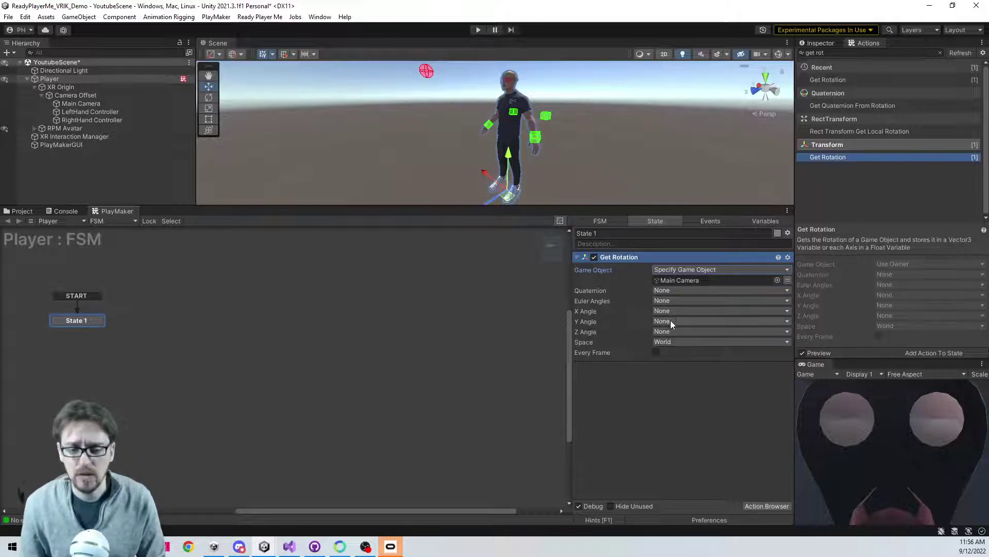
- Store the camera's Y Angle in a new variable named cameraRotation and have Get Rotation run every frame
click(675, 321)
click(675, 346)
text(cam)
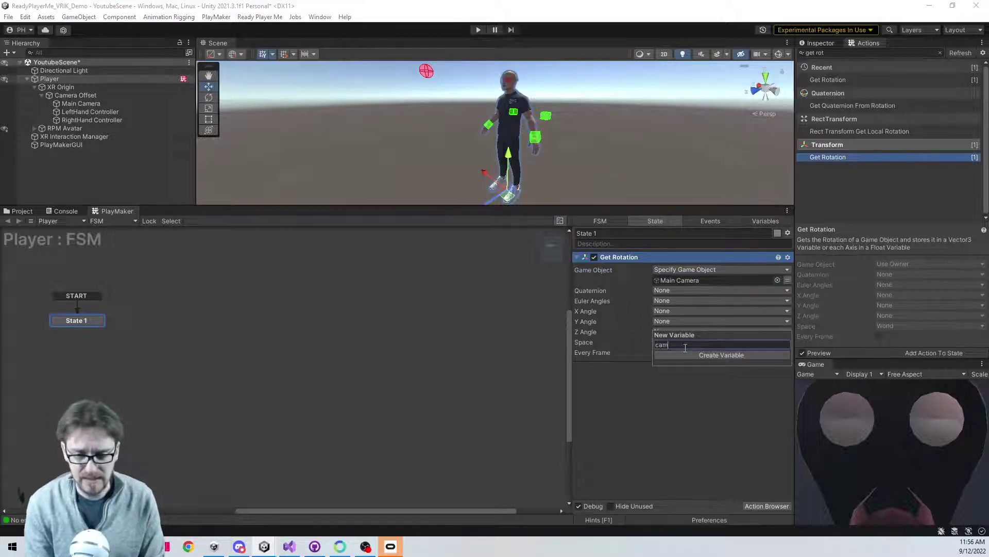
text(eraRotation)
key(Return)
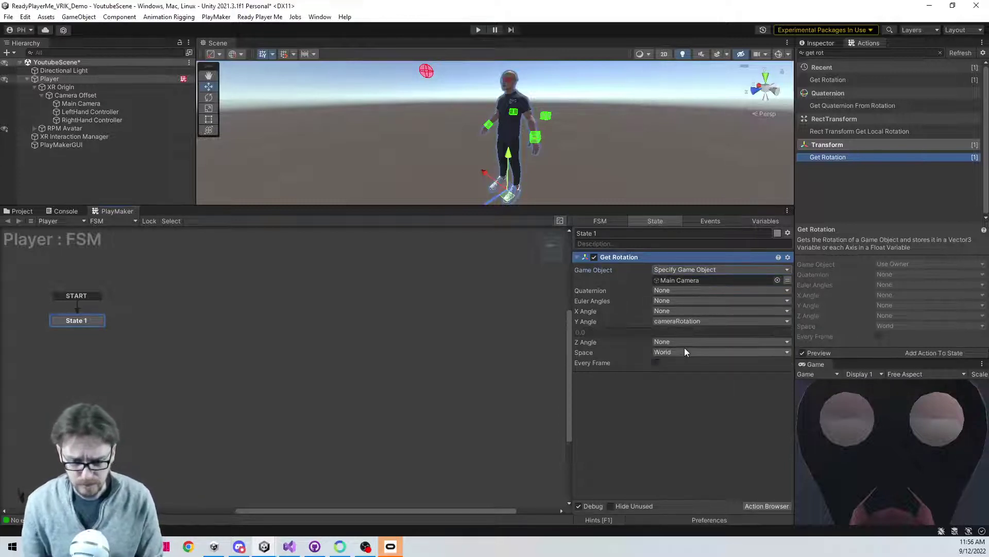
click(657, 363)
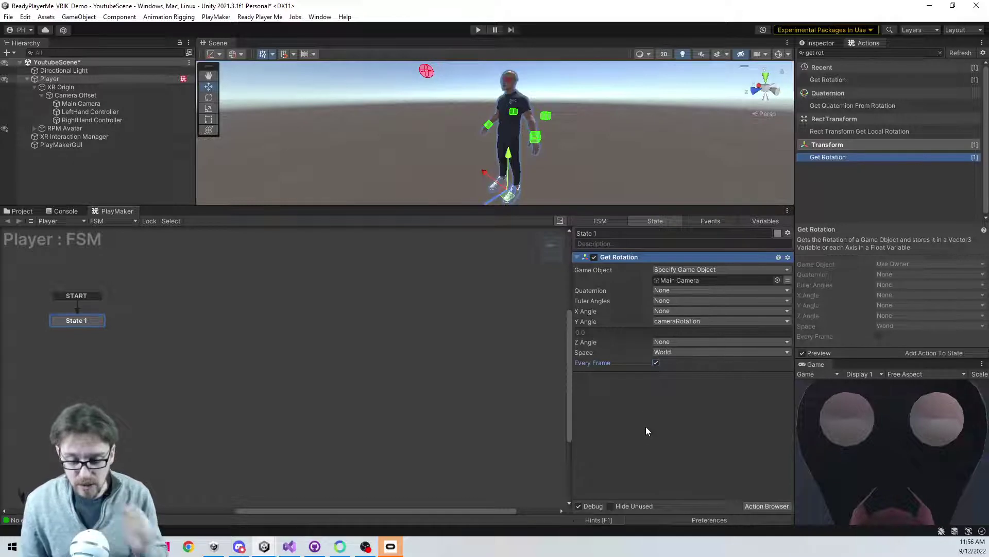
click(643, 411)
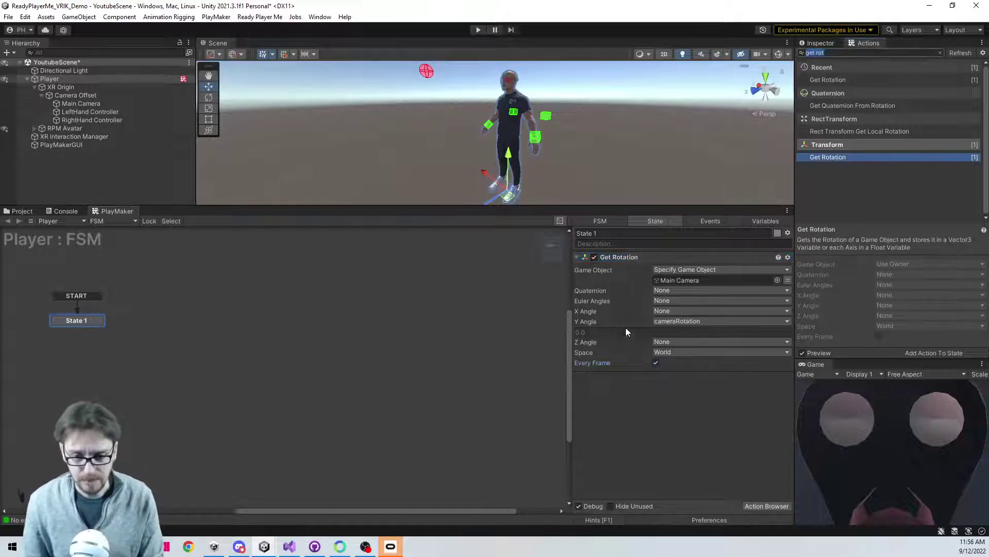
- Duplicate the Main Camera Get Rotation action within State 1
click(618, 257)
key(ctrl+c)
key(ctrl+v)
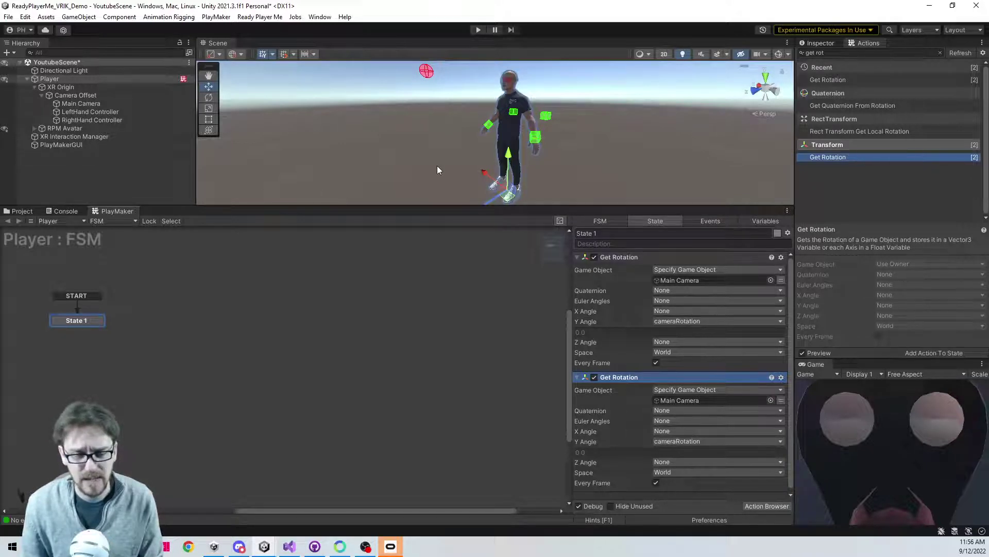
- Search the hierarchy for "toe" and examine where the RightToe_End bone sits on the avatar's shoe
click(69, 53)
text(toe)
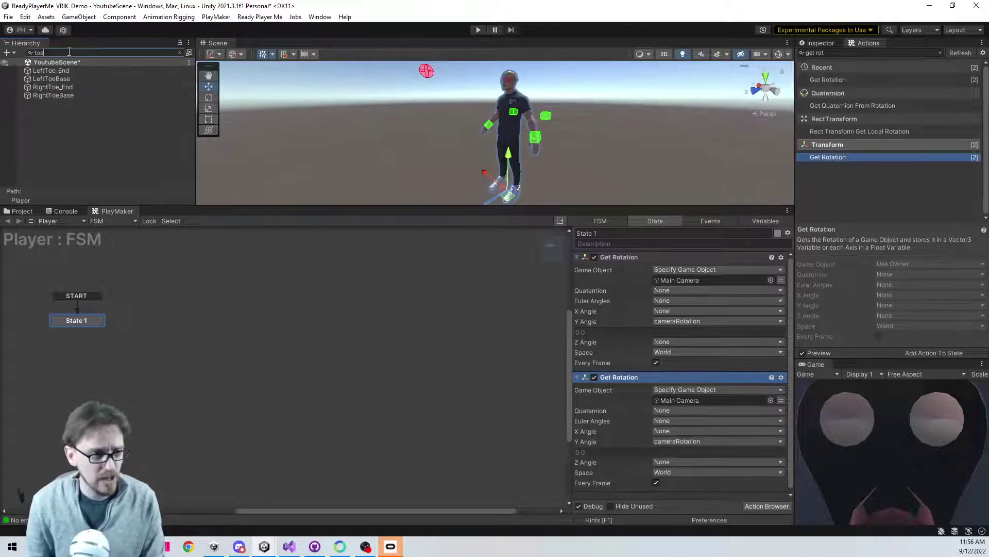
click(71, 89)
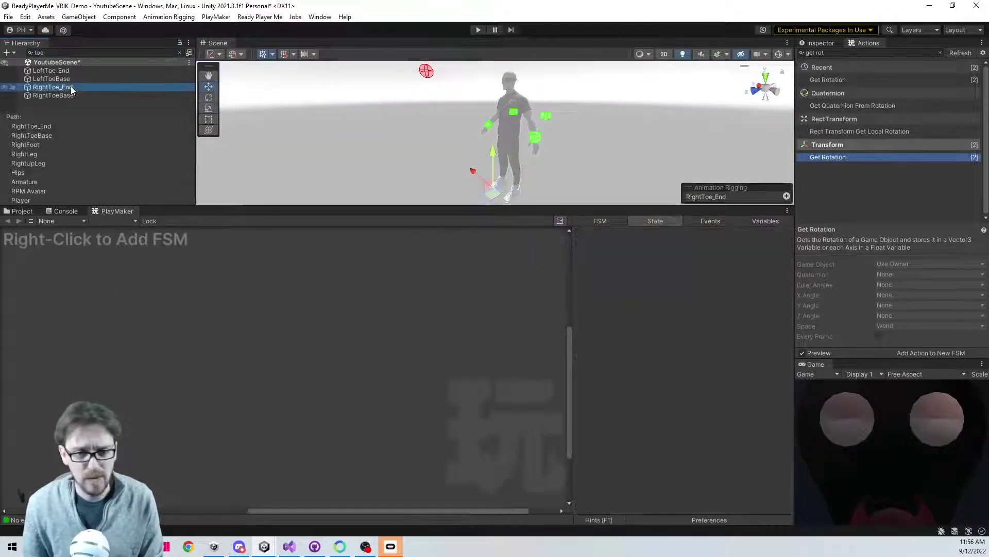
key(f)
right_drag(528, 186, 469, 186)
scroll(545, 154, down, 2)
scroll(546, 153, down, 3)
scroll(536, 160, down, 3)
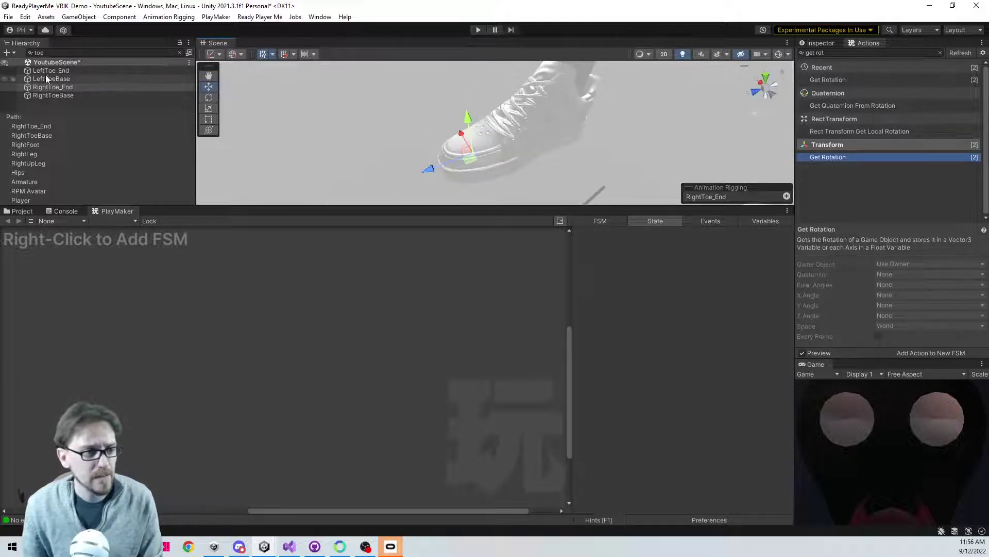
- Clear the hierarchy search, lock the editor to Player's FSM and assign RightToe_End to the second Get Rotation action
click(176, 54)
click(179, 53)
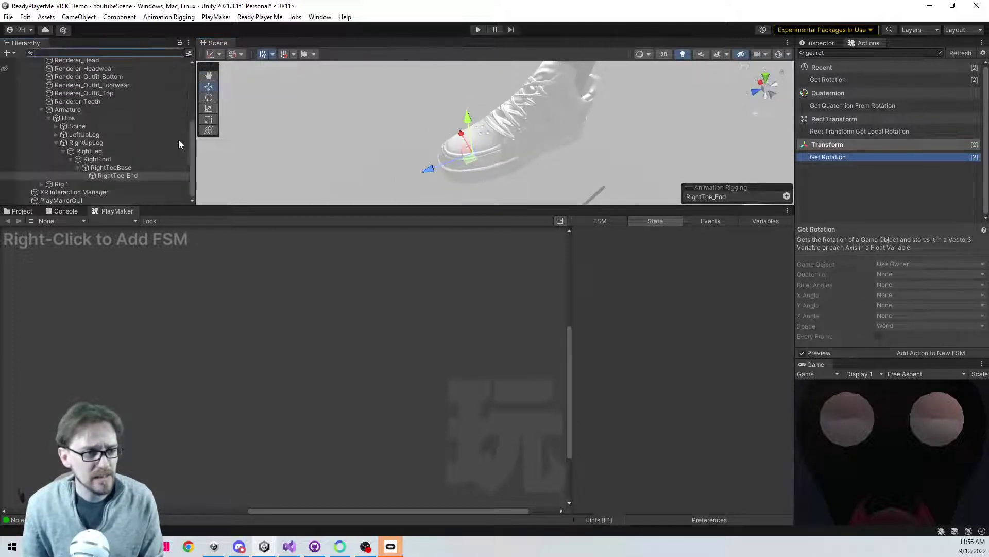
scroll(113, 147, up, 5)
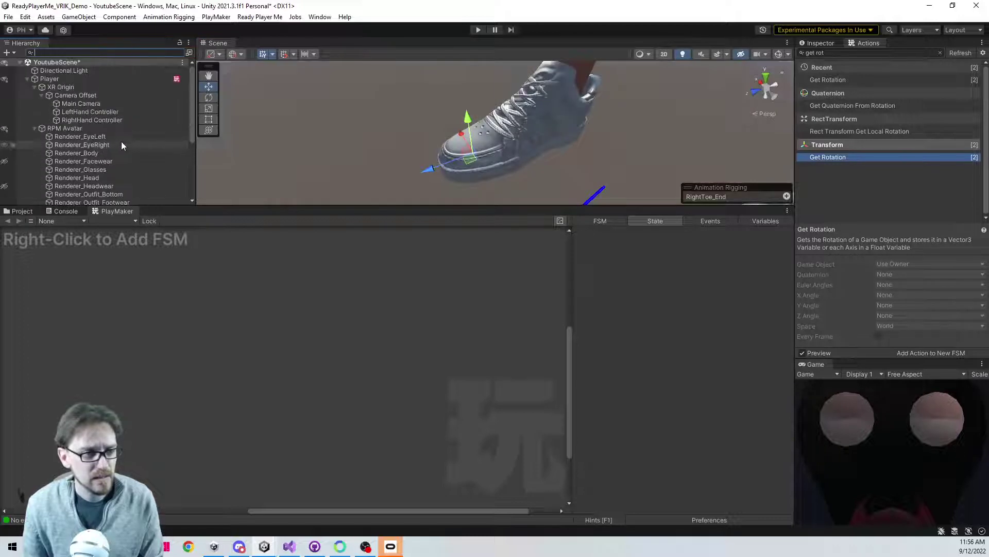
click(85, 80)
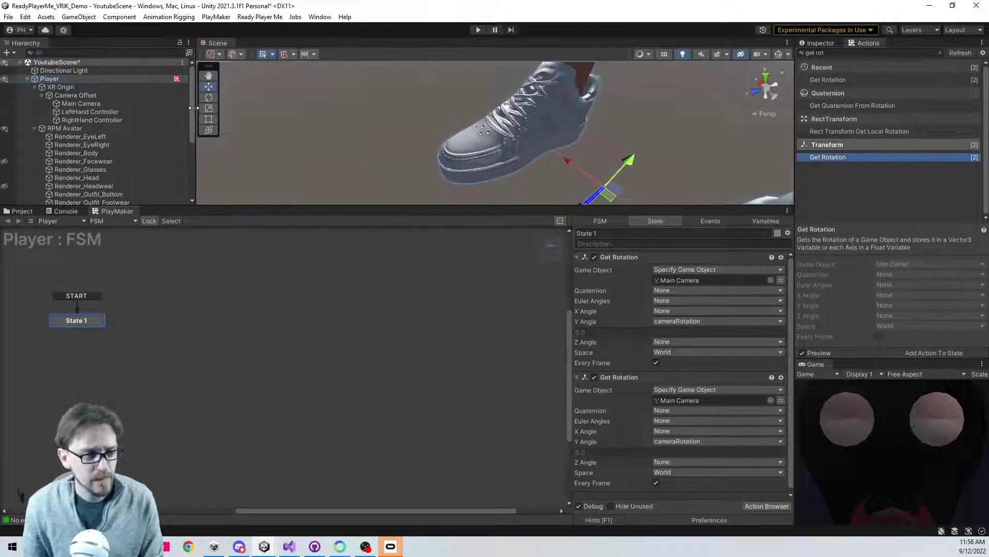
scroll(191, 170, down, 5)
click(169, 178)
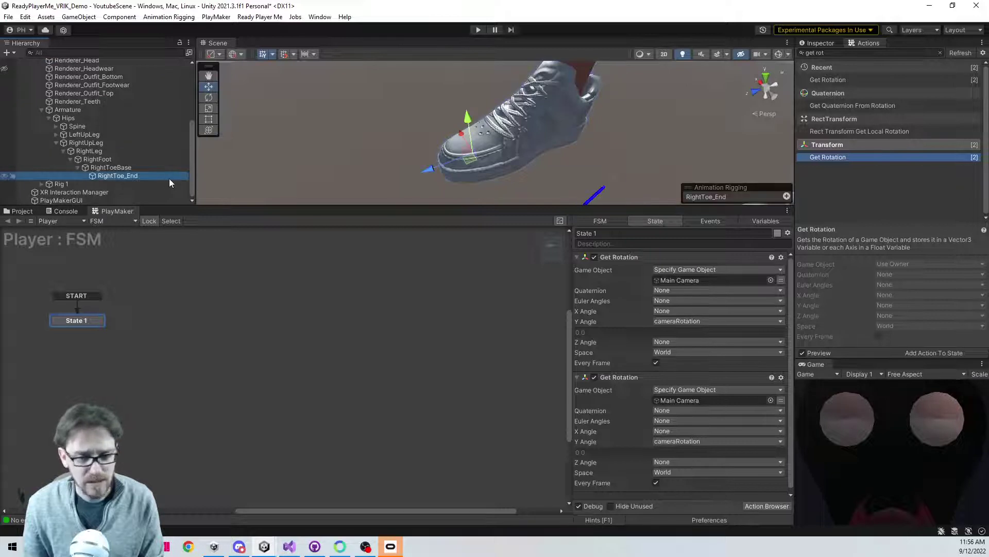
drag(128, 176, 694, 402)
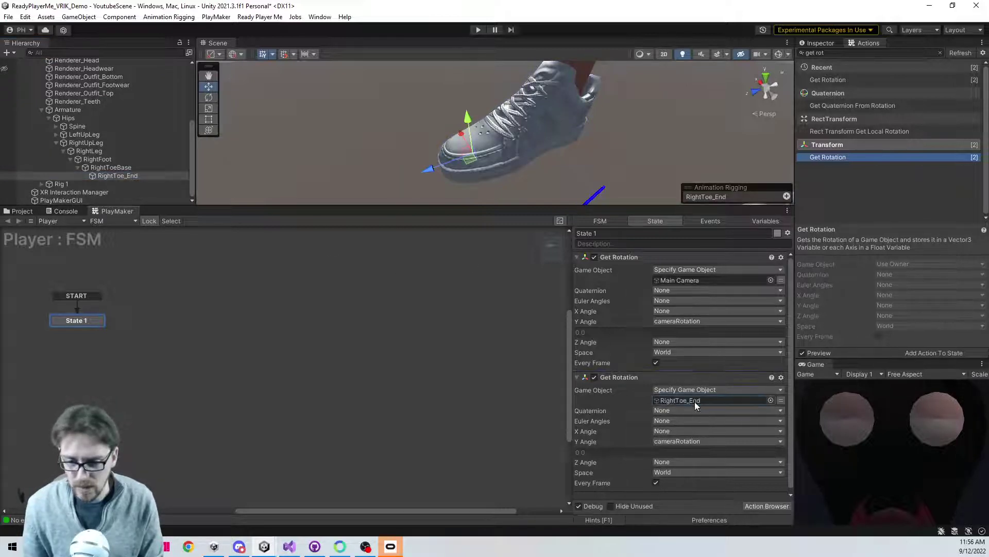
- Store the second Get Rotation action's Y Angle in a new variable named footRotation
click(681, 443)
click(680, 479)
text(f)
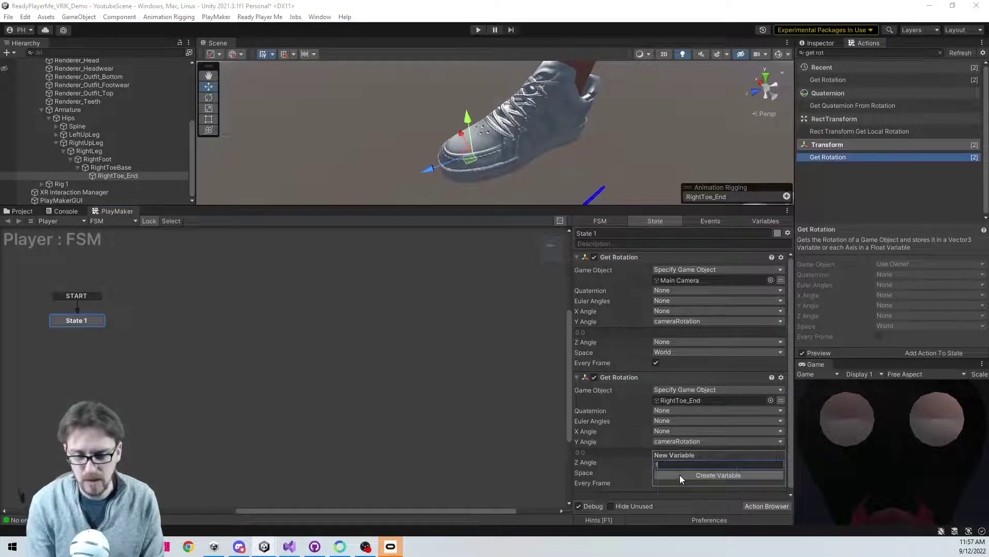
text(ootRotation)
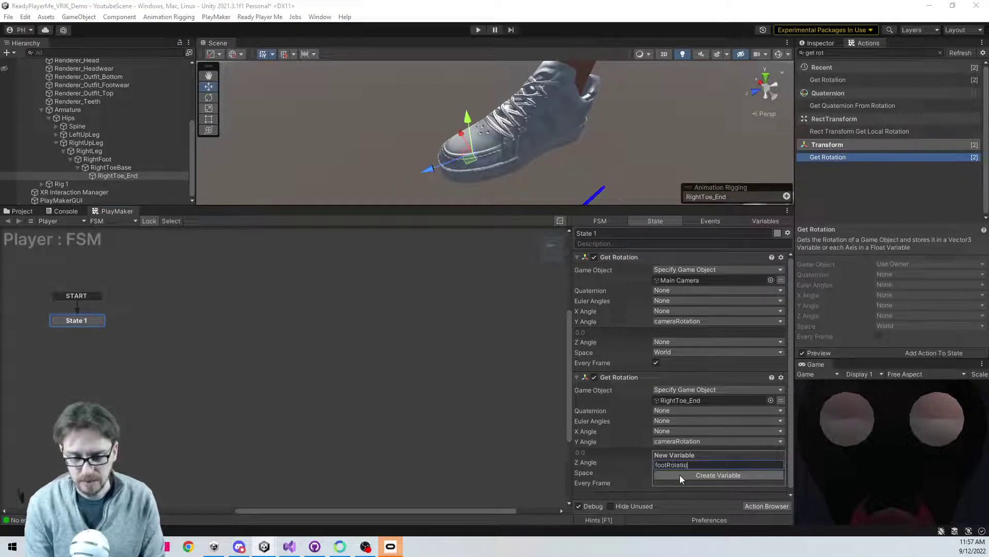
key(Return)
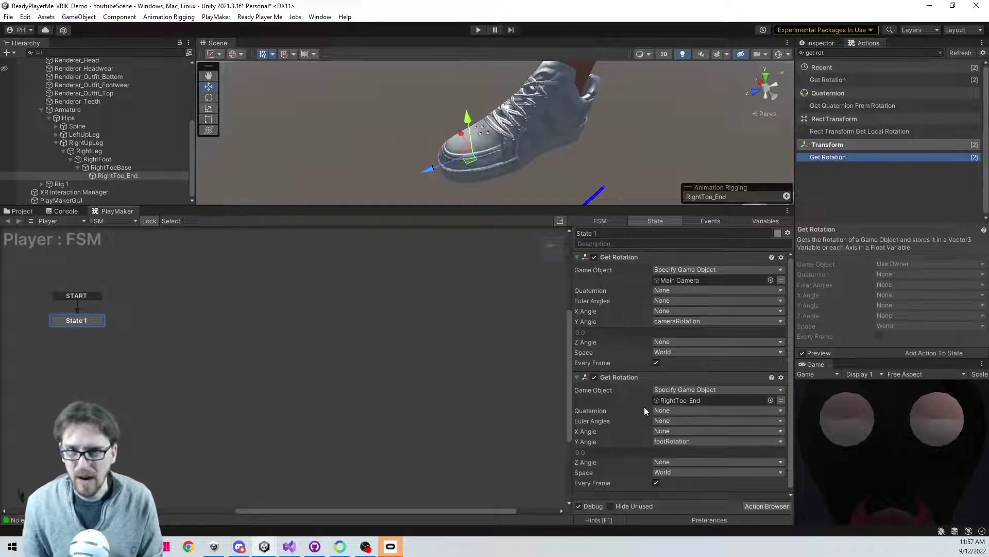
- Collapse both Get Rotation actions and add a Float Delta Angle action below them in State 1
scroll(643, 409, down, 1)
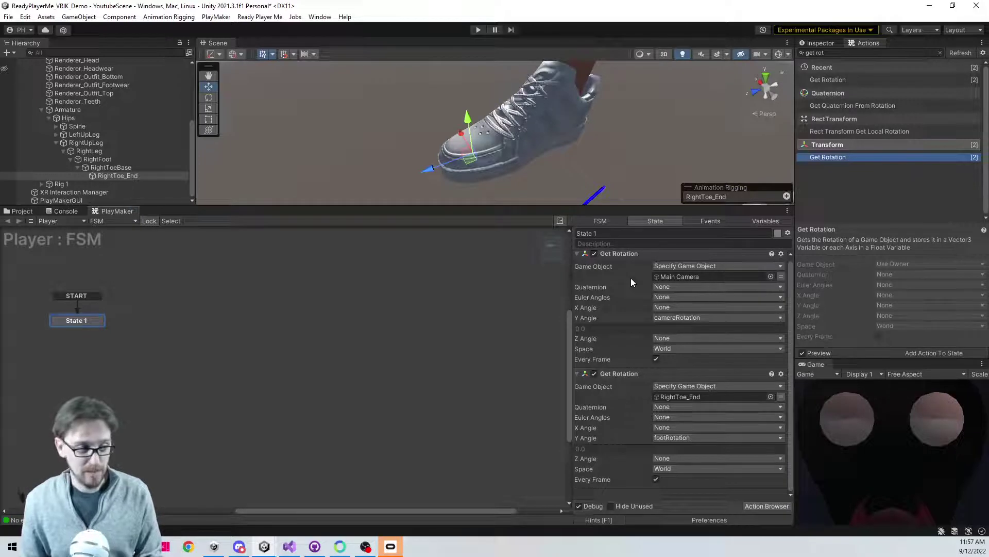
click(577, 254)
click(577, 268)
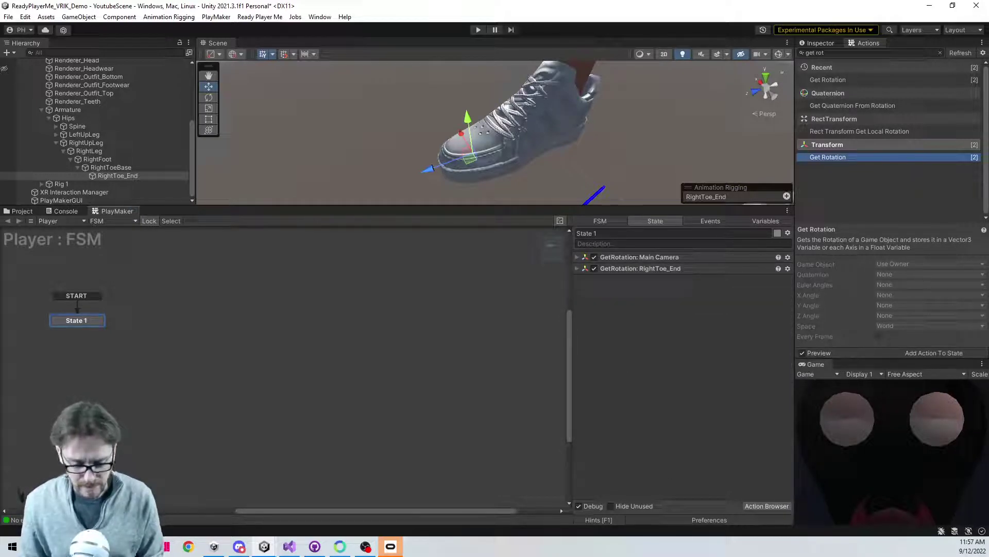
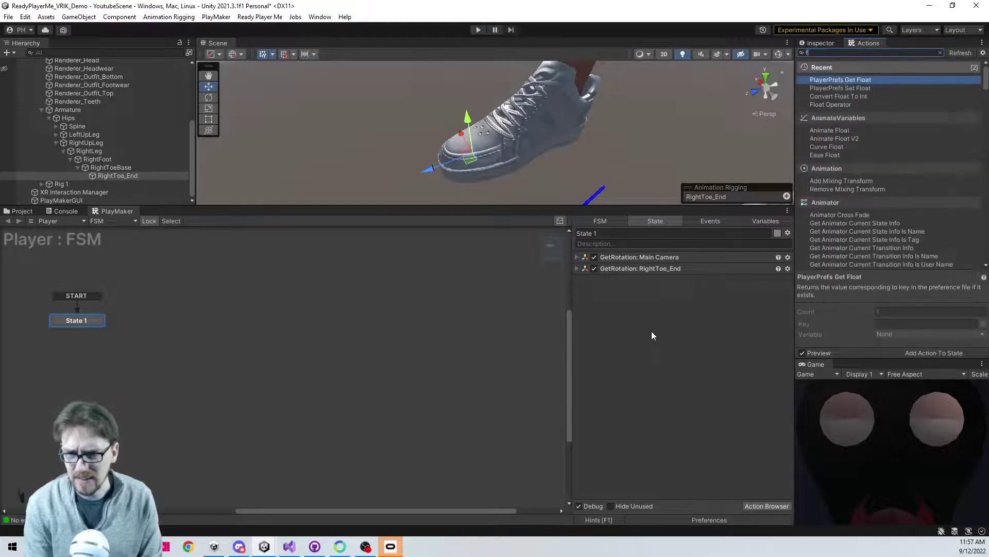
key(Return)
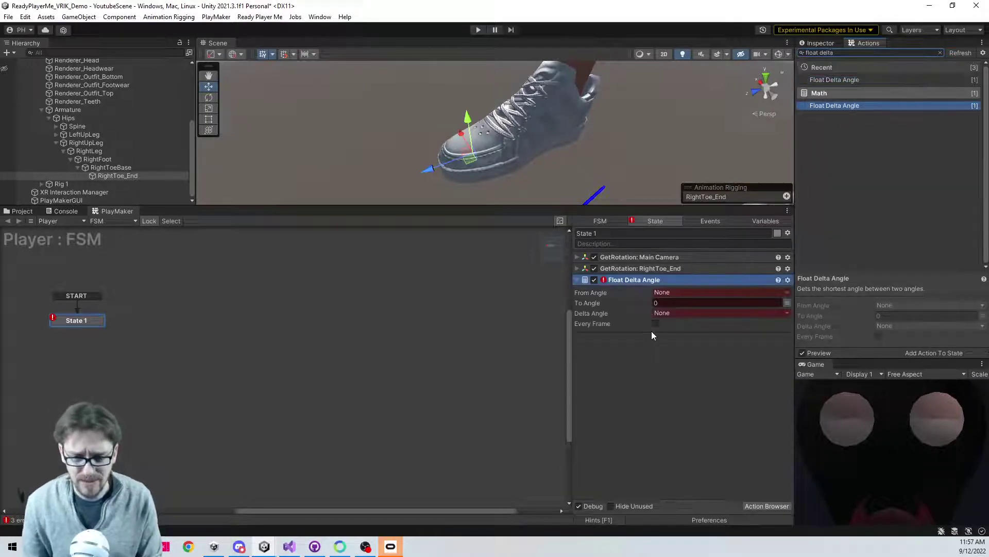
- Set the Float Delta Angle action's From Angle to cameraRotation and its To Angle to footRotation
click(676, 294)
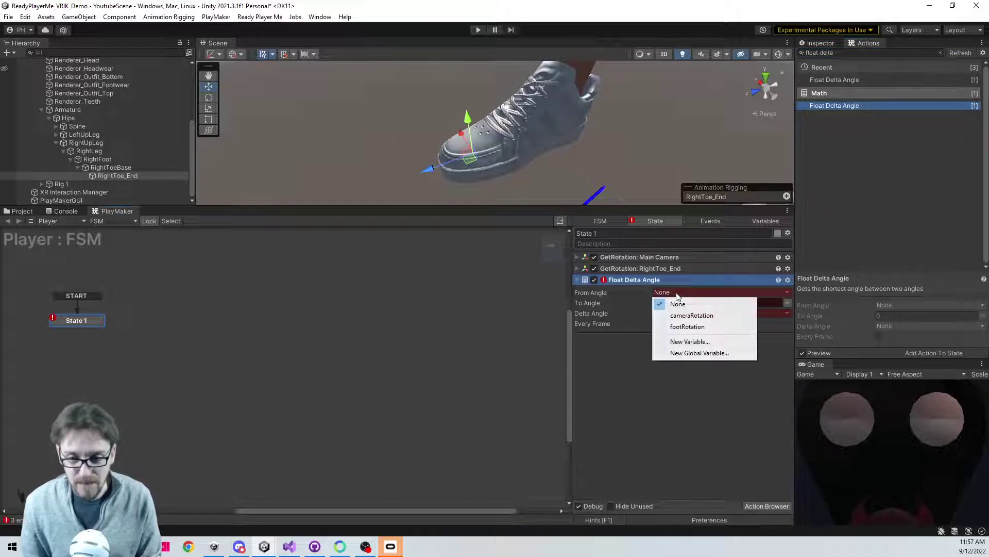
click(692, 315)
click(786, 313)
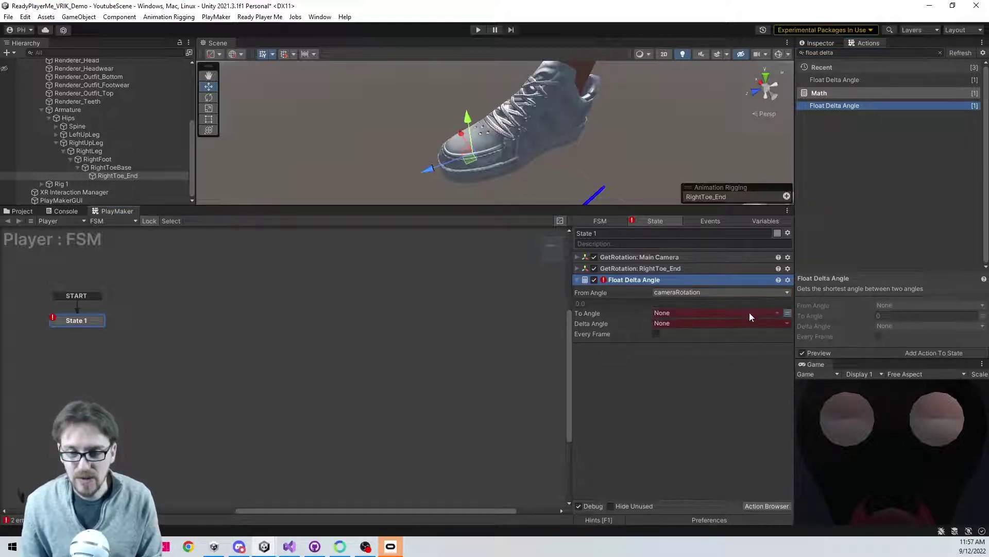
click(750, 312)
click(732, 346)
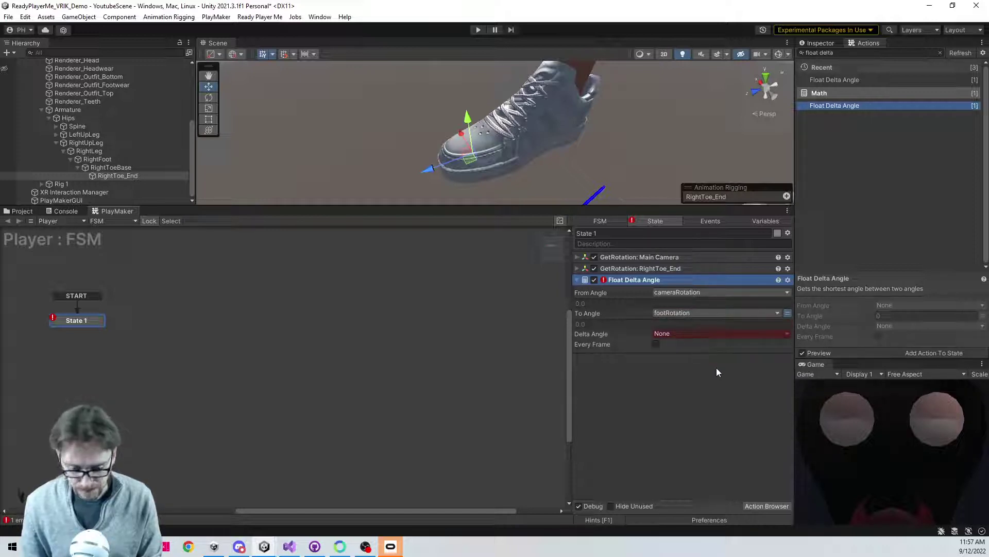
- Store the Delta Angle in a new variable named delta, enable Every Frame and collapse the Float Delta Angle action
click(705, 334)
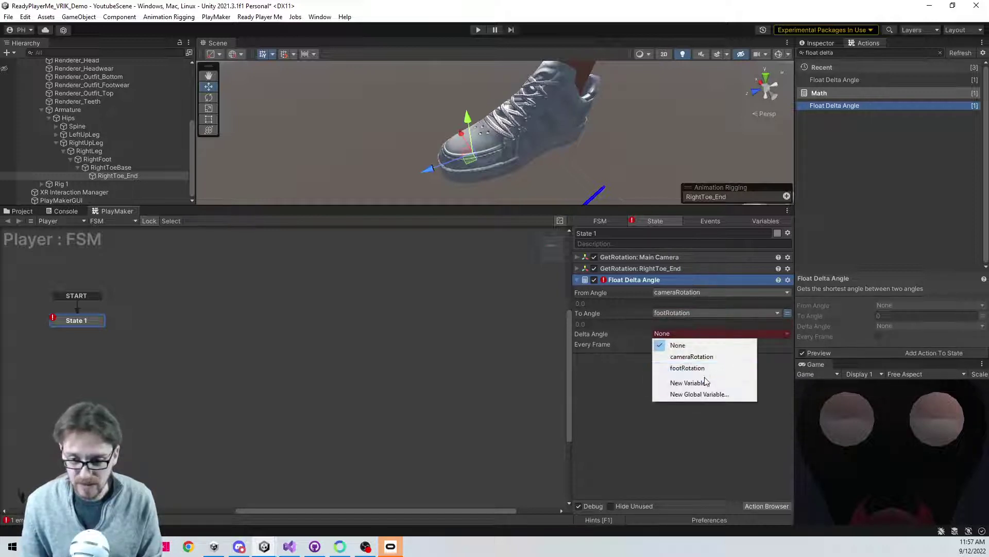
click(705, 383)
text(delta)
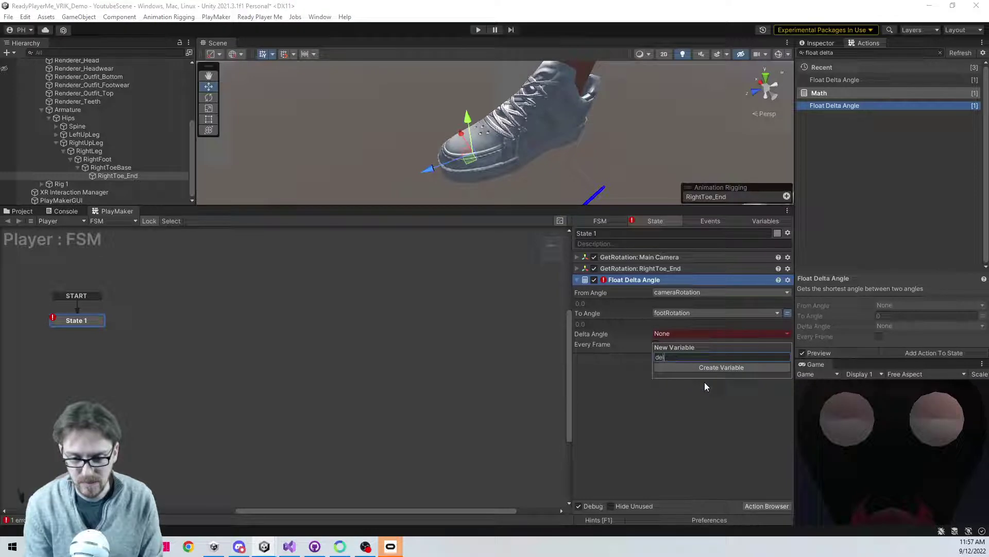
key(Return)
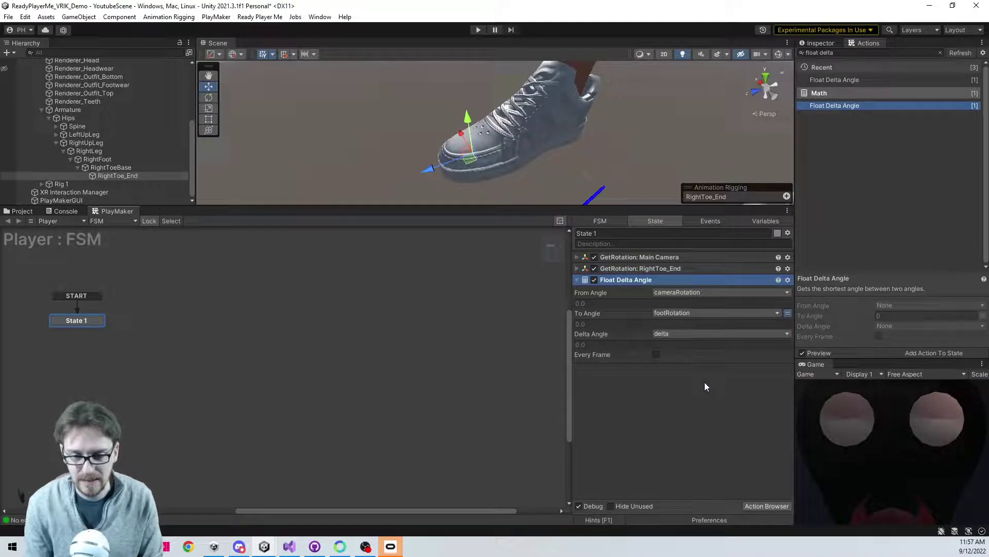
click(653, 355)
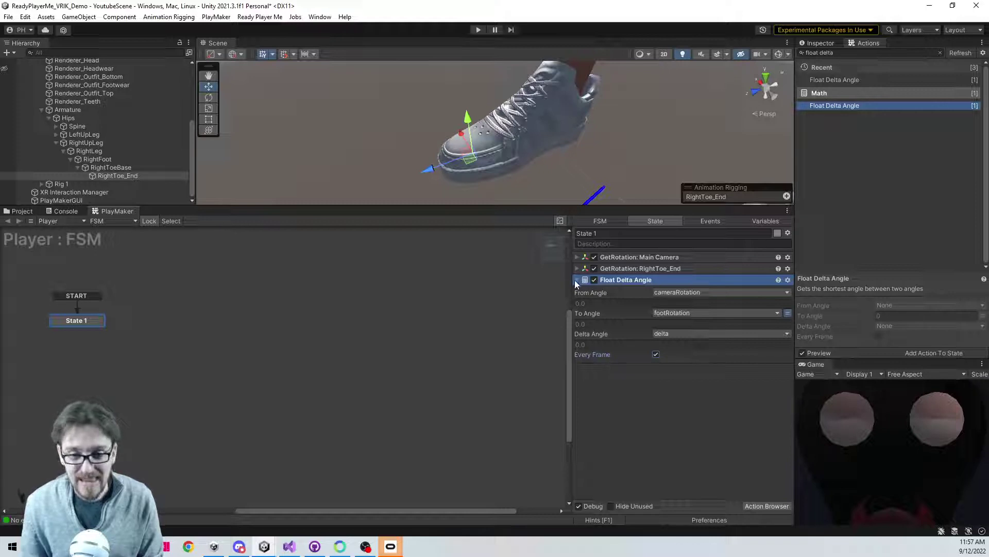
click(577, 280)
- Search the actions for "set animator flo" and add Set Animator Float to State 1
click(653, 371)
text(set ani)
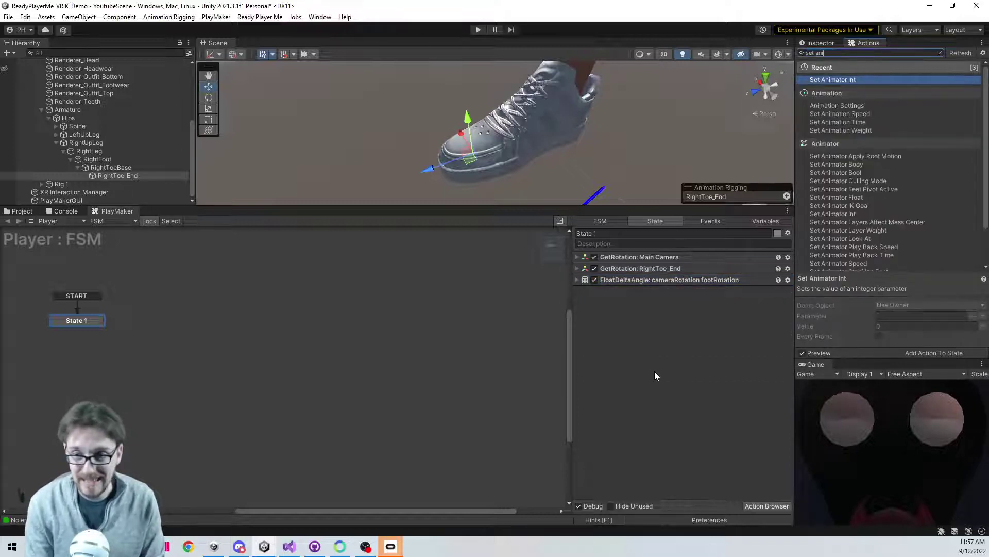
text(mator flo)
key(Return)
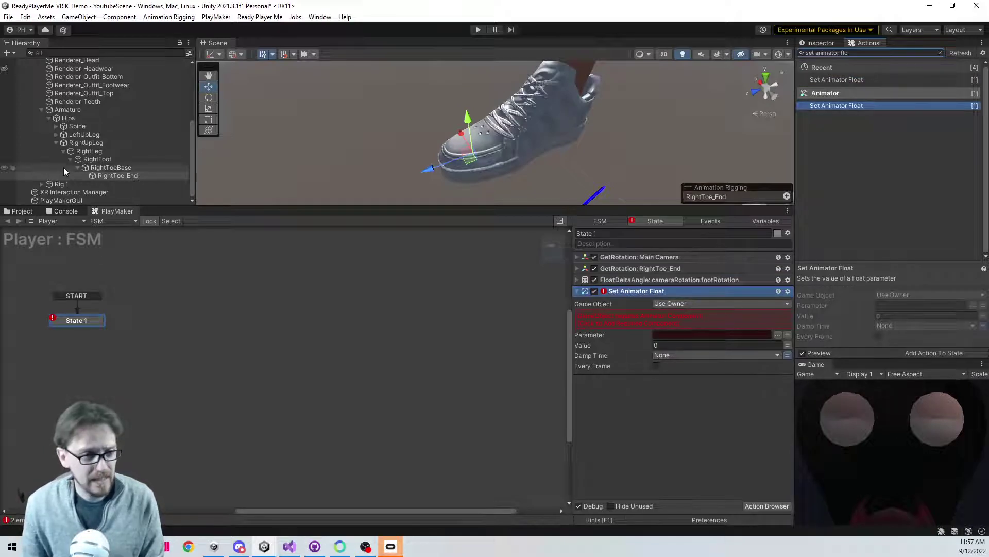
- Make the Set Animator Float action target a specified game object and assign RPM Avatar to it
click(673, 304)
click(686, 326)
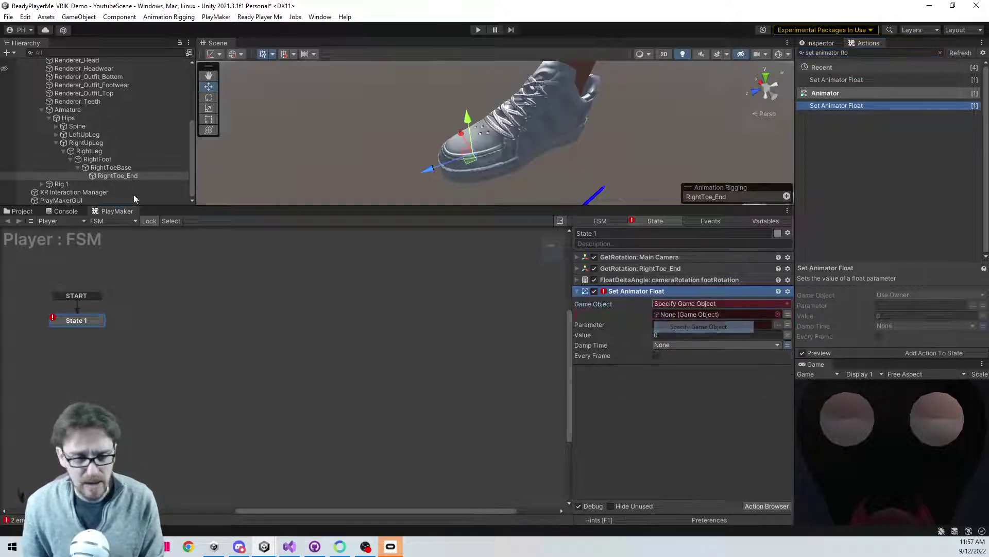
scroll(64, 145, up, 5)
scroll(69, 150, up, 2)
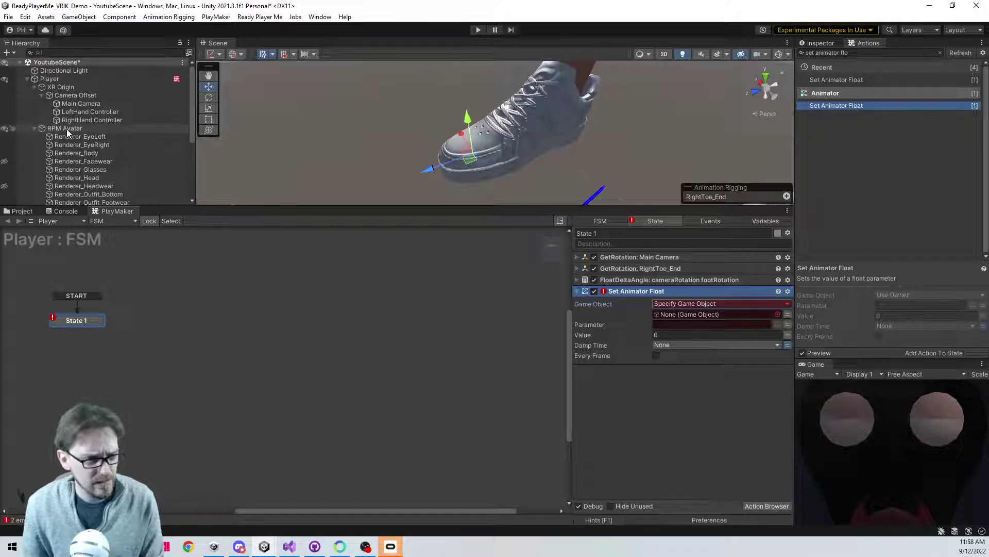
scroll(85, 135, down, 5)
scroll(89, 131, up, 5)
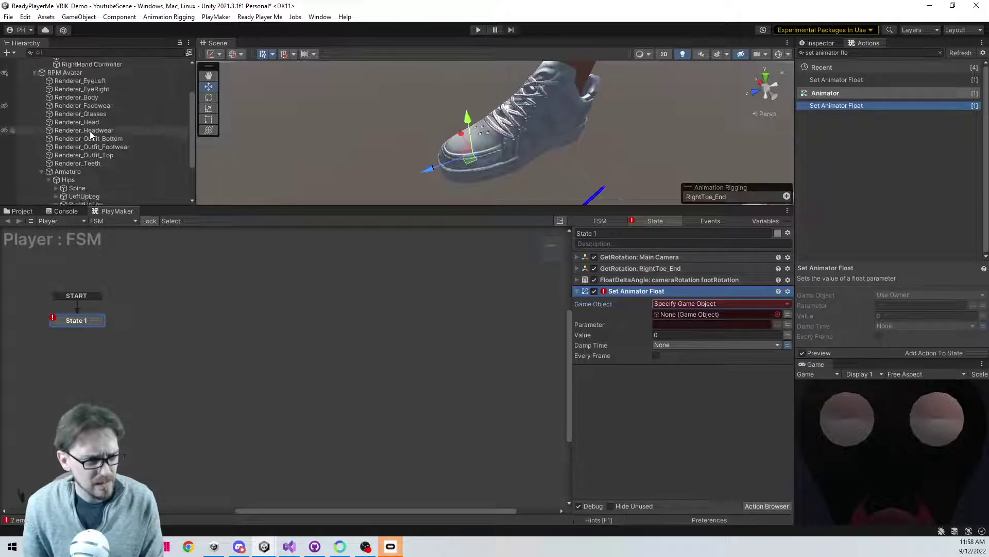
drag(90, 131, 686, 315)
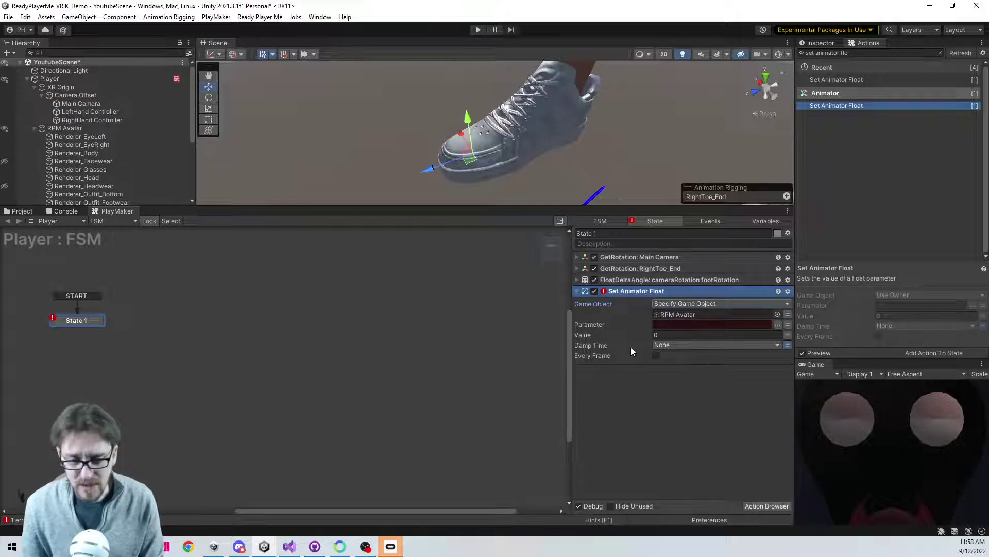
- Open the Animator window, dock it beside PlayMaker and display the RPM Avatar's animator controller
click(711, 324)
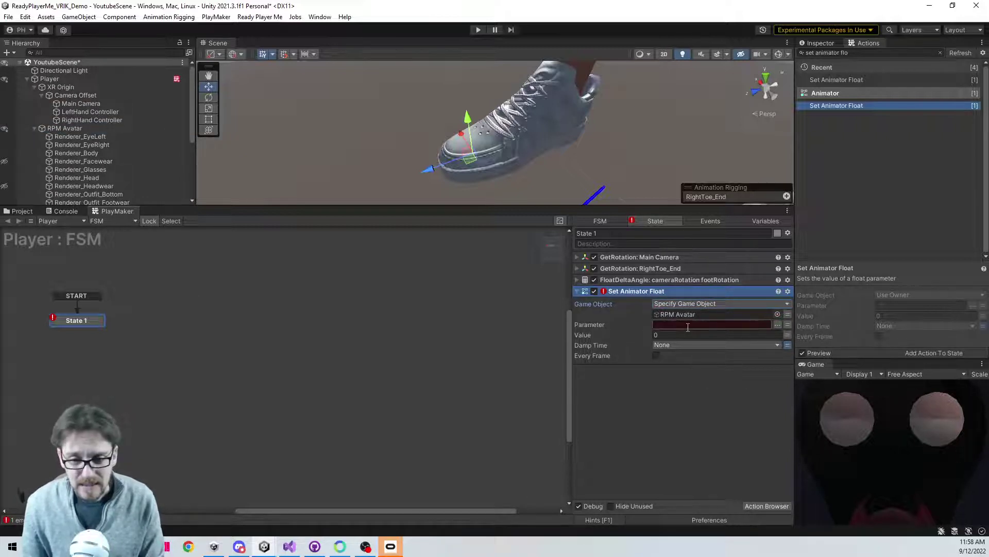
click(324, 19)
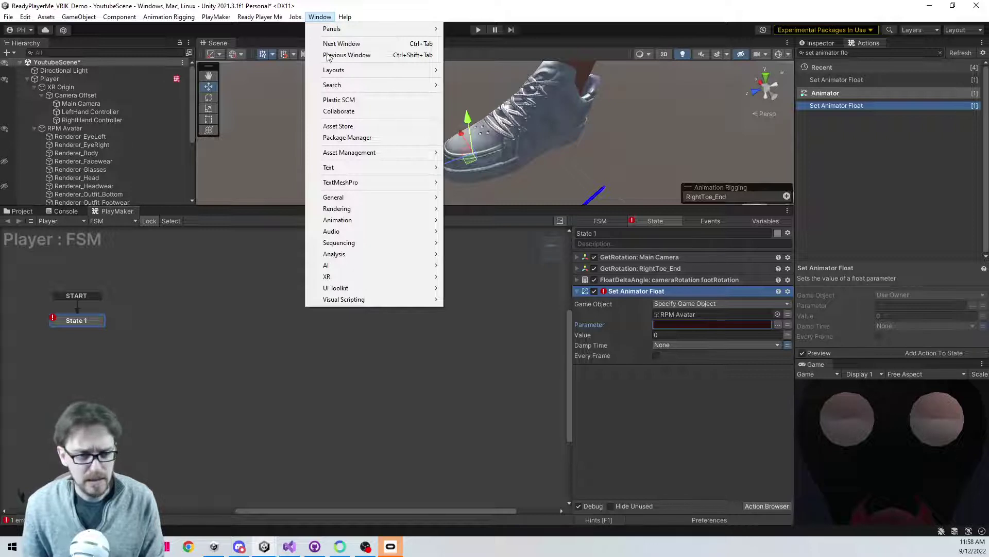
mouse_move(362, 220)
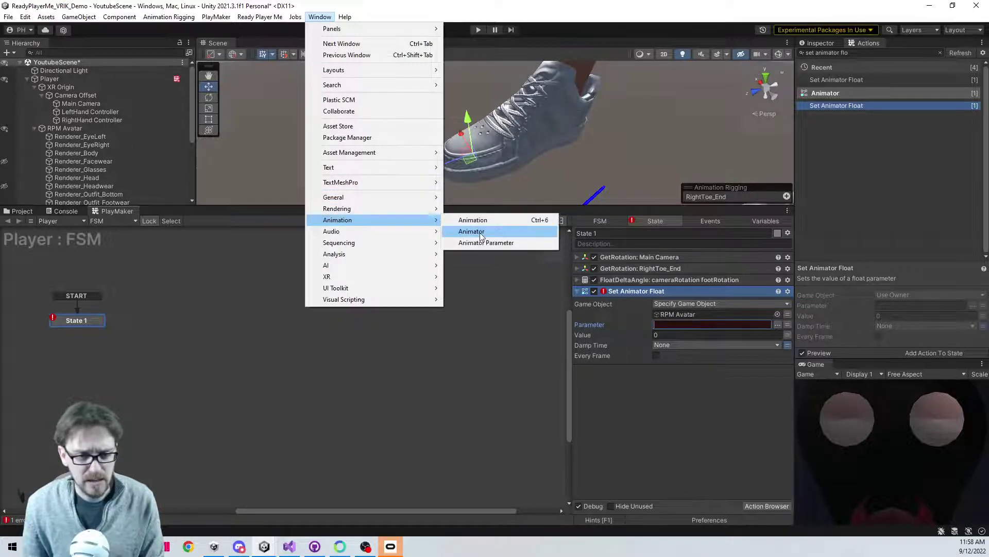
click(479, 235)
drag(248, 43, 175, 213)
click(79, 128)
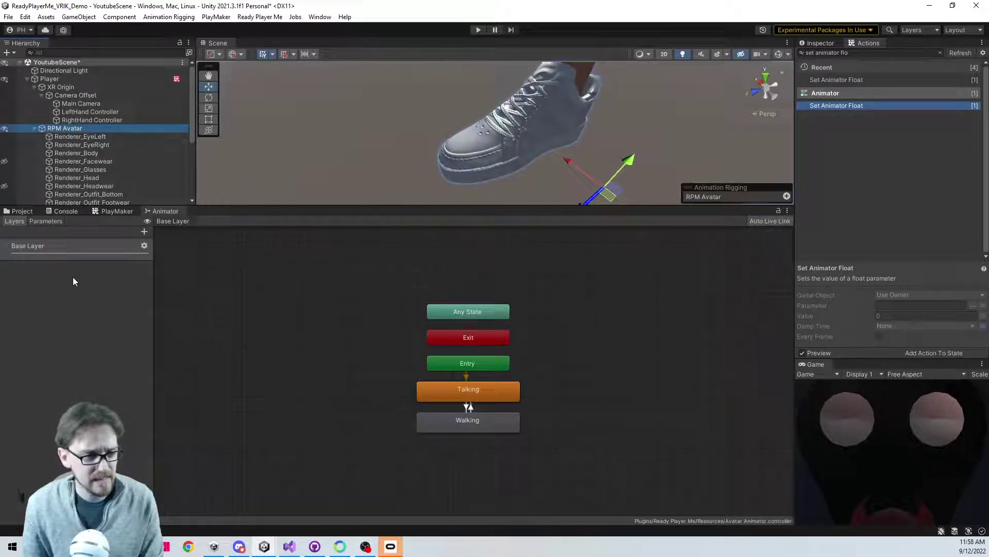
- Add a float parameter named hmdRotation to the avatar's animator controller
click(54, 220)
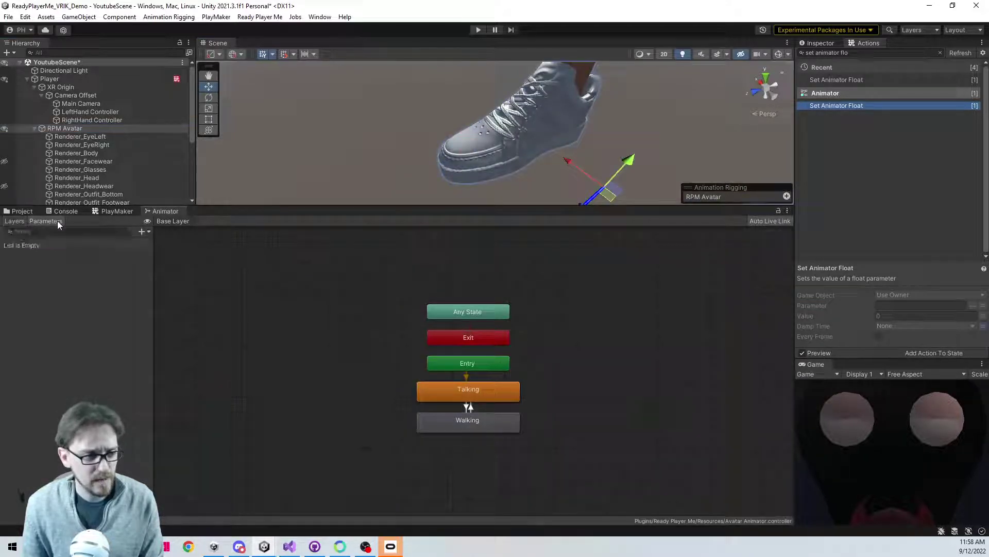
click(144, 232)
click(174, 248)
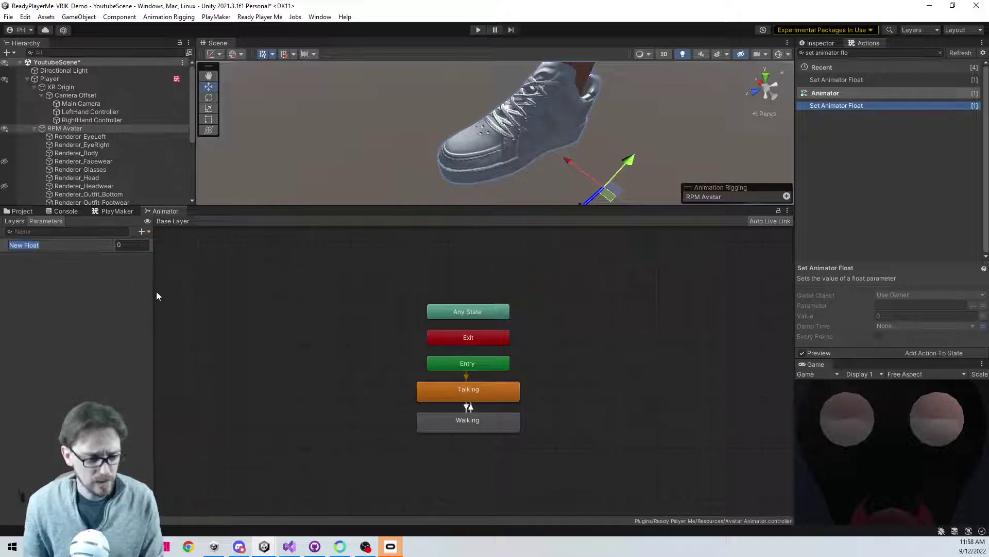
text(hmdR)
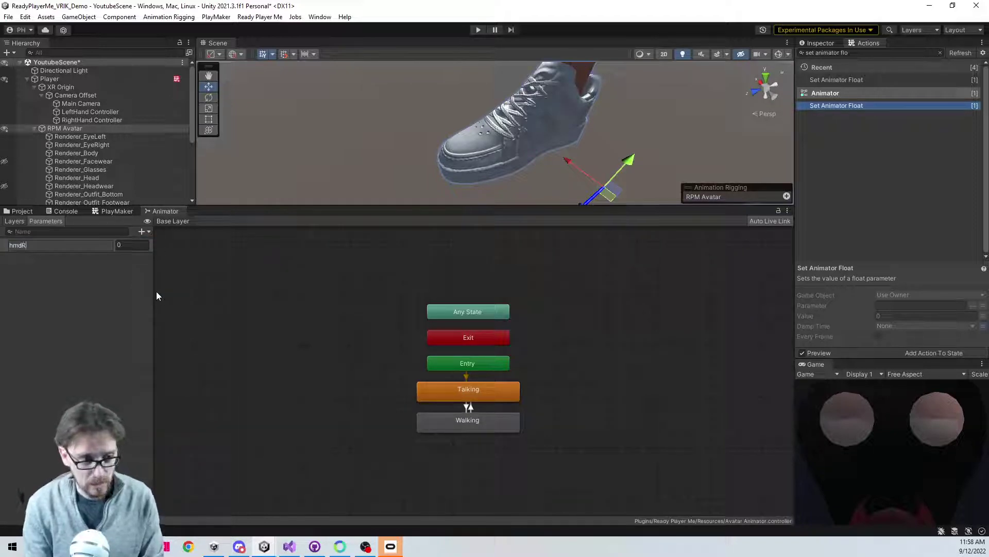
text(otation)
key(Return)
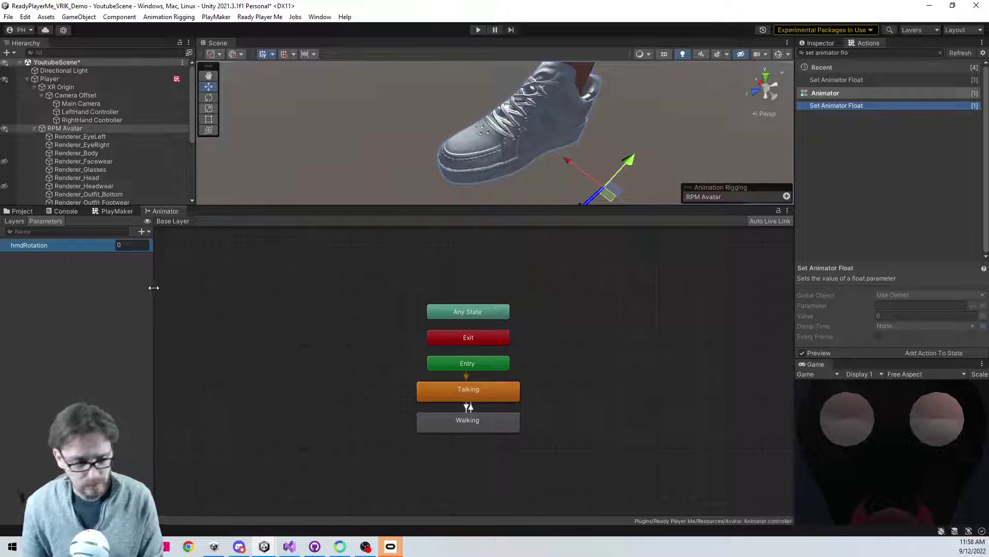
- Return to State 1 of Player's FSM and set the Set Animator Float action's Parameter to hmdRotation
click(72, 81)
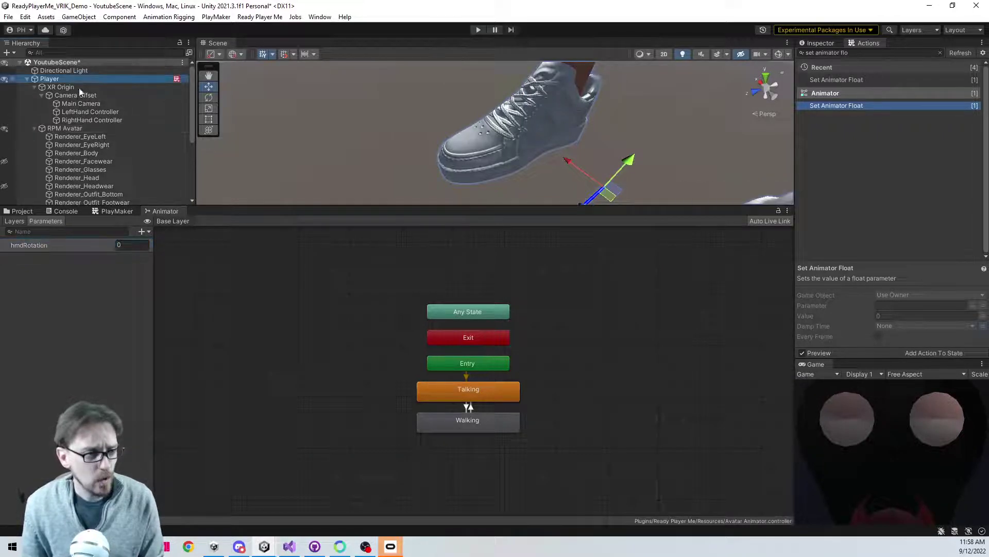
click(113, 211)
click(294, 358)
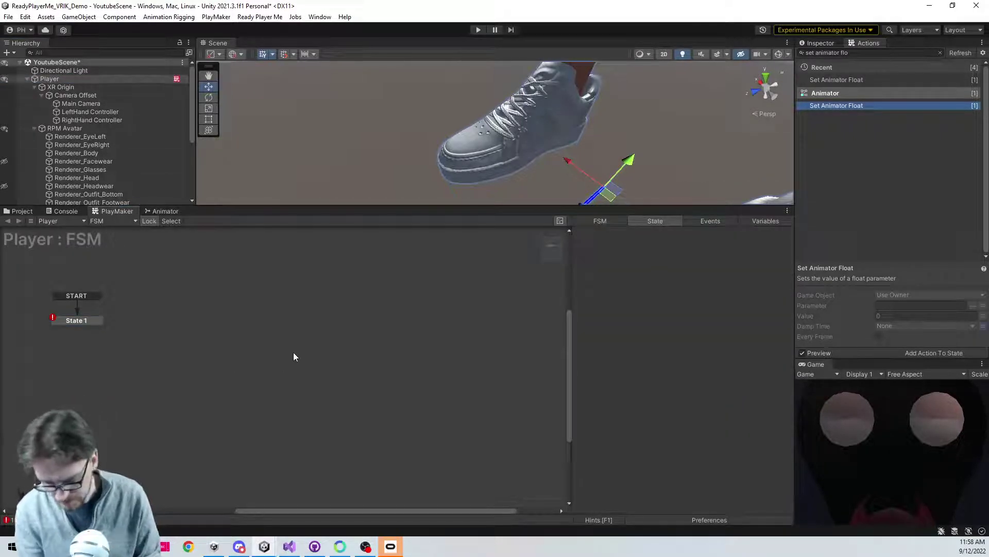
click(98, 323)
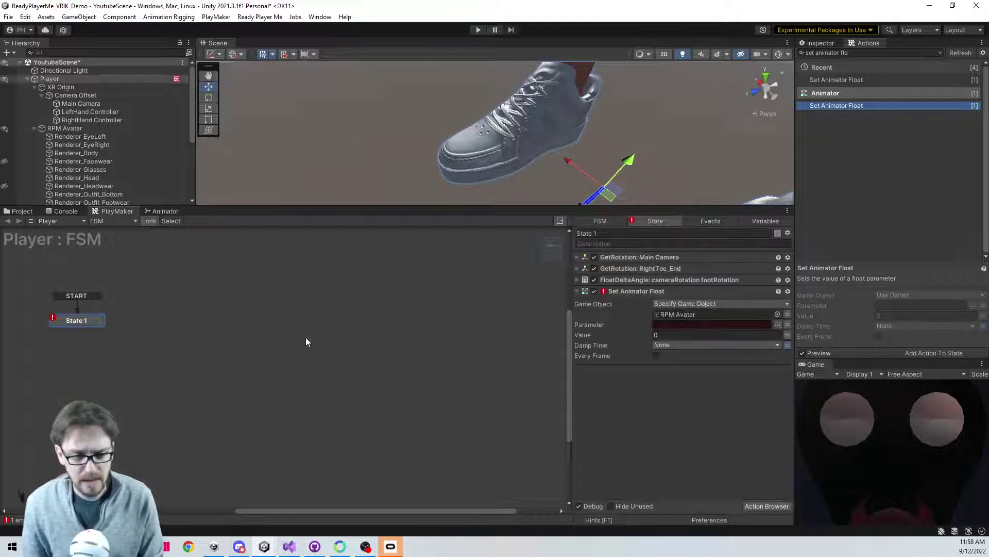
click(778, 324)
click(820, 332)
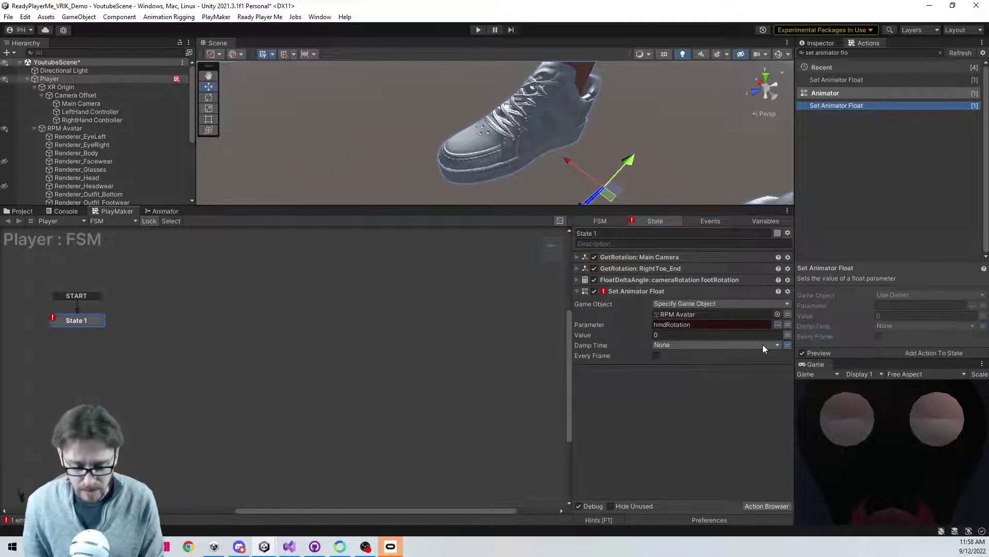
- Use the delta variable as the Set Animator Float action's Value and enable Every Frame
click(789, 333)
click(745, 336)
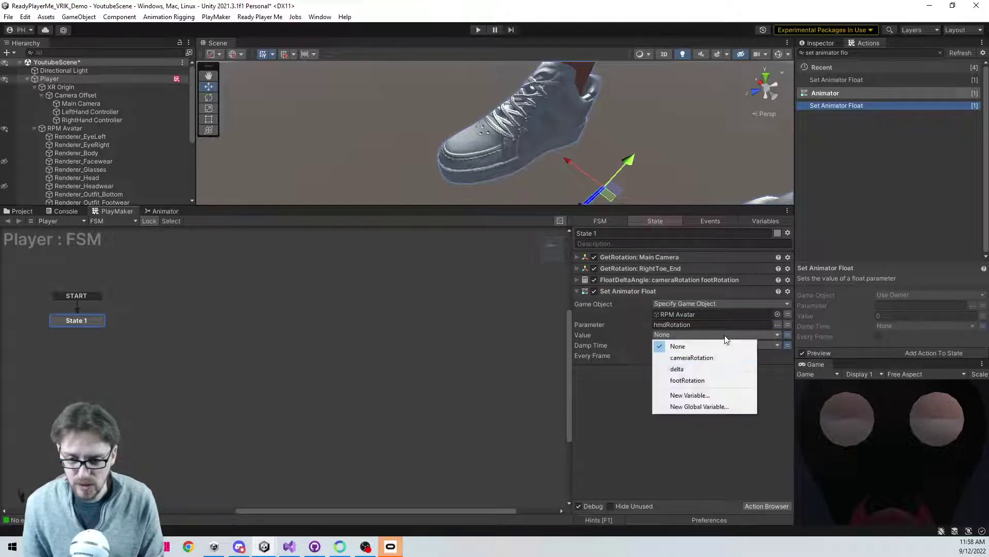
click(693, 369)
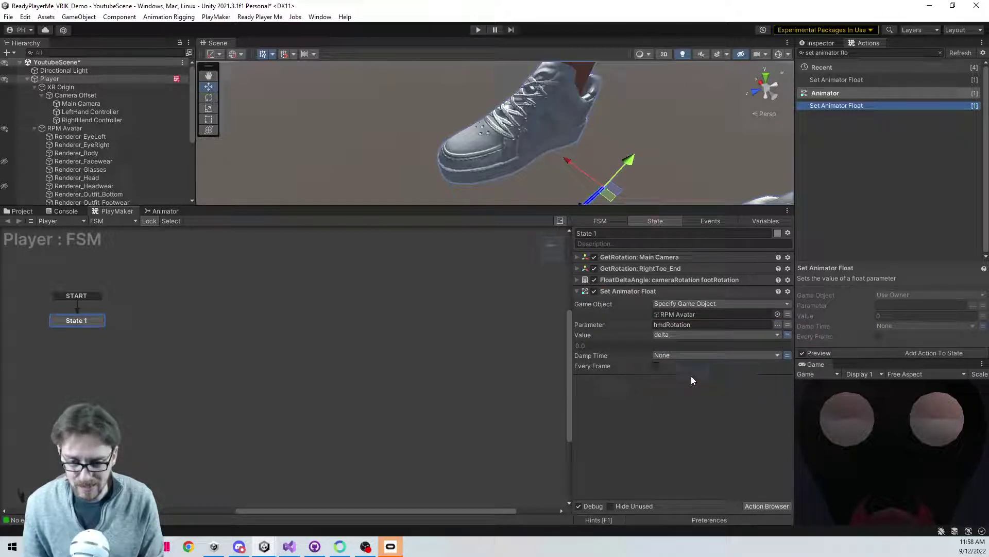
click(655, 365)
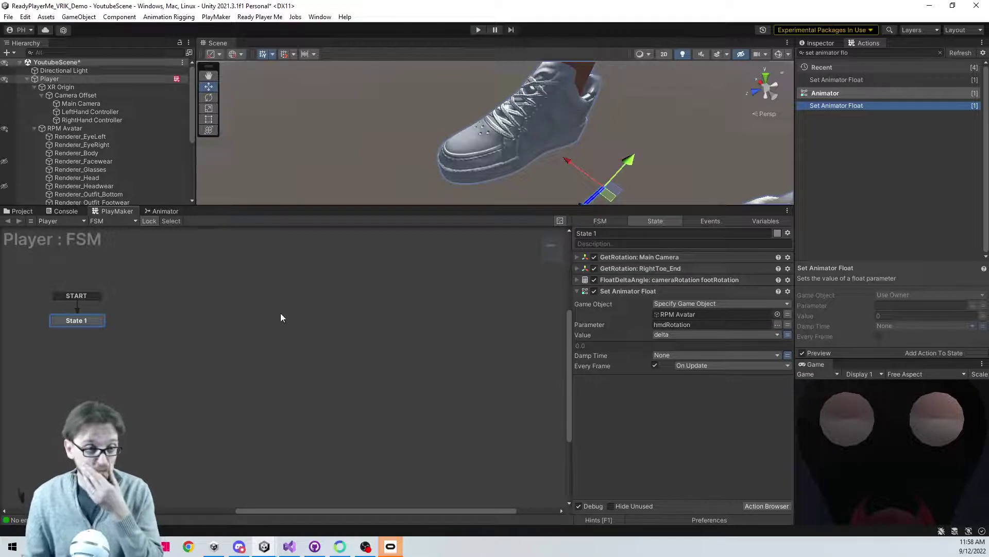
- Return to the avatar's Animator graph and move the Walking state farther below the Talking state
click(165, 211)
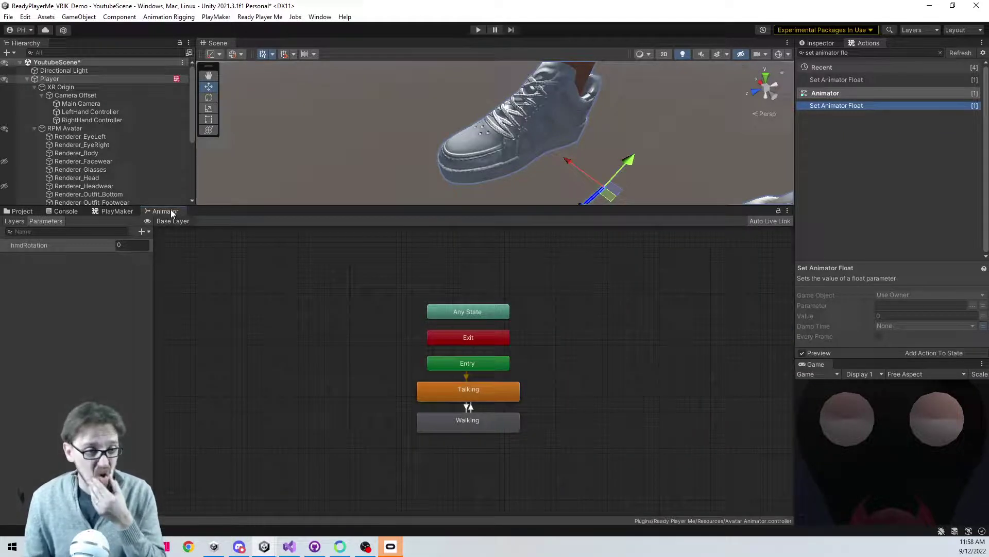
drag(483, 422, 484, 458)
click(473, 390)
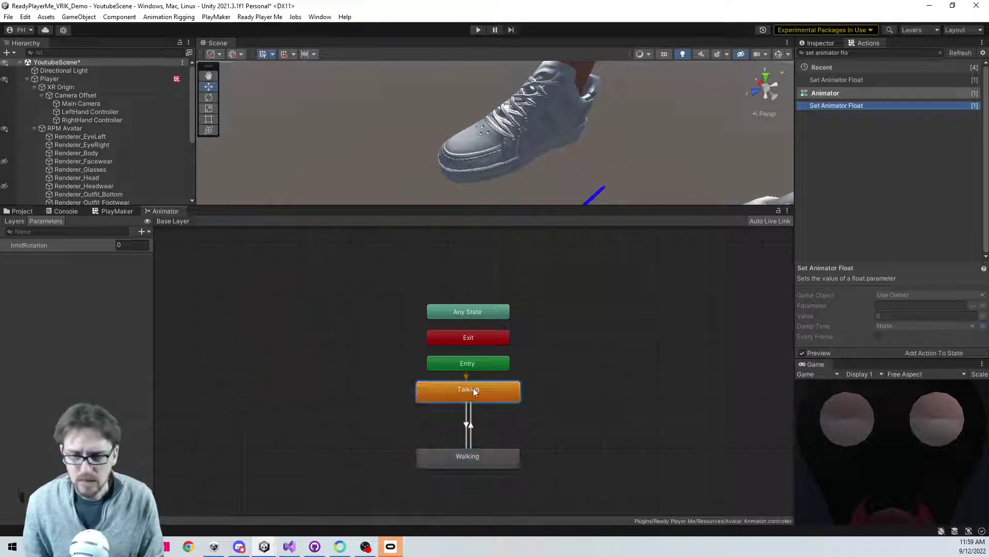
- Disable Has Exit Time on the transition from Talking to Walking
click(466, 424)
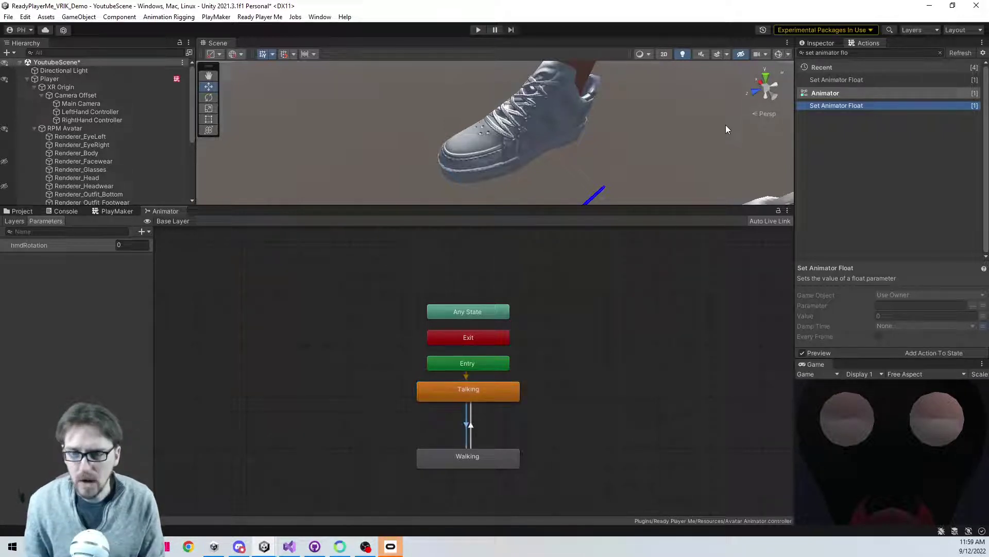
click(803, 41)
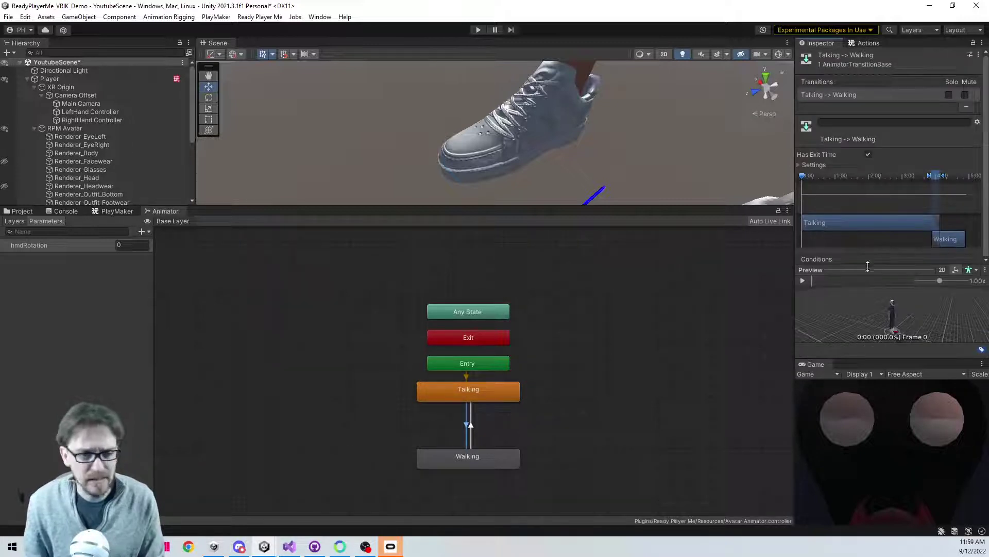
click(868, 155)
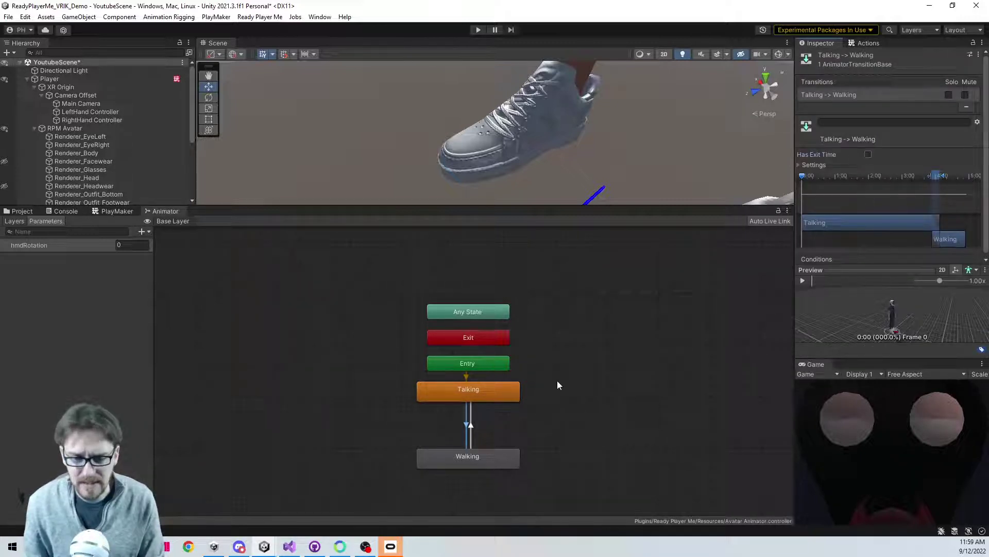
right_click(465, 420)
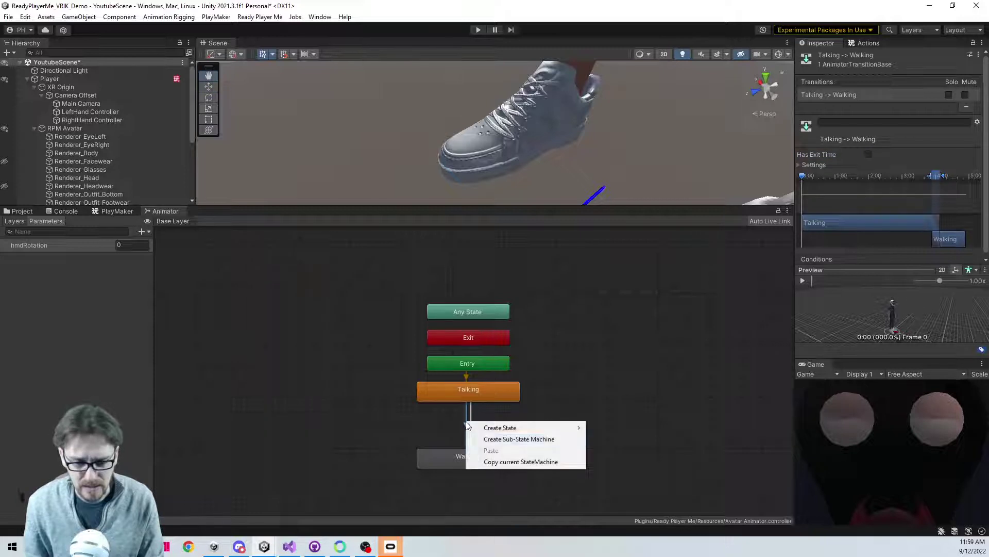
click(465, 428)
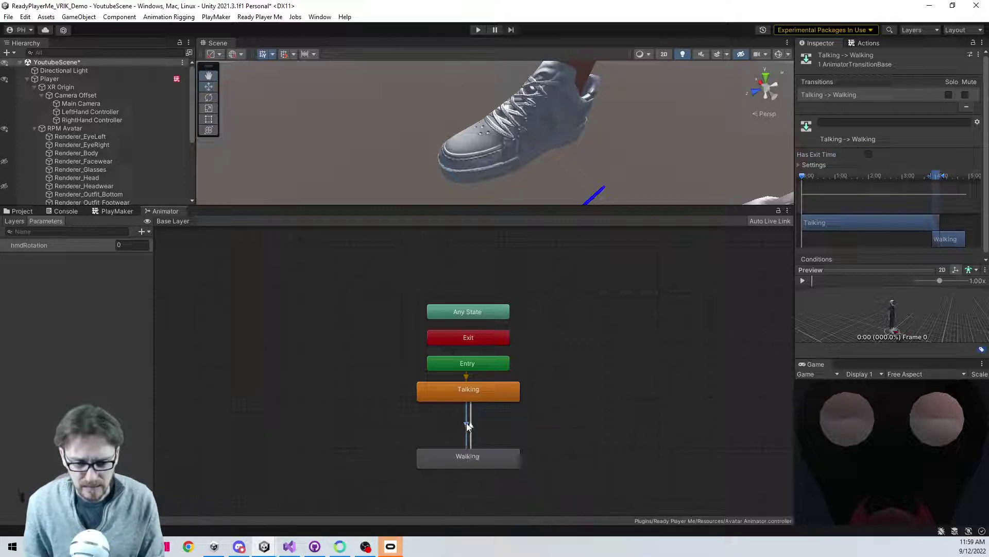
- Delete both transitions between the Talking and Walking states
key(Delete)
click(471, 424)
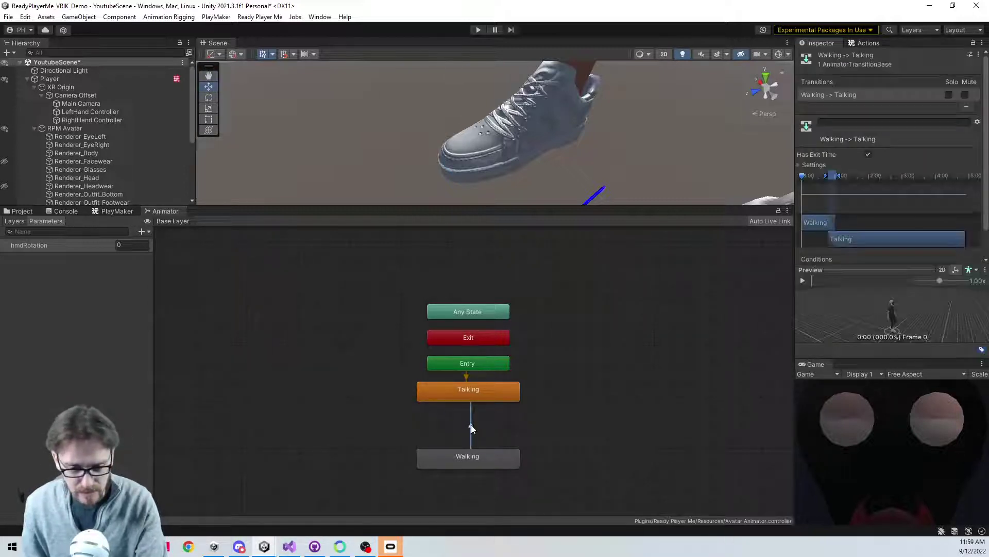
key(Delete)
- Create an empty state named Right Turn in the Base Layer graph and place it to the right of Talking
click(473, 392)
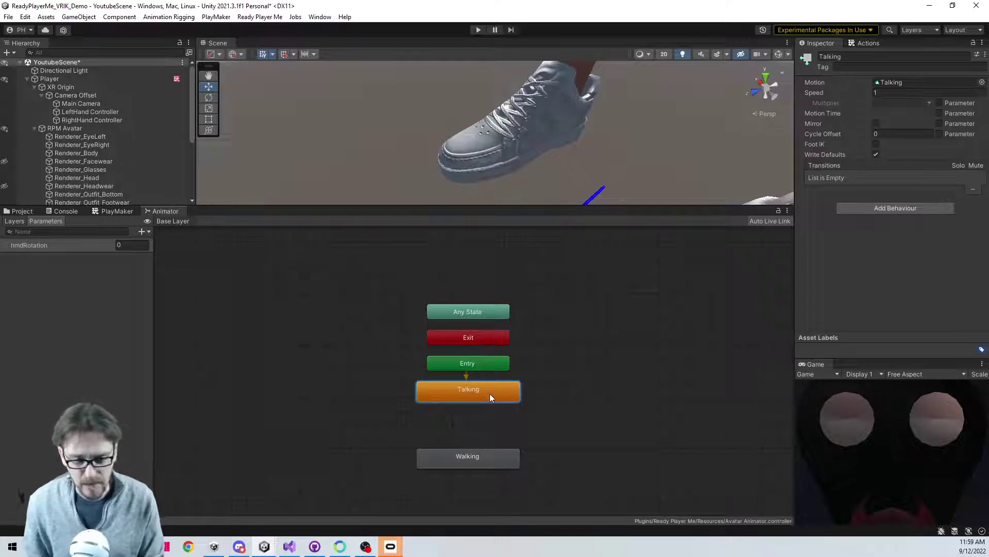
right_click(591, 386)
mouse_move(621, 391)
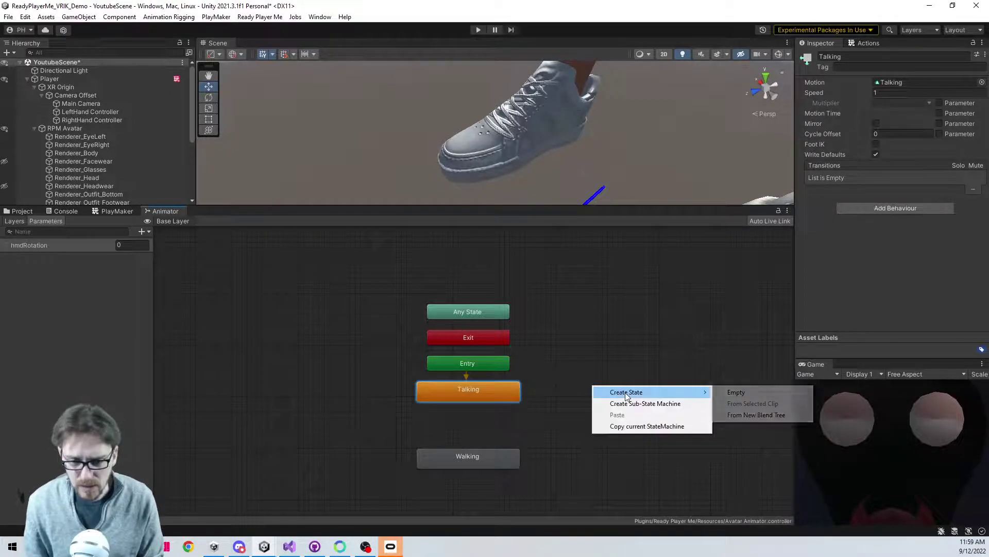
click(762, 391)
click(642, 390)
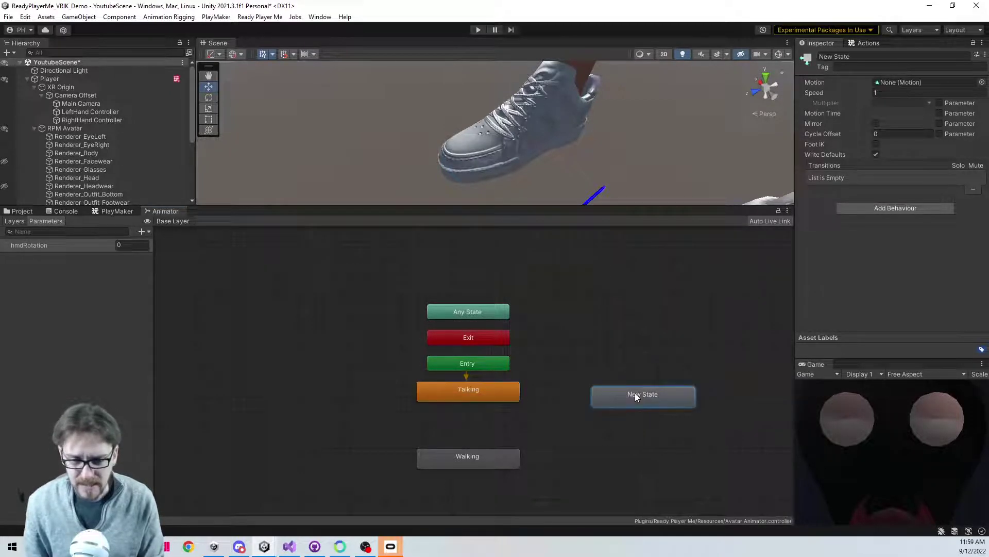
click(883, 55)
text(Right Turn)
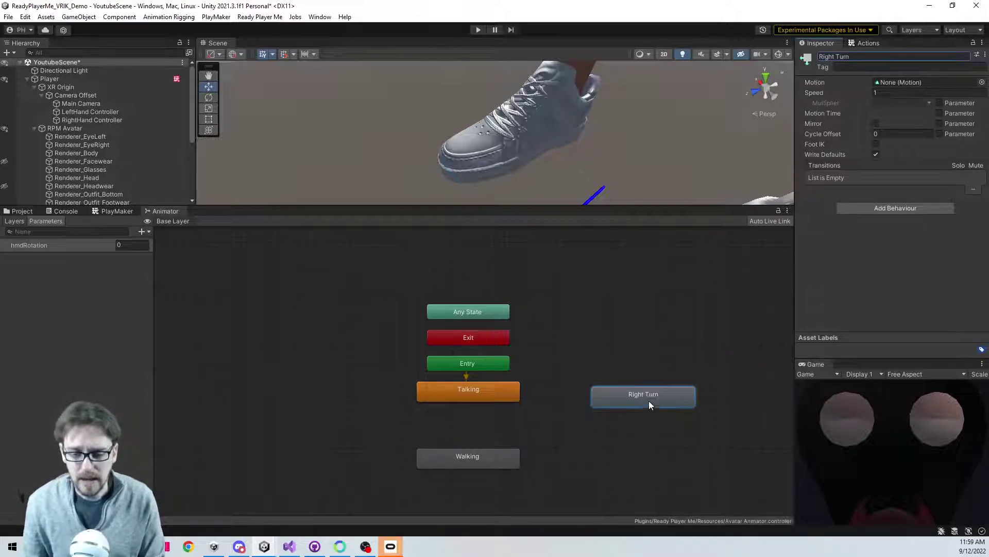
drag(649, 401, 640, 392)
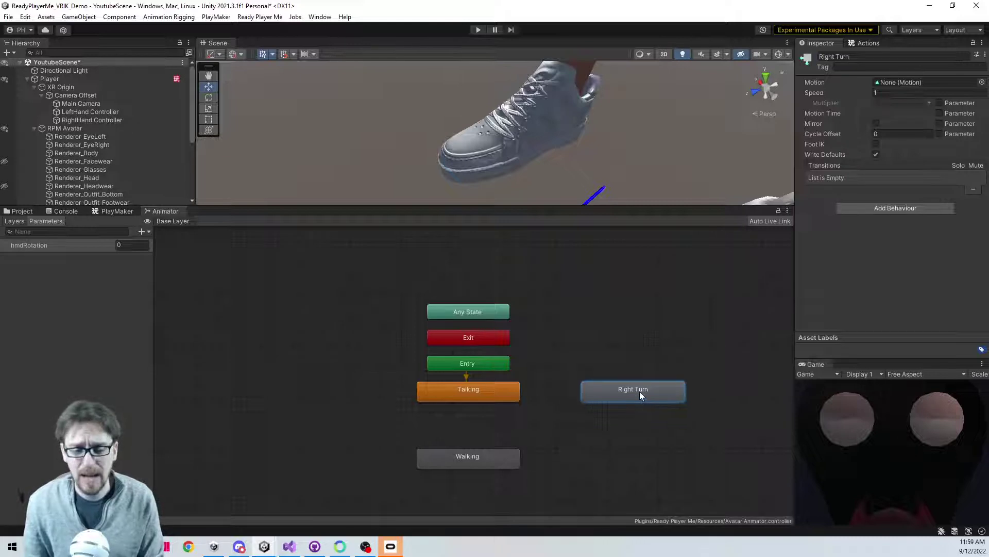
click(465, 391)
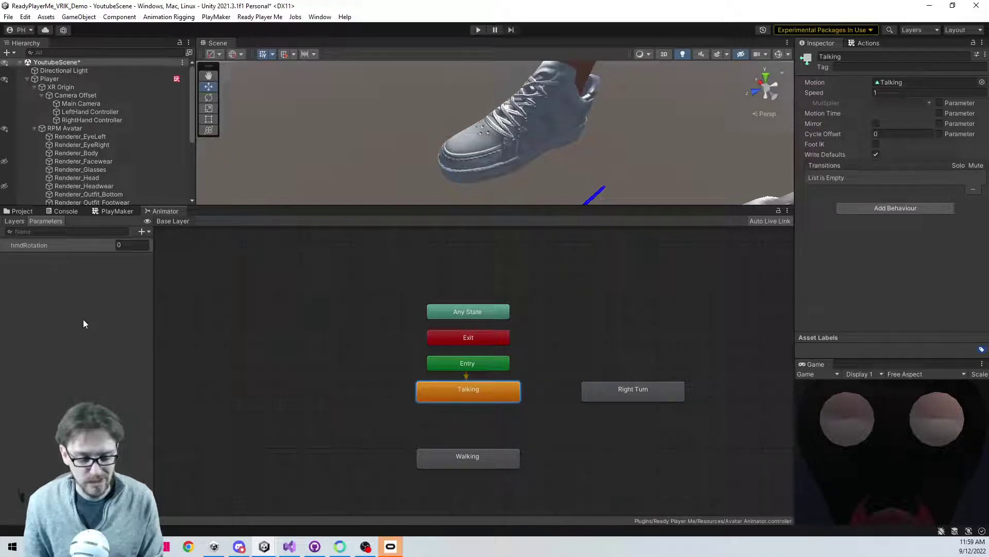
click(585, 385)
drag(585, 386, 595, 391)
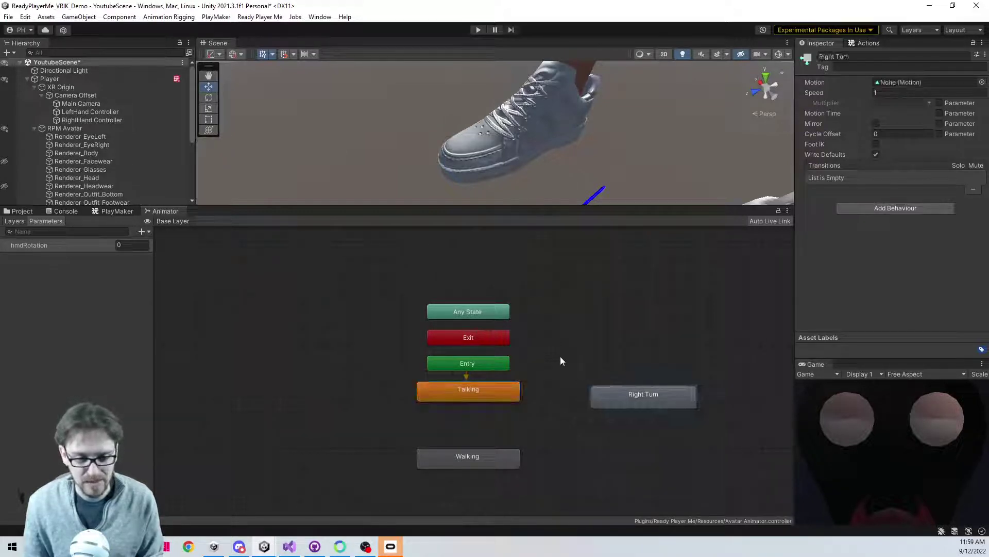
- Undo the Right Turn state and the deletion of the transitions between Talking and Walking
key(ctrl+z)
key(ctrl+z)
key(ctrl+z)
key(ctrl+z)
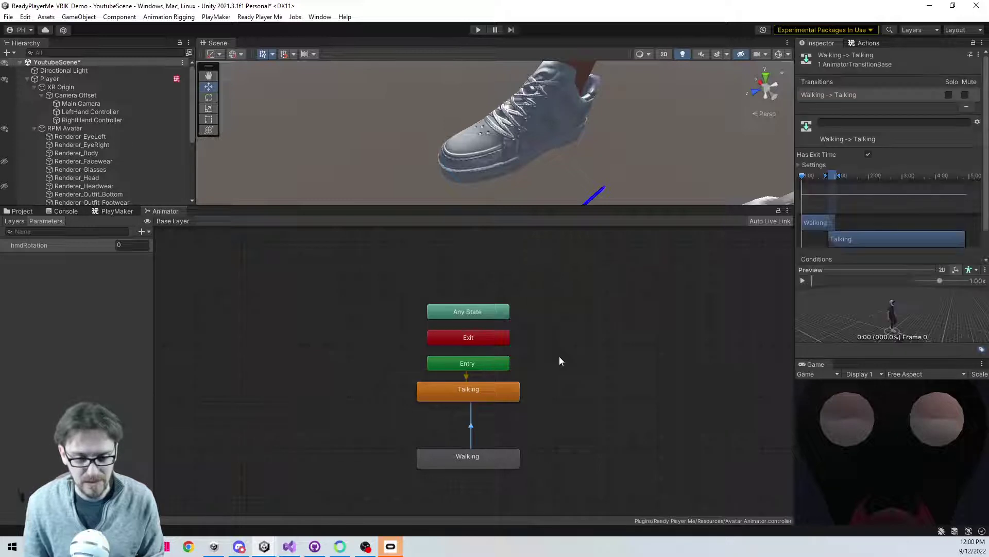
key(ctrl+z)
key(ctrl+z)
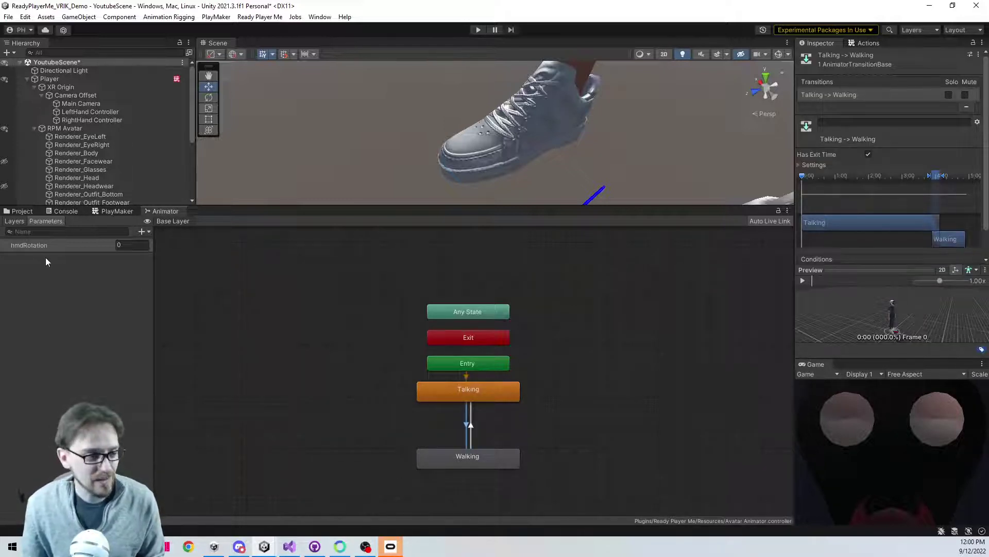
- Add a new layer named Turning to the avatar's animator controller
click(15, 220)
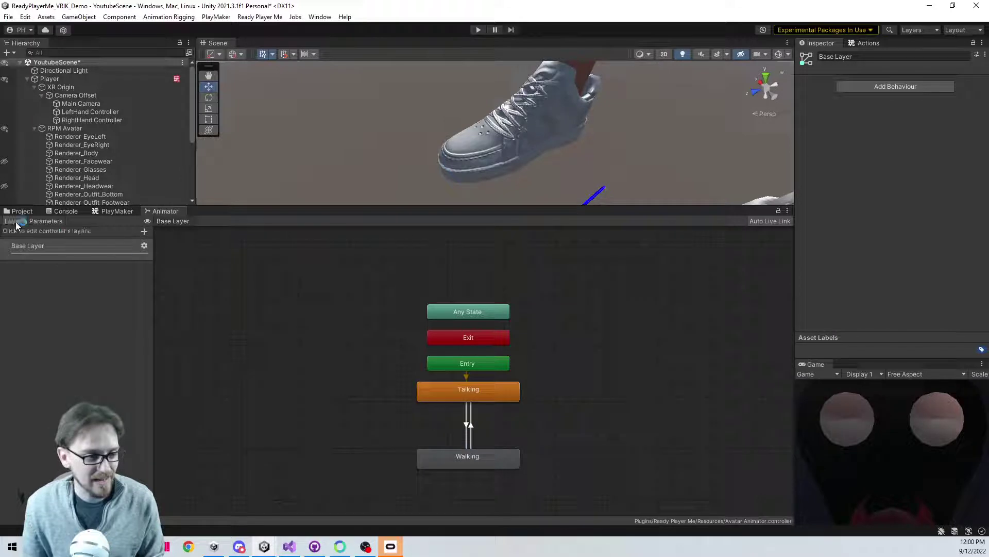
click(145, 231)
text(Turn)
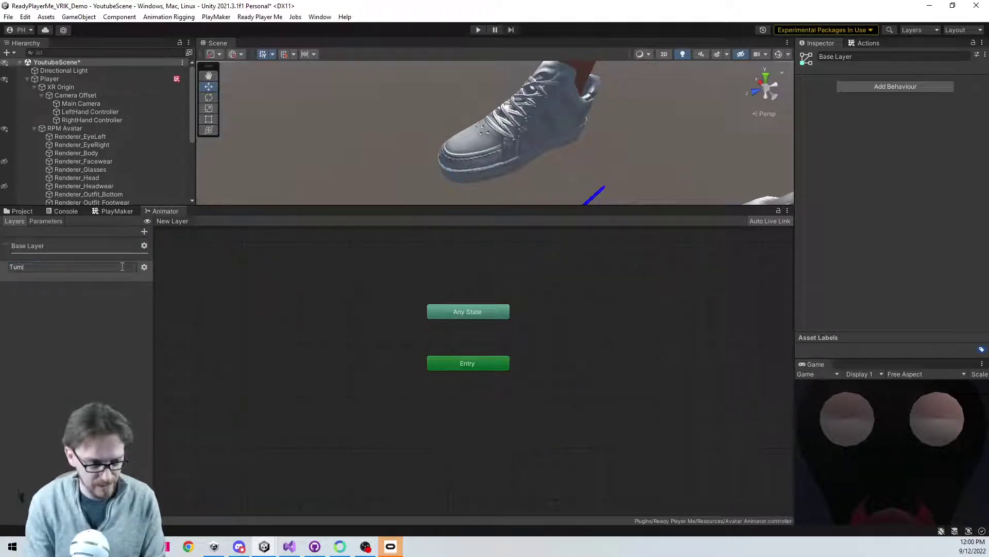
text(ing)
key(Return)
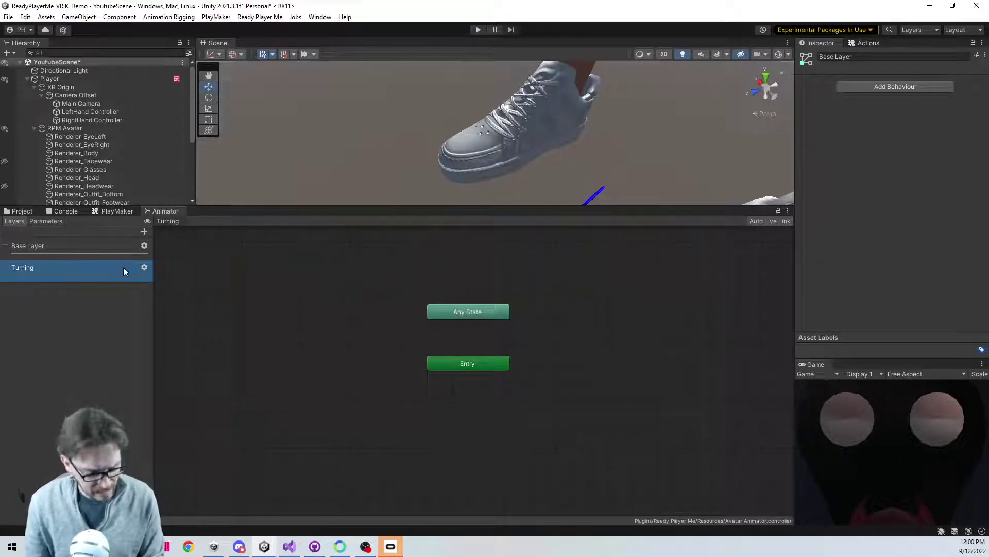
- Review the Turning layer's settings and raise its weight to the maximum
click(144, 267)
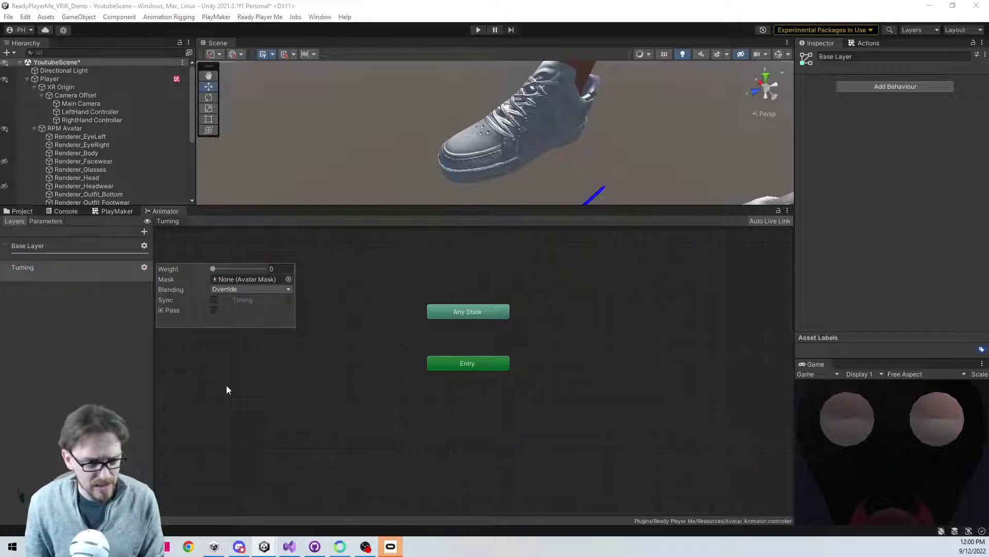
click(89, 379)
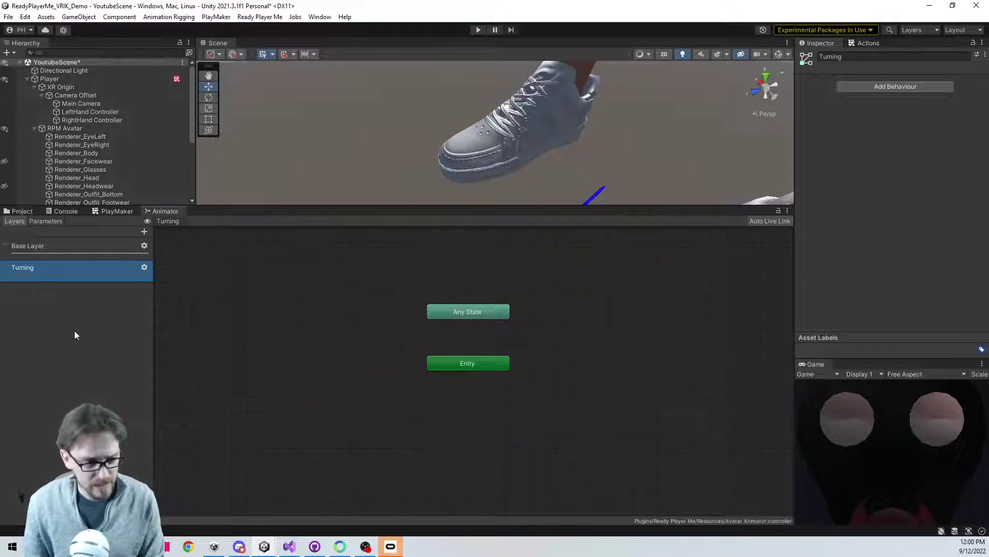
click(145, 272)
click(121, 289)
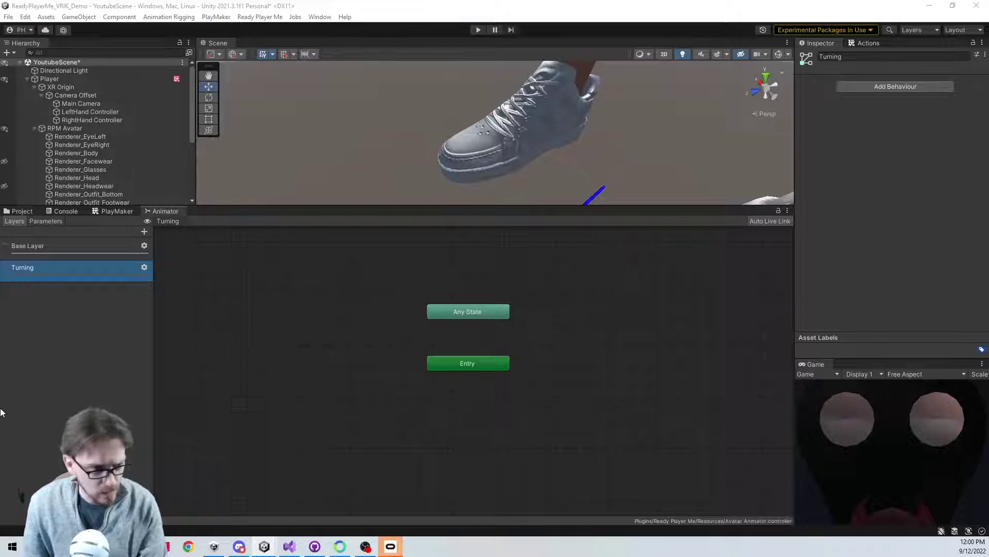
click(144, 267)
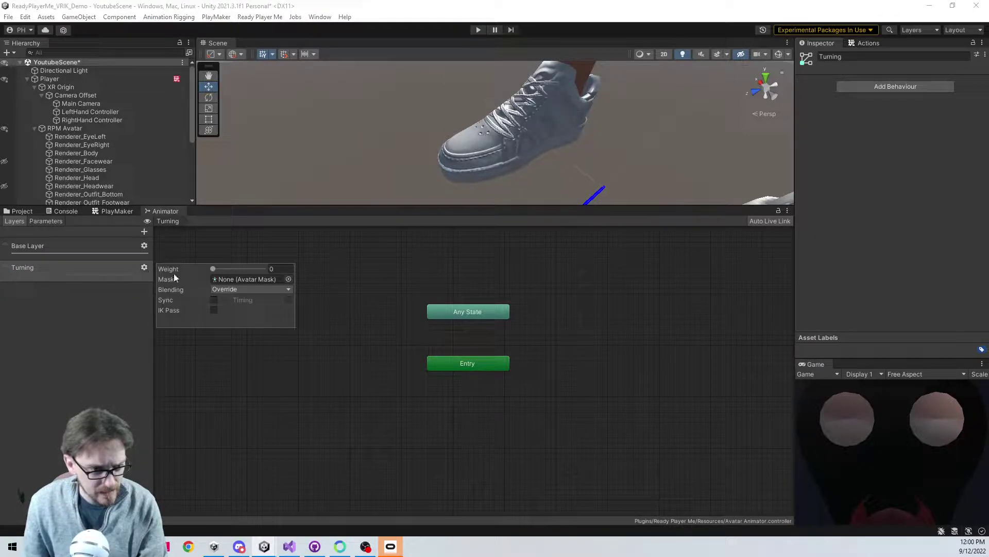
click(149, 444)
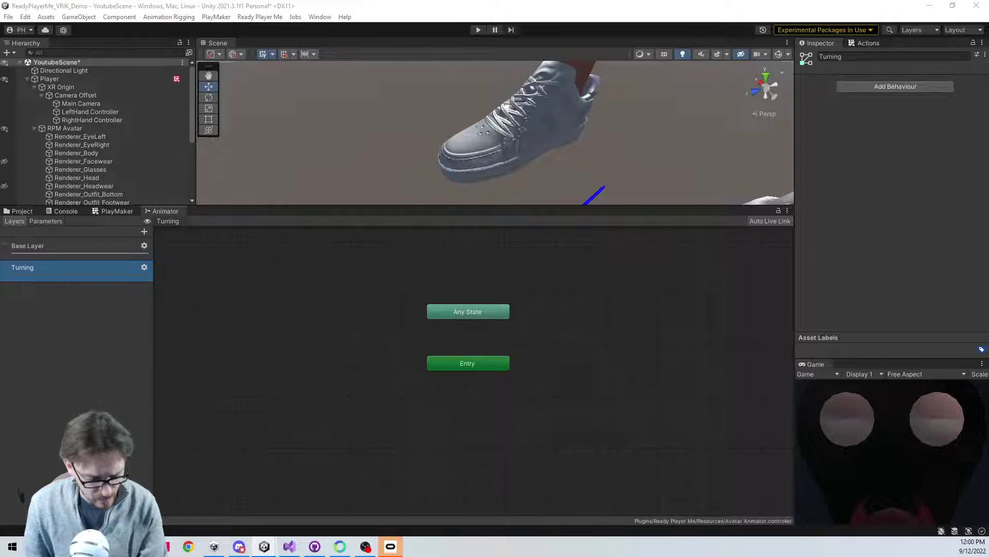
click(144, 268)
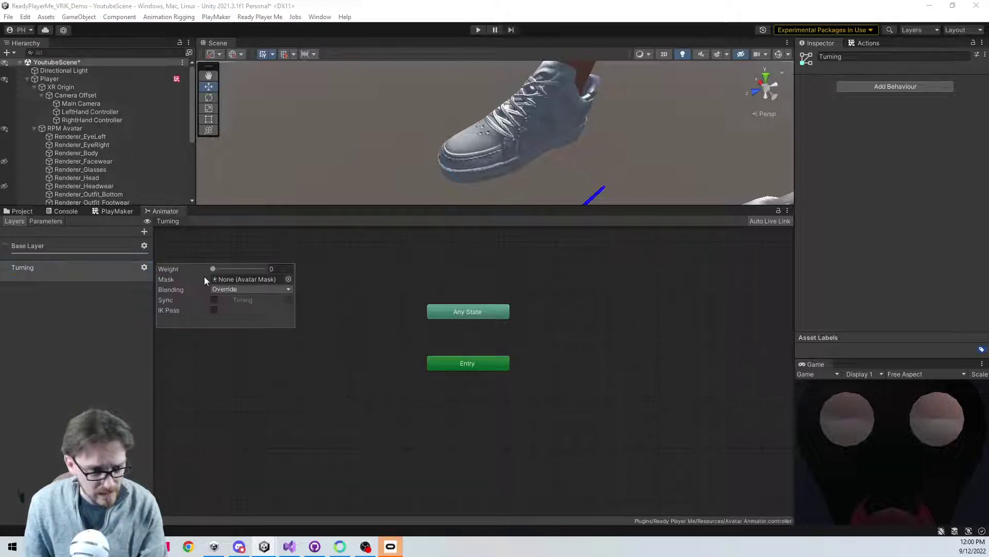
click(175, 353)
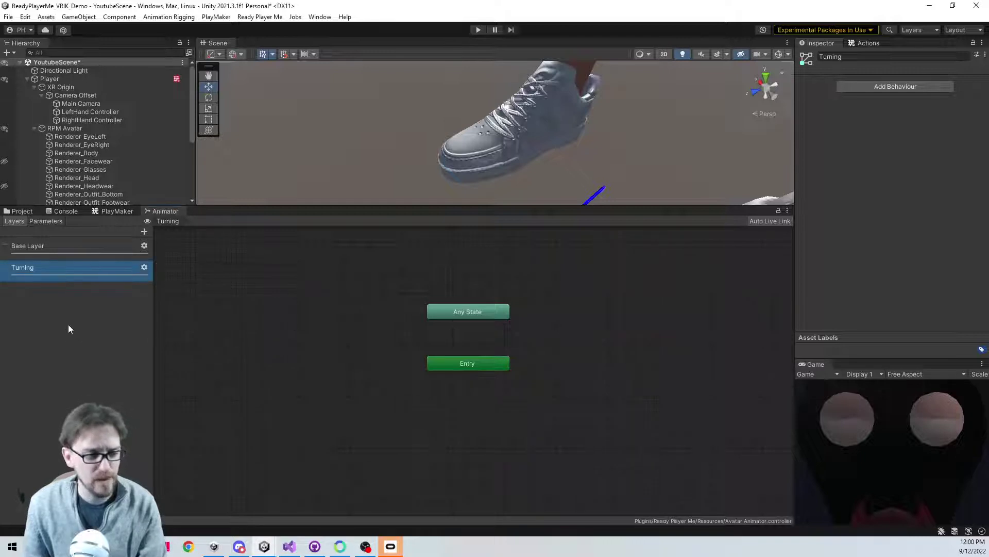
double_click(73, 268)
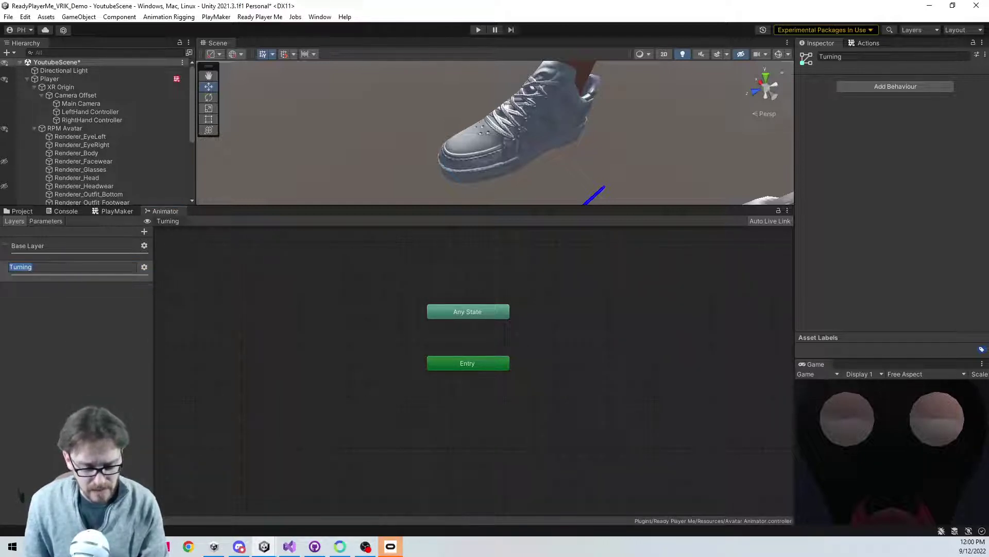
key(Return)
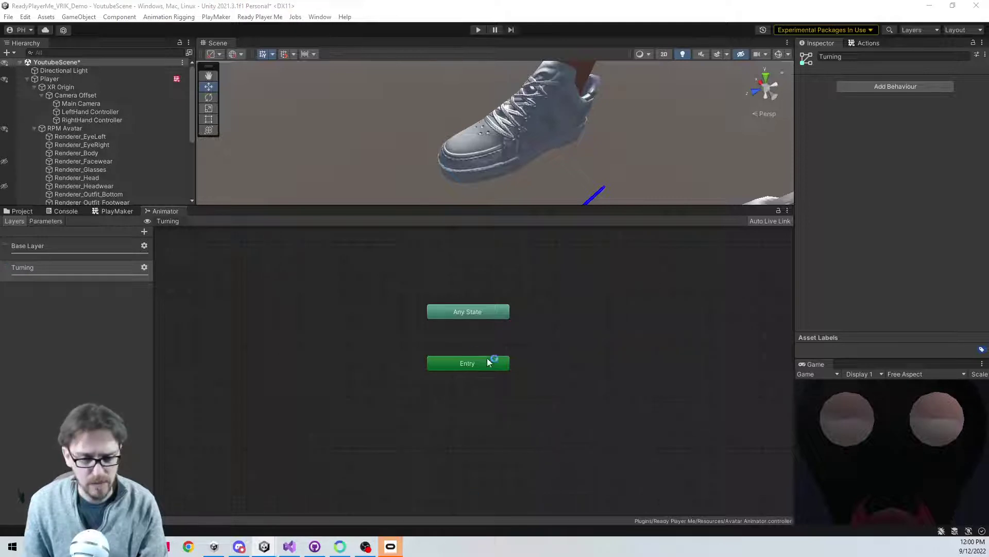
click(90, 266)
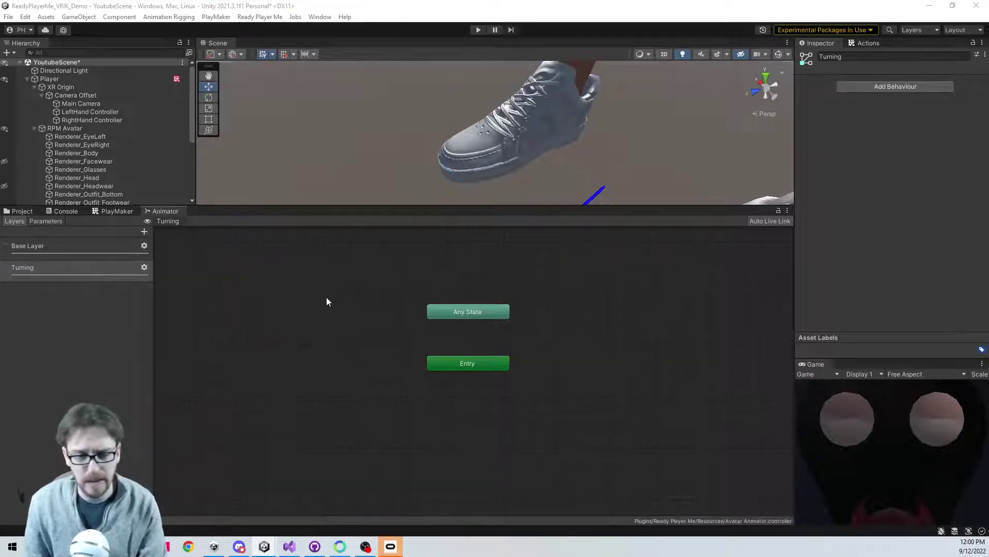
- Create an empty default state in the Turning layer and place it directly below Entry
right_click(459, 332)
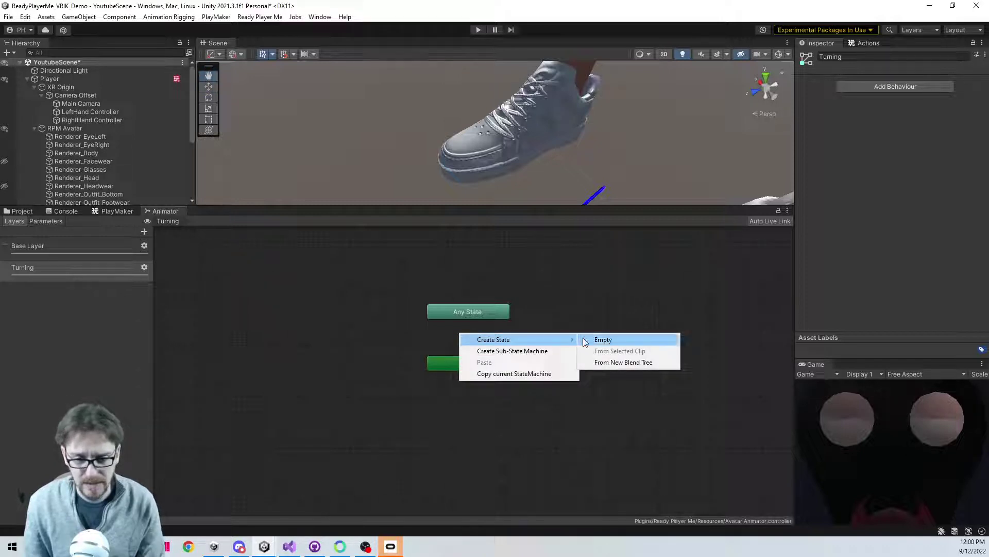
click(600, 340)
drag(525, 349, 480, 398)
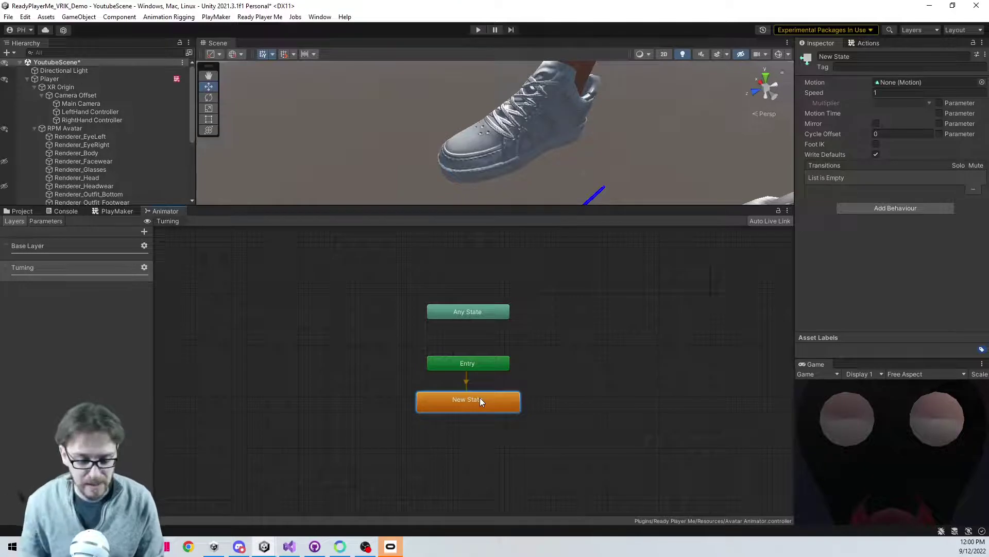
- Create a second empty state to the right of the default state and name it Right Turn
right_click(561, 401)
mouse_move(597, 403)
click(723, 405)
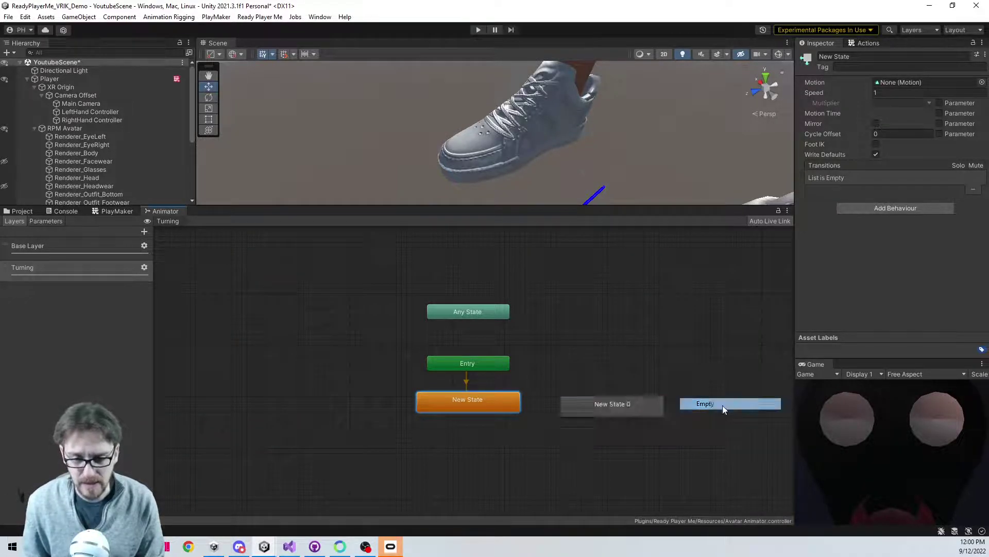
click(598, 400)
click(873, 57)
text(Right)
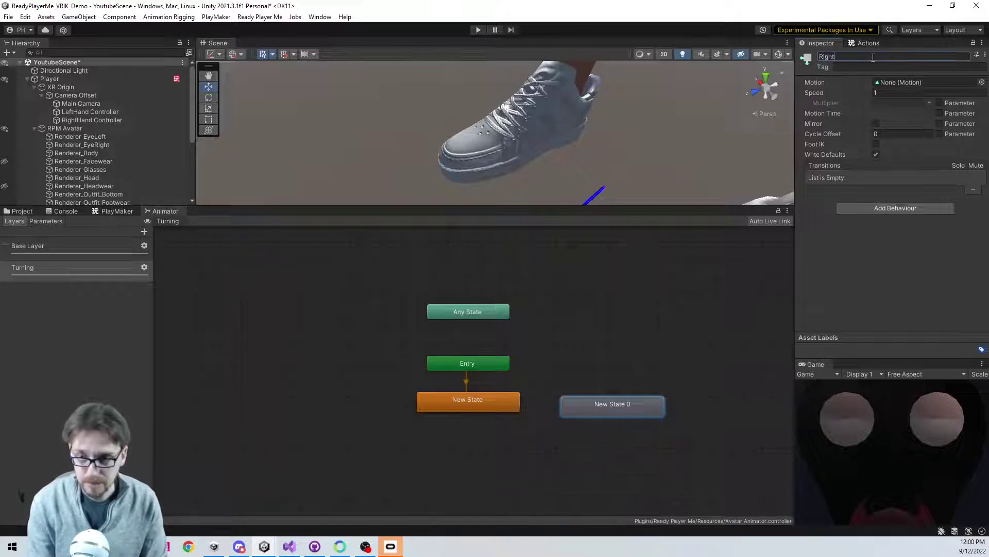
text( Turn)
key(Return)
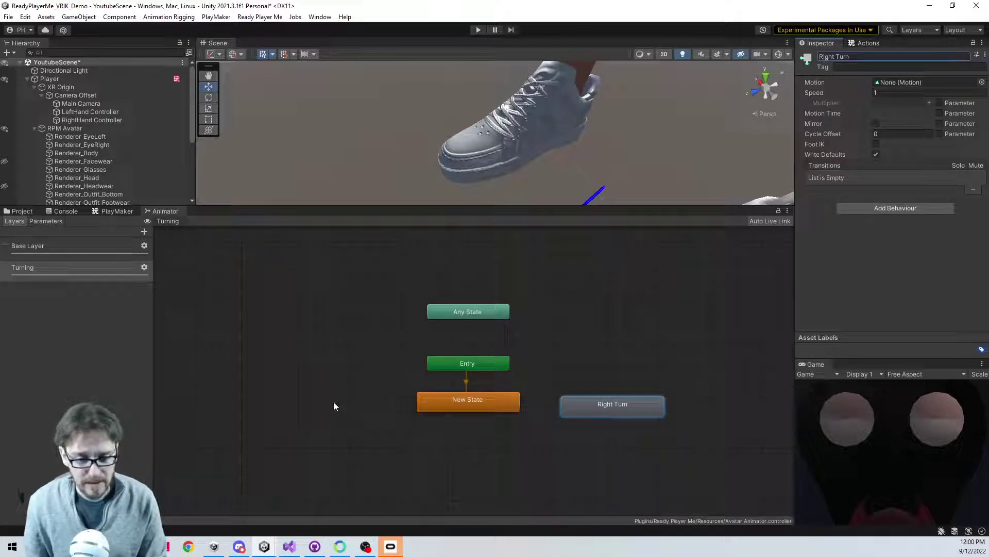
- Create another empty state to the left of the default state and name it Left Turn
right_click(334, 406)
mouse_move(353, 408)
click(472, 412)
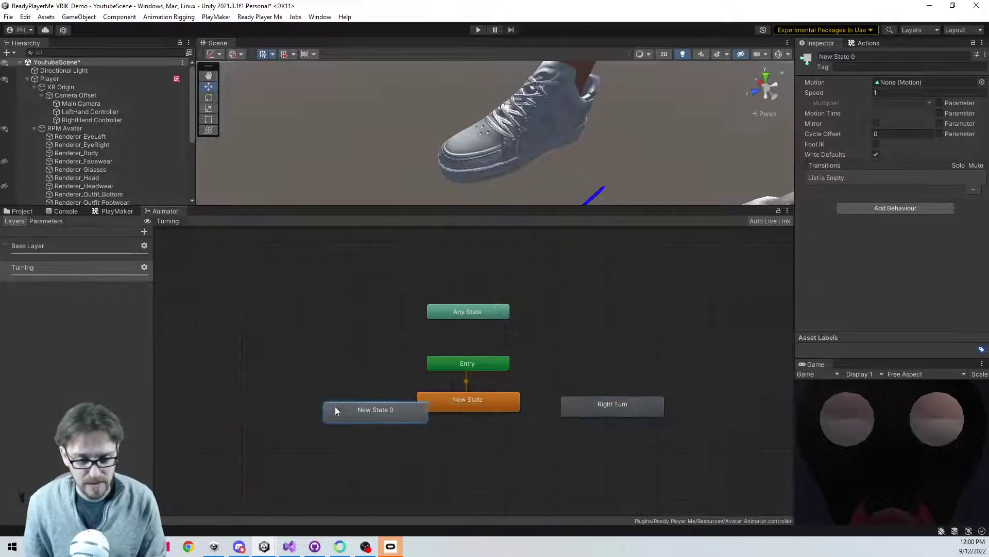
drag(335, 406, 299, 400)
click(871, 54)
text(Le)
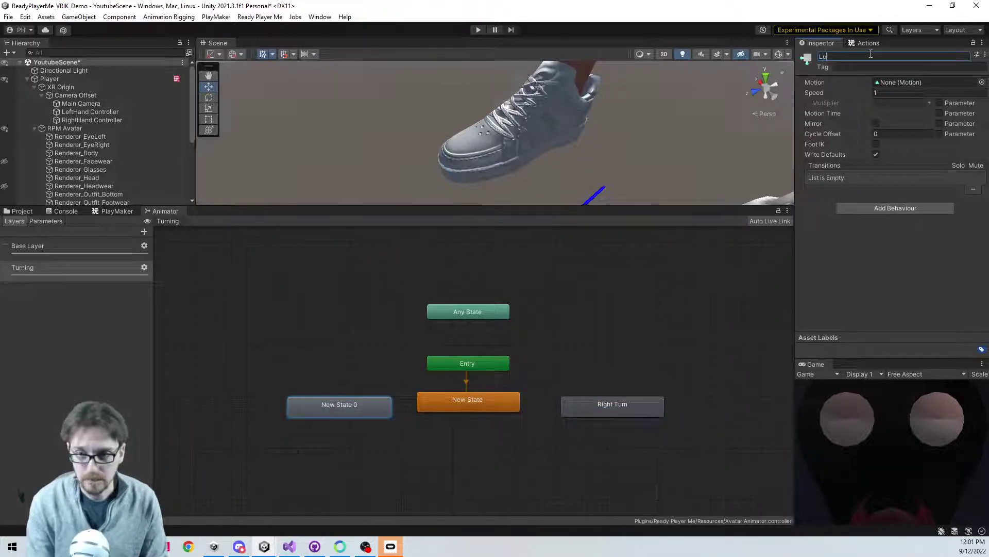
text(ft Turn)
key(Return)
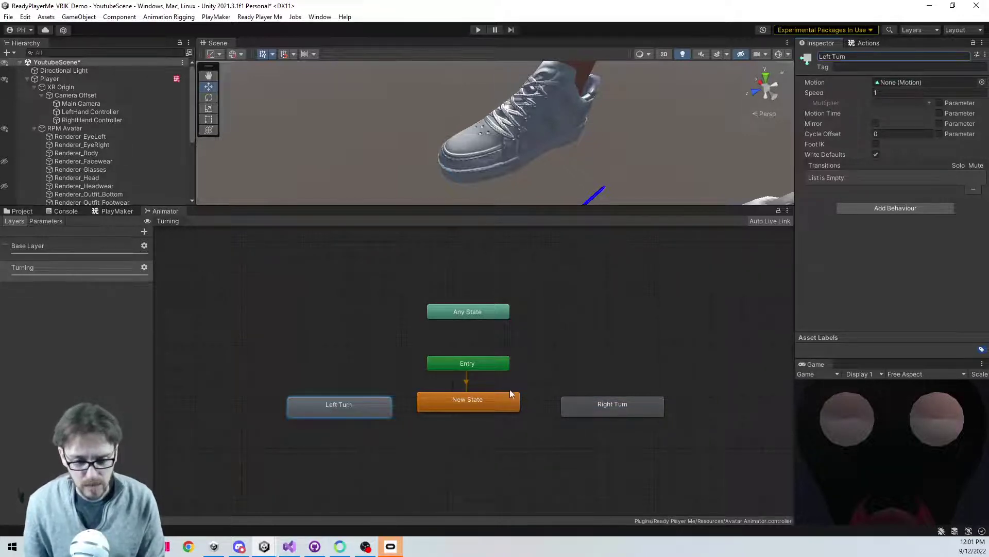
- Add transitions in both directions between New State and Right Turn
click(496, 403)
right_click(496, 403)
click(521, 408)
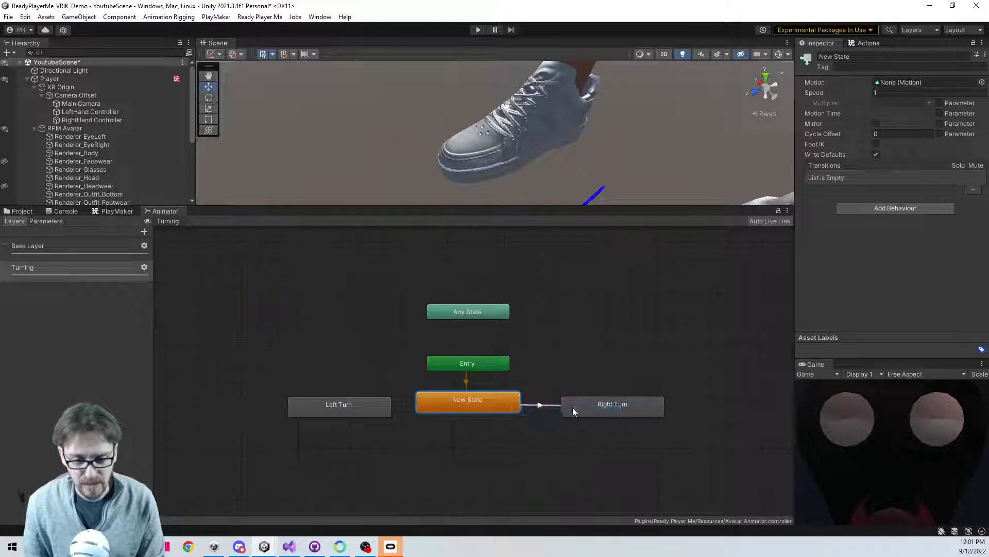
click(573, 407)
right_click(573, 407)
click(598, 412)
click(432, 403)
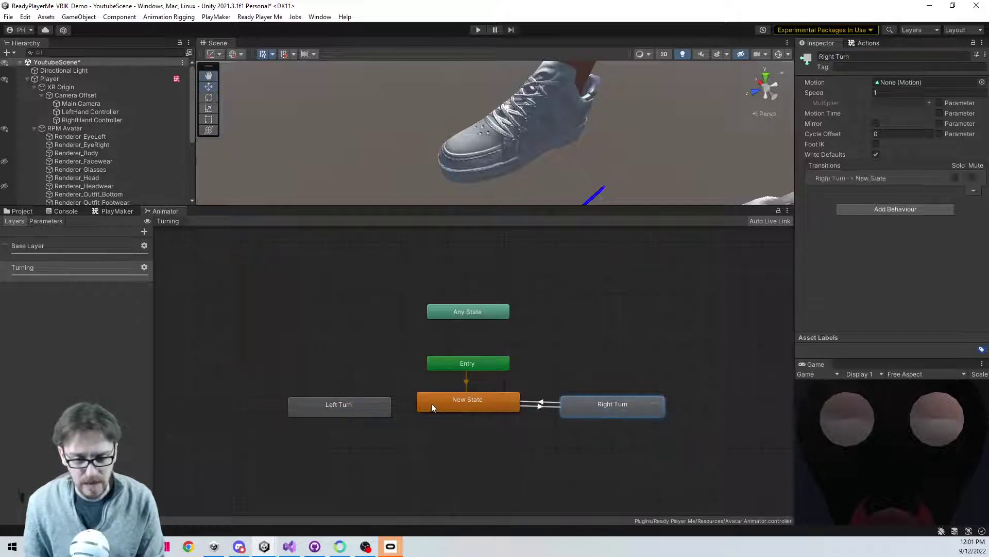
- Add transitions in both directions between New State and Left Turn
right_click(427, 398)
click(447, 404)
click(373, 409)
right_click(373, 409)
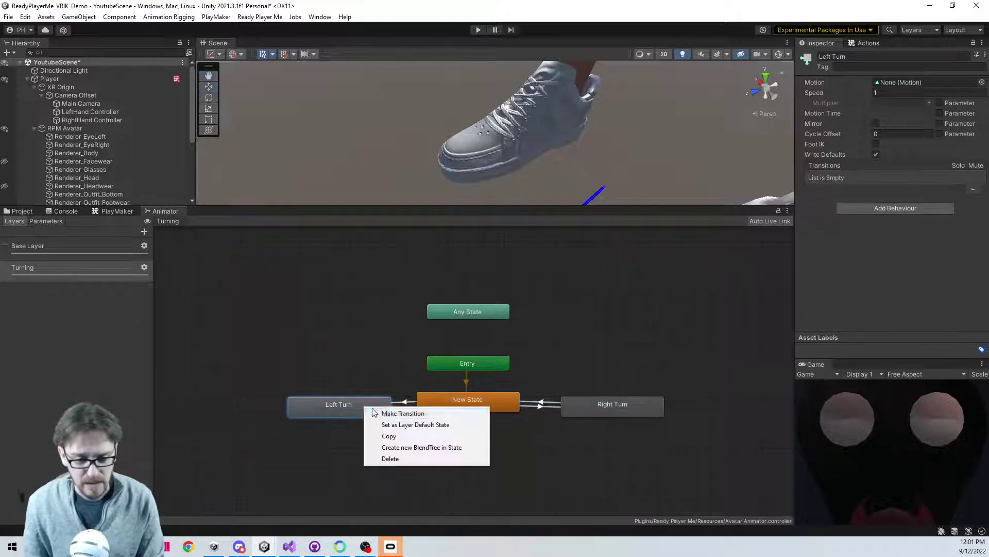
click(376, 413)
click(447, 404)
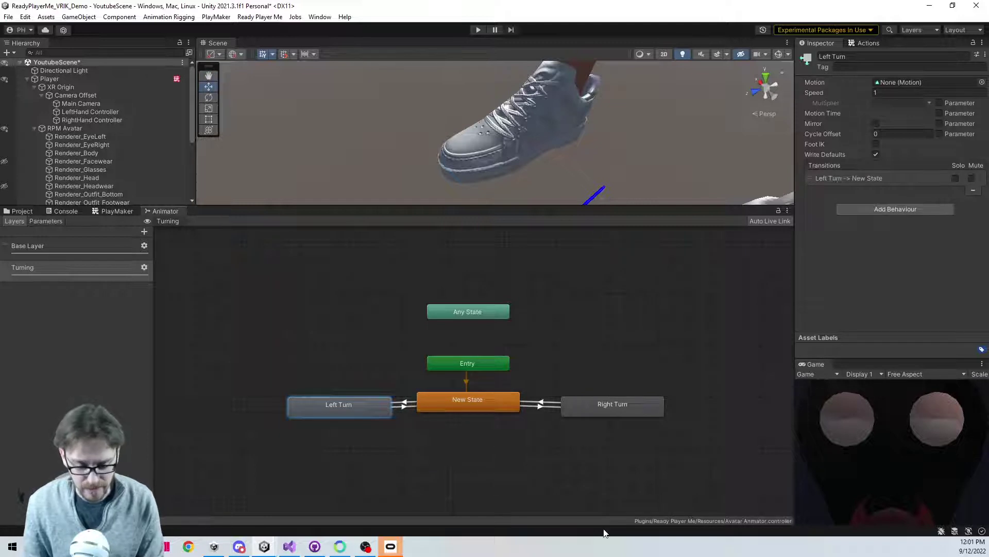
- Turn off Has Exit Time on both transitions between New State and Right Turn
click(478, 399)
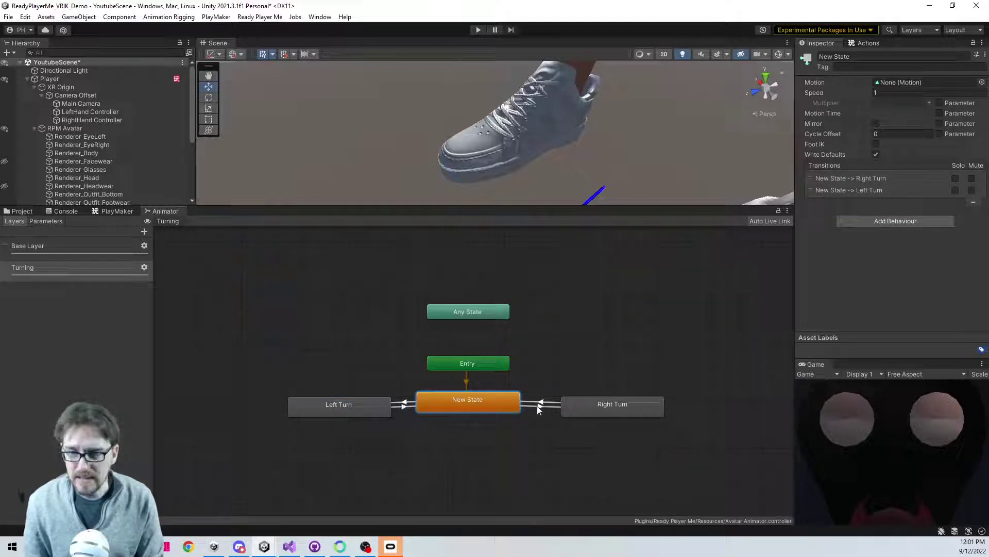
click(538, 406)
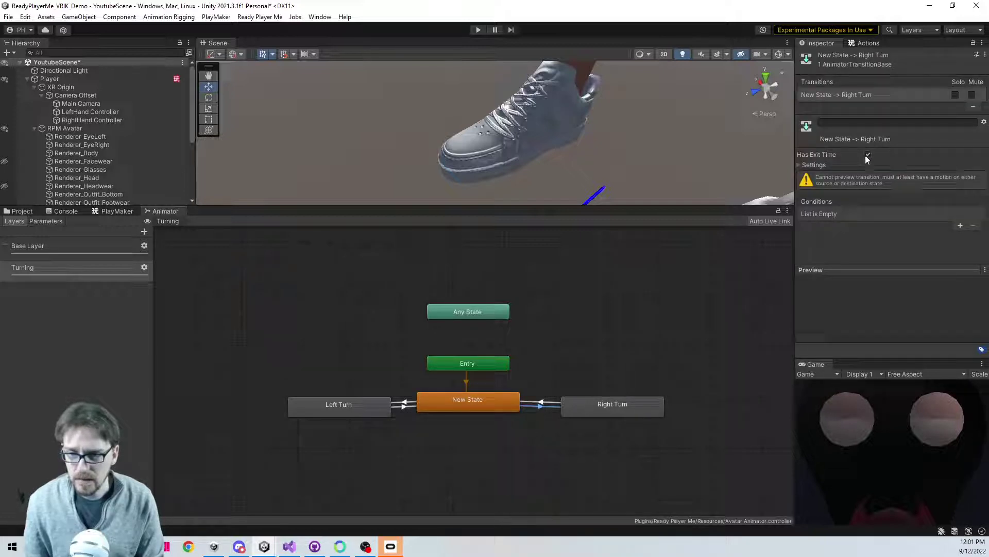
click(546, 400)
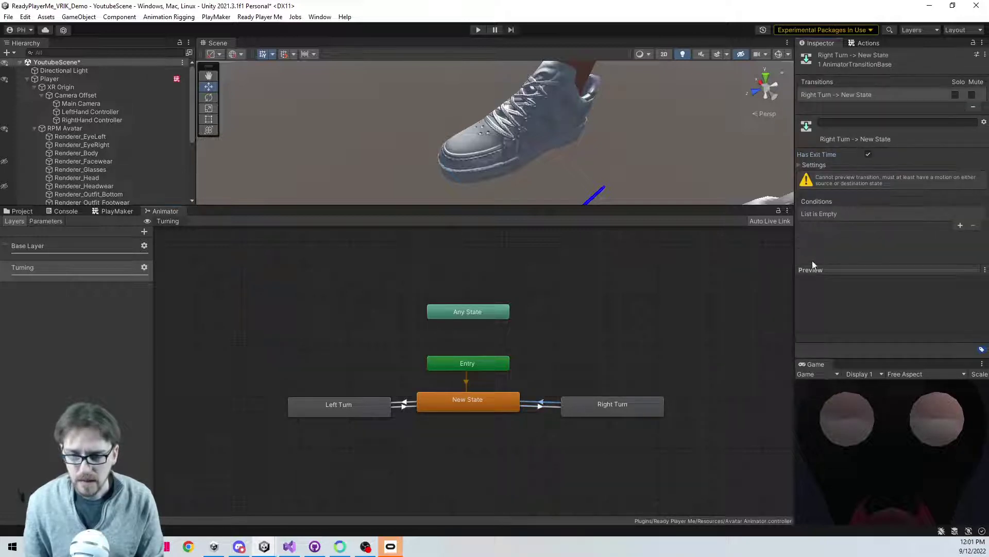
click(869, 155)
- Turn off Has Exit Time on both transitions between New State and Left Turn
click(405, 402)
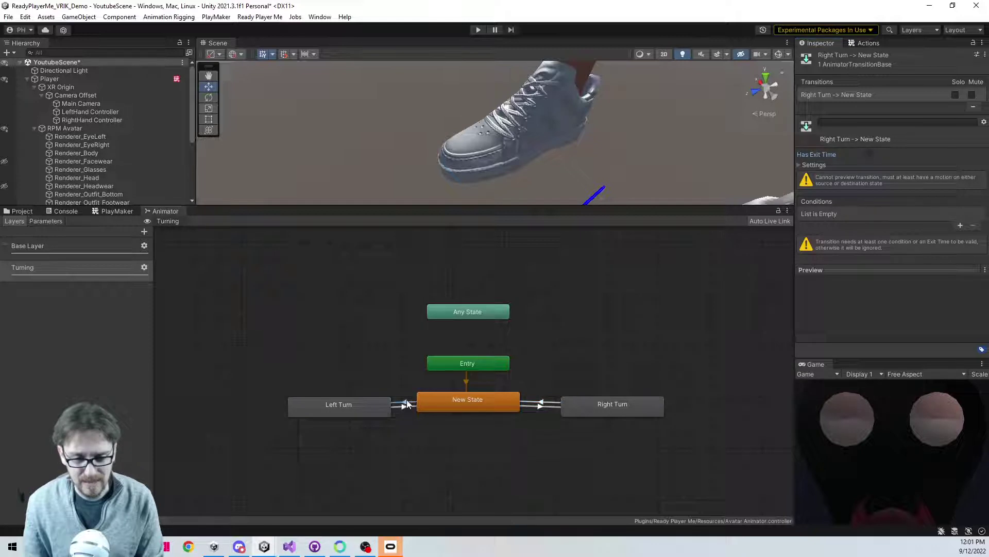
click(869, 155)
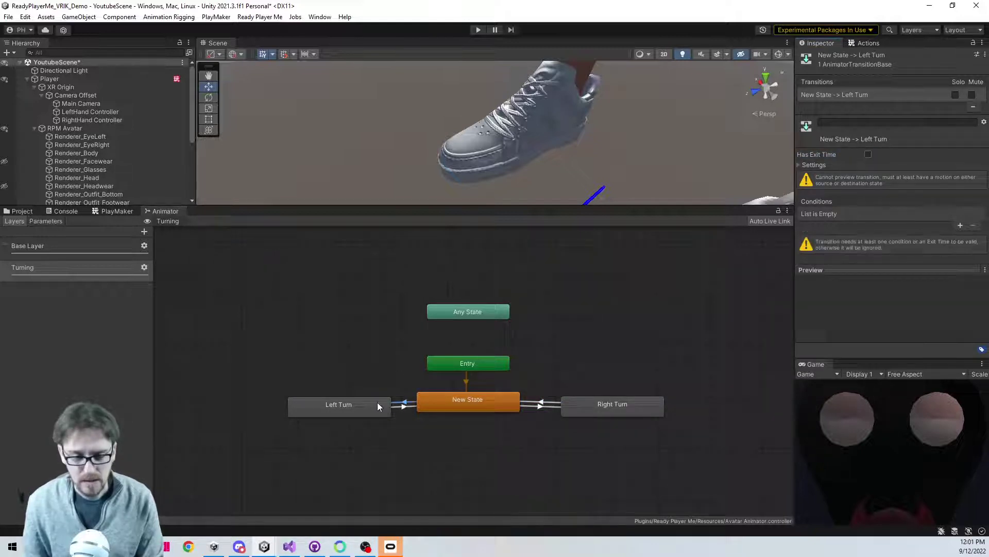
click(405, 406)
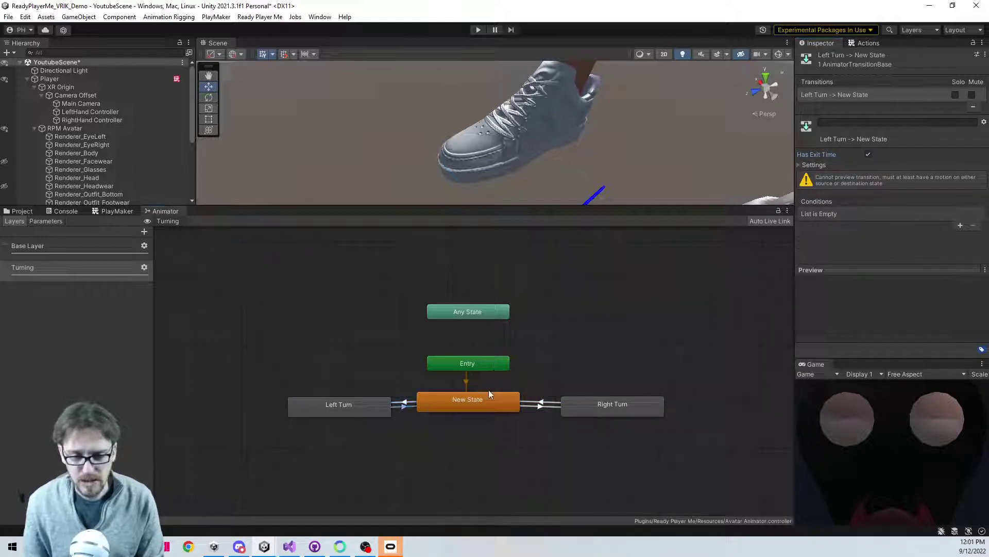
click(868, 154)
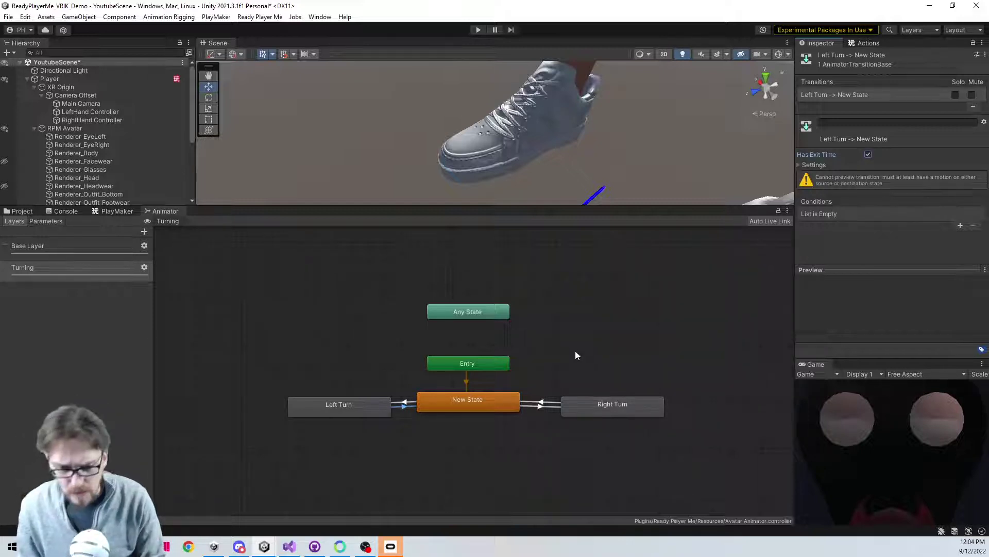
click(869, 155)
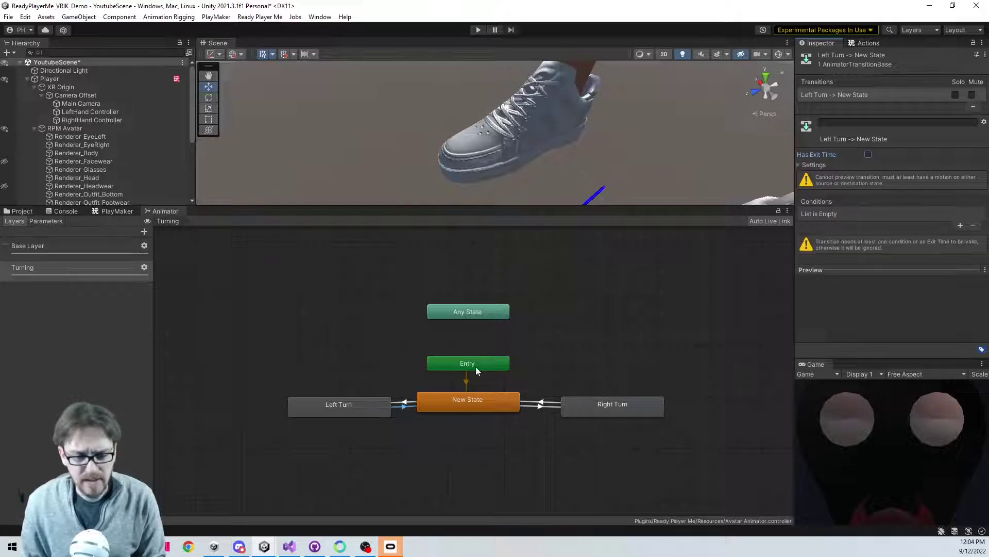
click(408, 404)
click(538, 409)
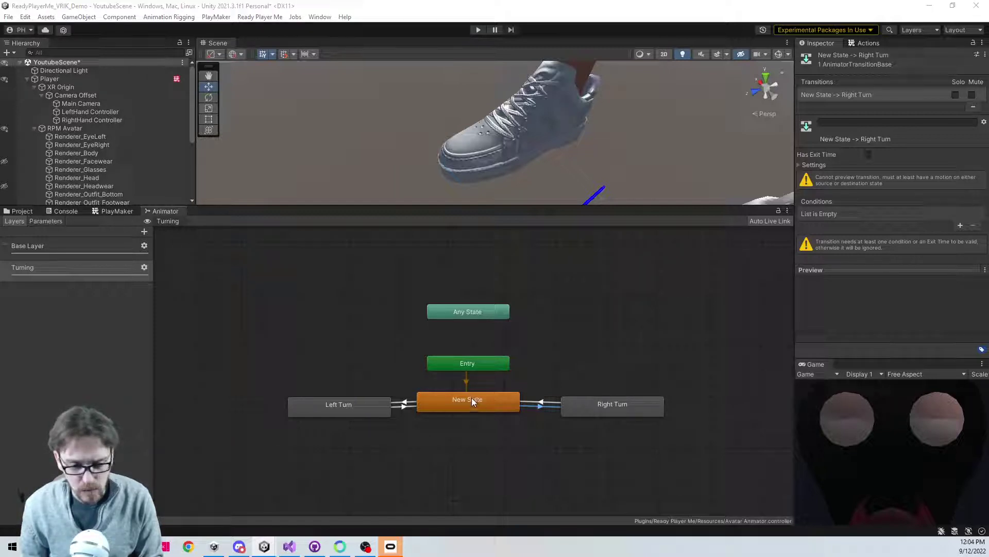
- Rename the default New State of the Turning layer as Empty State
click(491, 404)
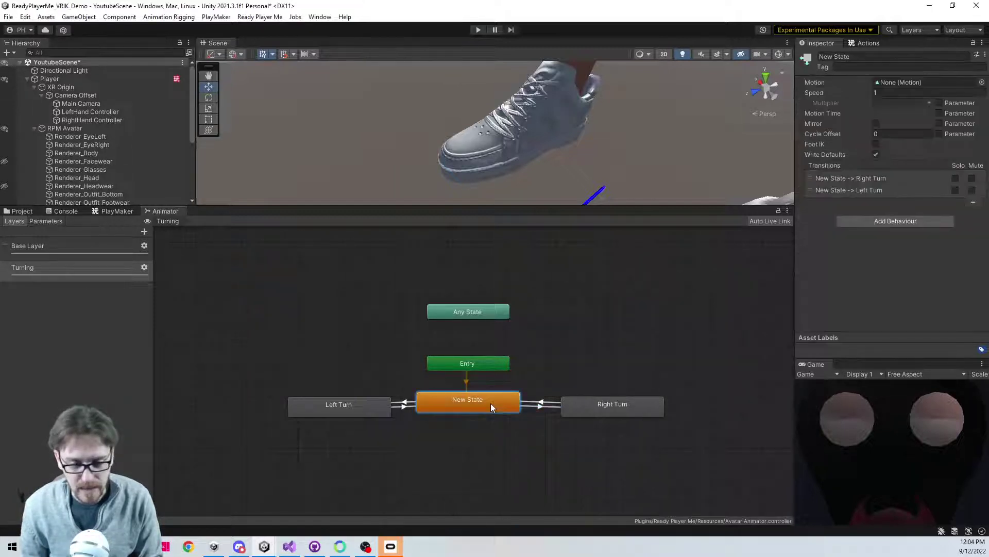
click(859, 58)
text(Empty State)
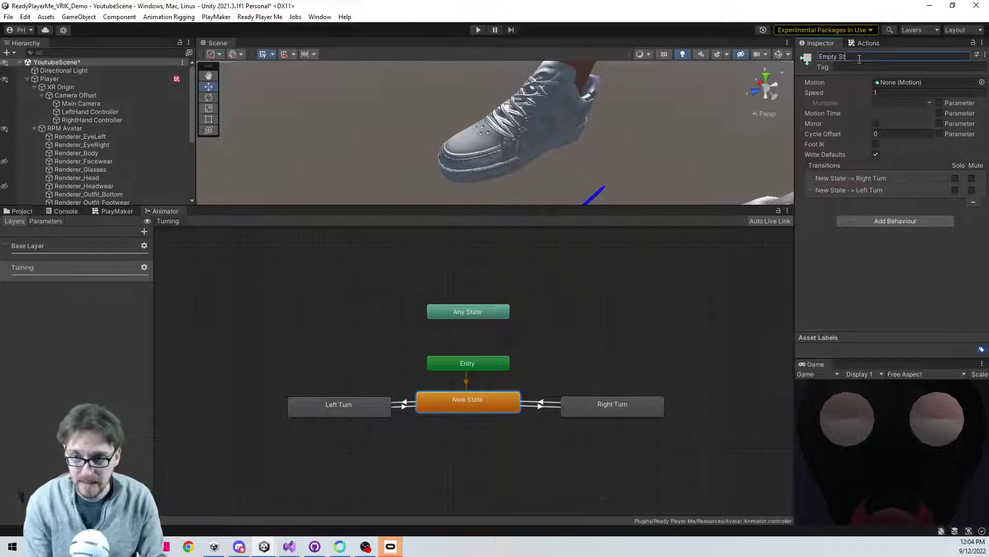
key(Return)
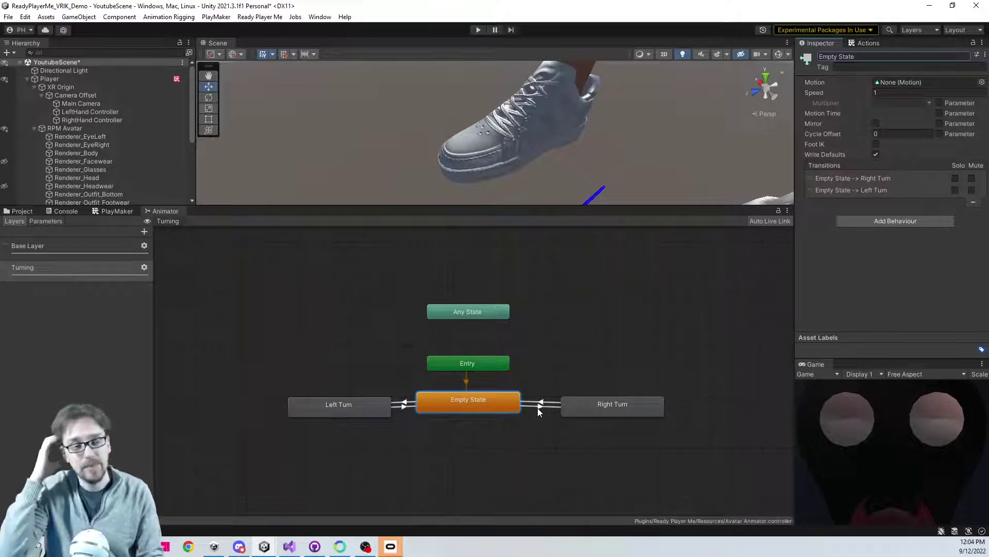
- Review the Player's PlayMaker FSM actions that feed the hmdRotation parameter, and return to the Turning layer graph
click(144, 77)
click(113, 210)
click(149, 220)
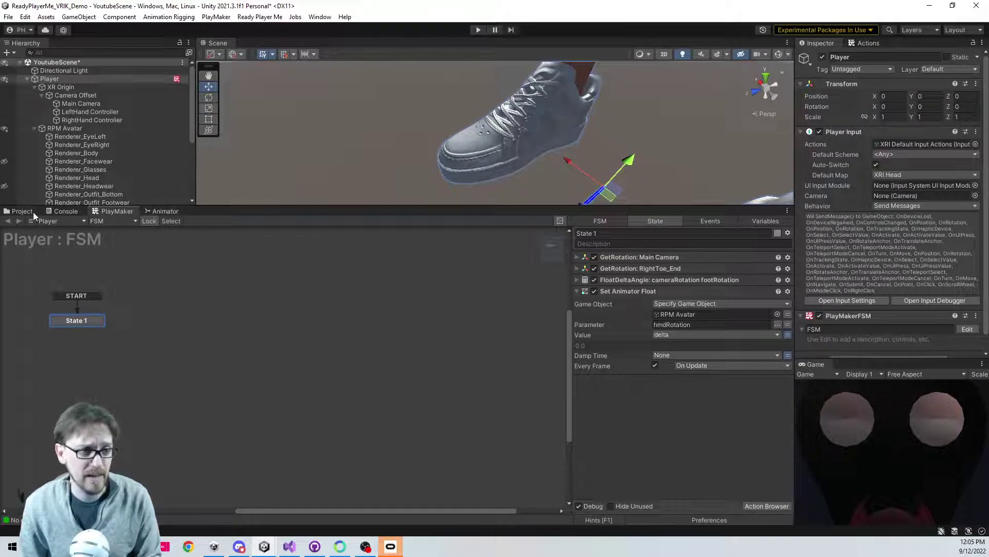
click(155, 212)
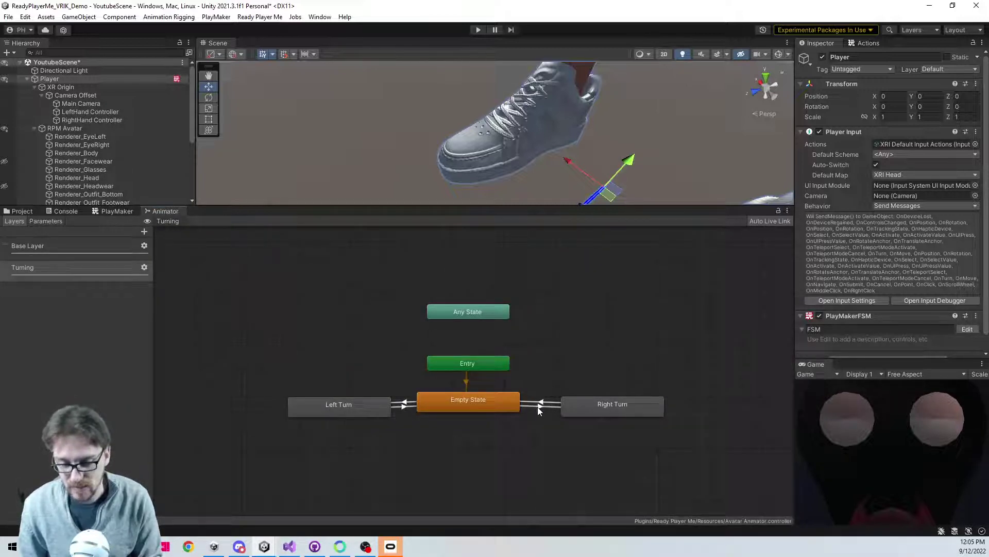
- Add a condition to the Empty State to Right Turn transition requiring hmdRotation to be Less than -44
click(538, 407)
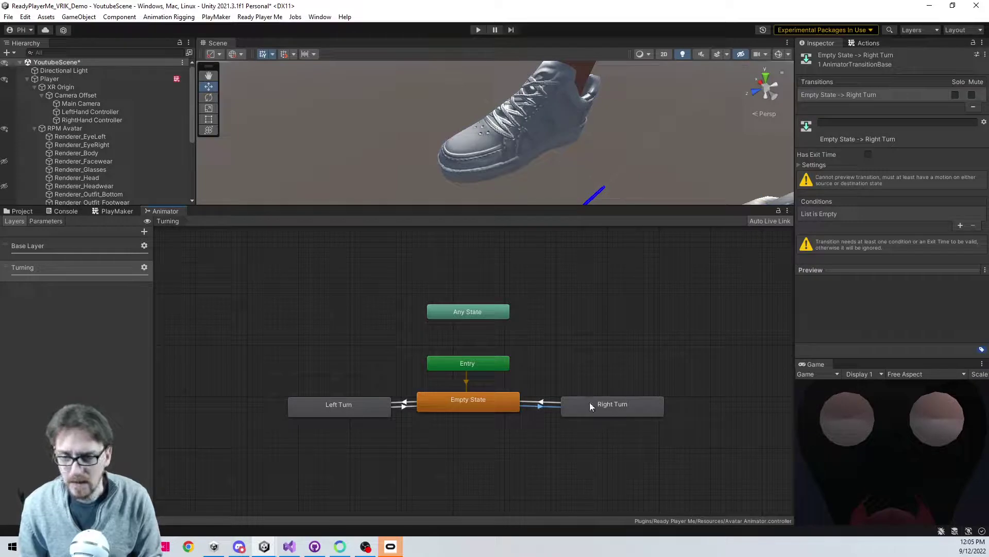
click(959, 226)
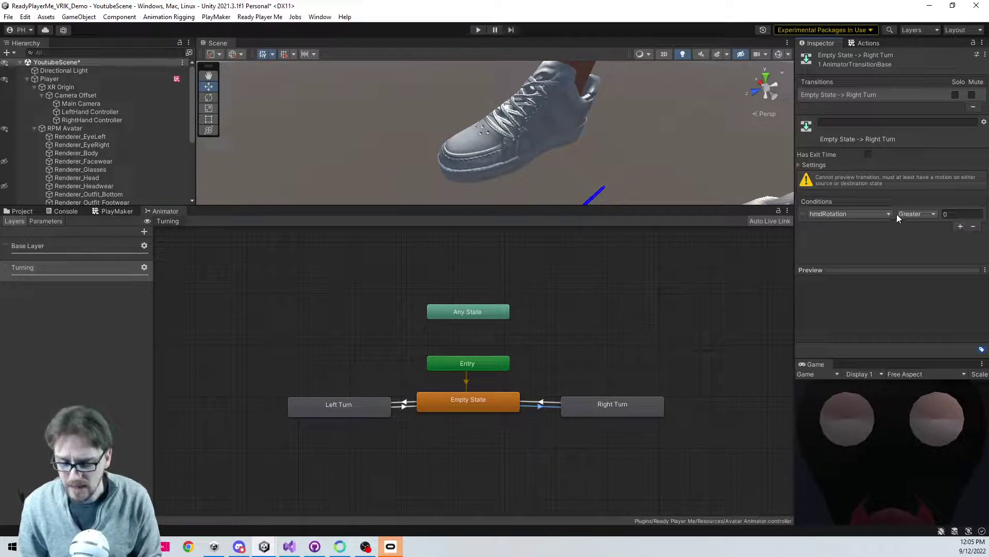
click(916, 214)
click(932, 236)
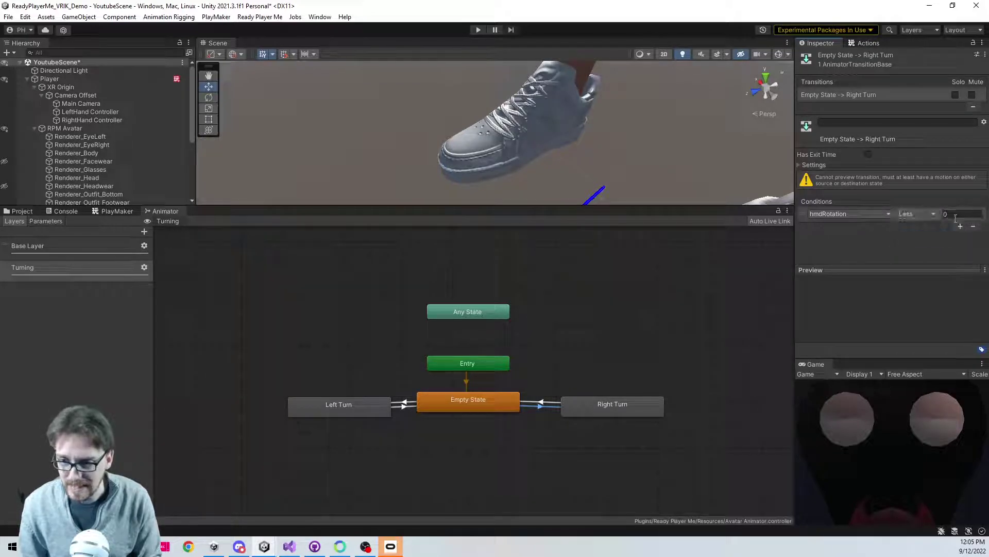
click(954, 214)
text(-45)
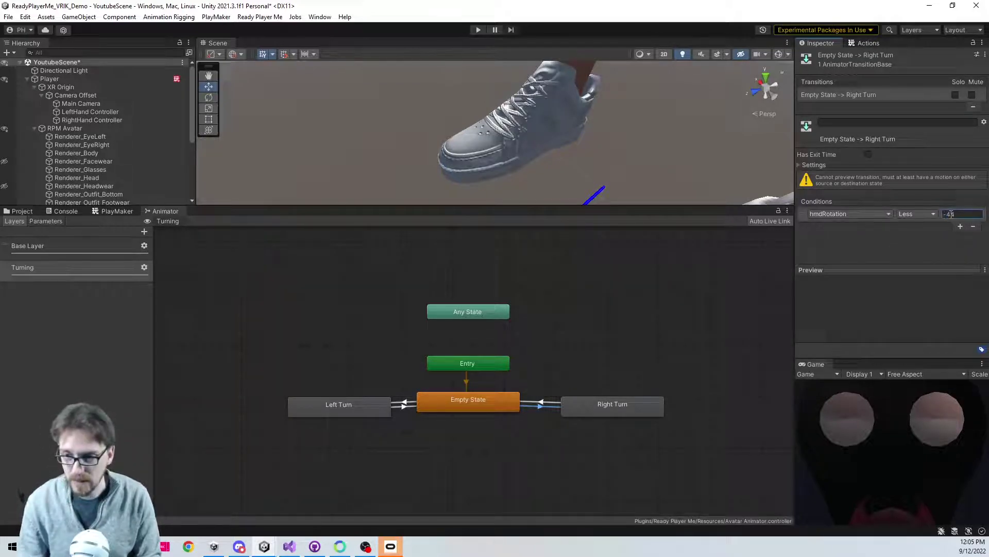
text(4)
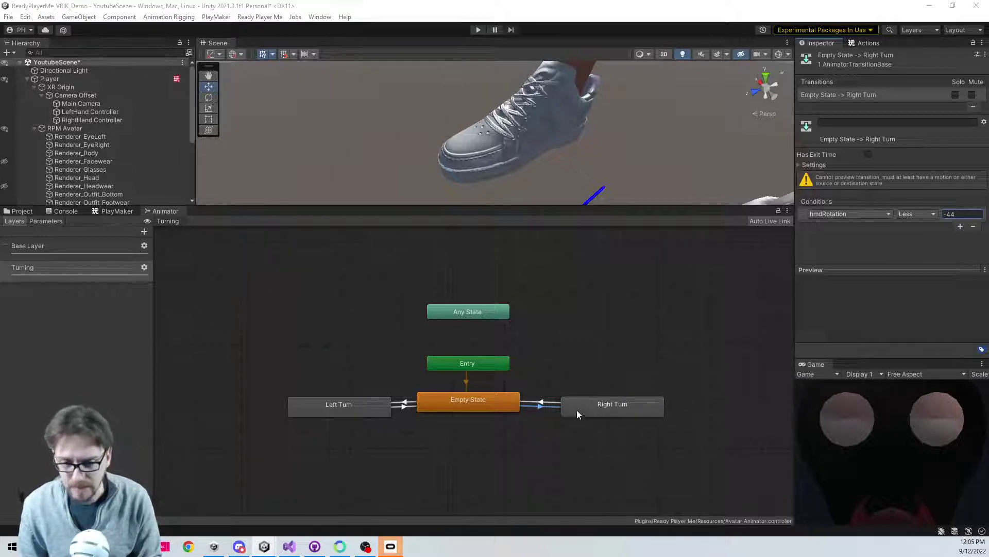
- Add a condition to the Right Turn to Empty State transition requiring hmdRotation to be Greater than -30
click(548, 402)
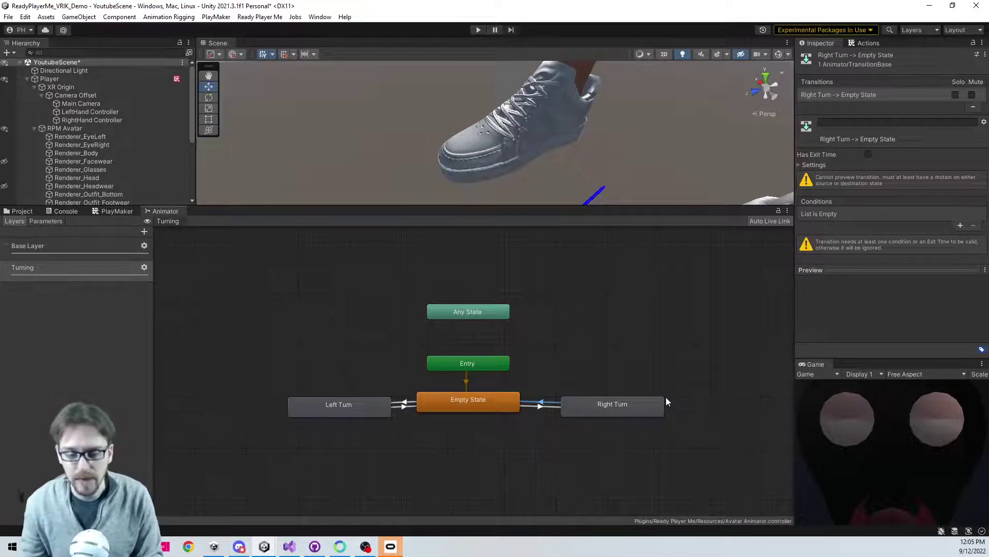
click(958, 226)
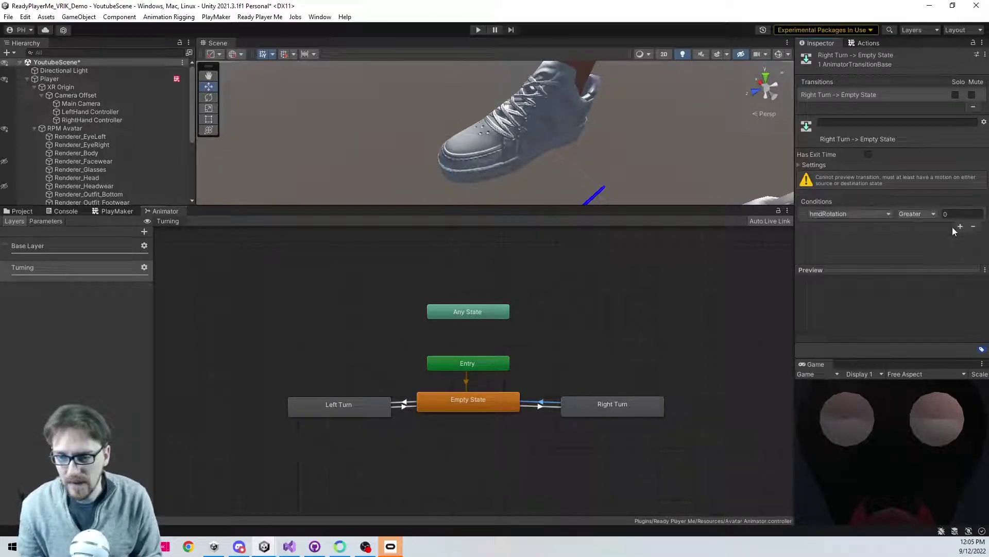
click(854, 214)
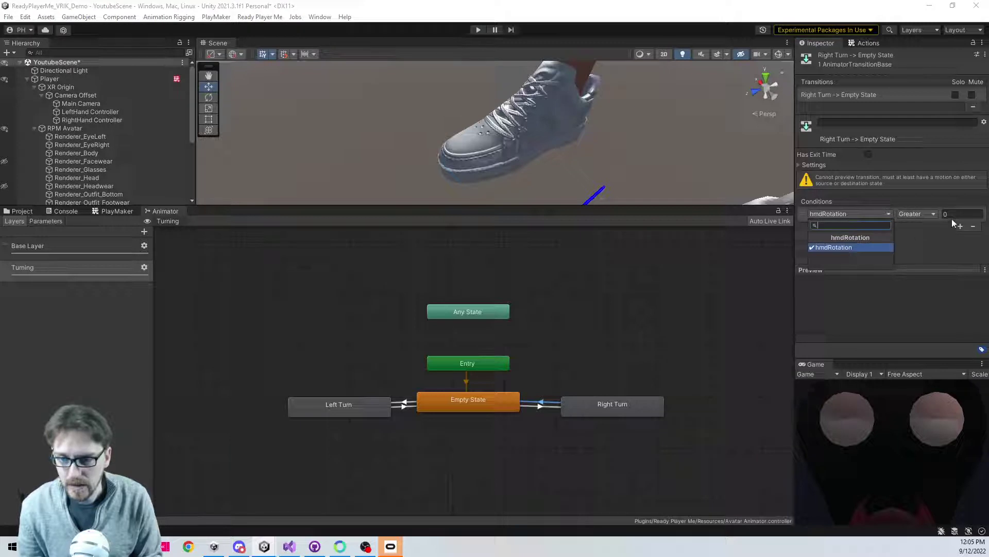
click(969, 214)
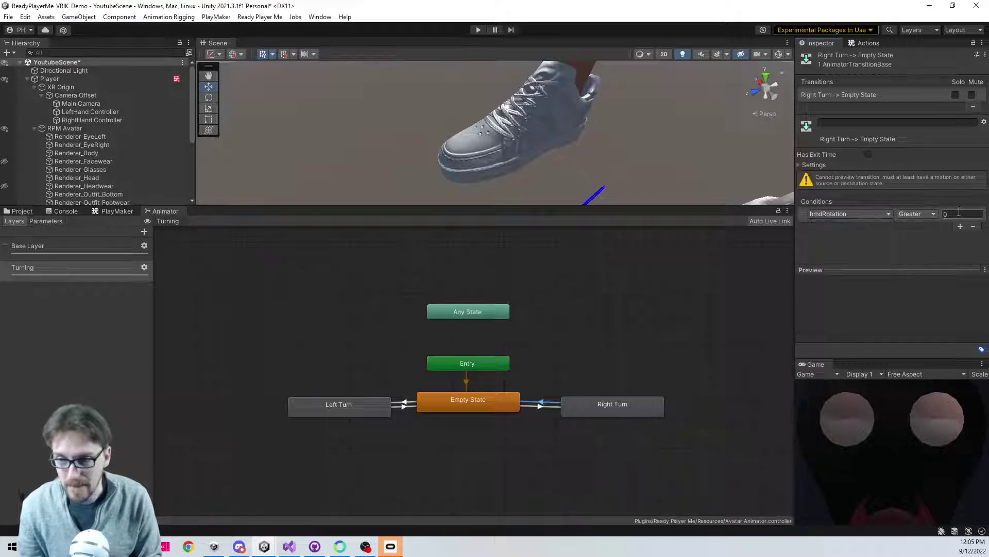
click(957, 214)
text(-30)
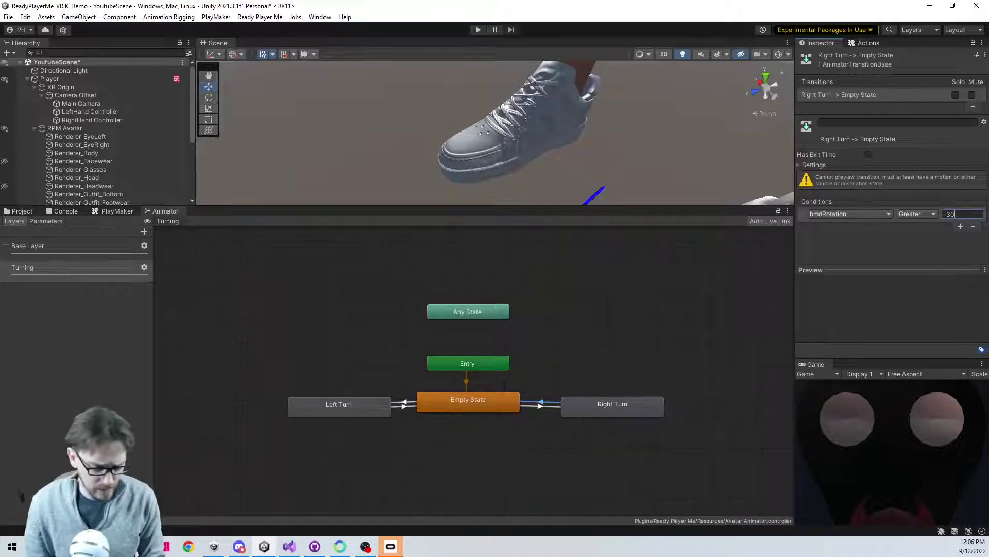
- Add a condition to the Empty State to Left Turn transition requiring hmdRotation to be Greater than 44
click(411, 402)
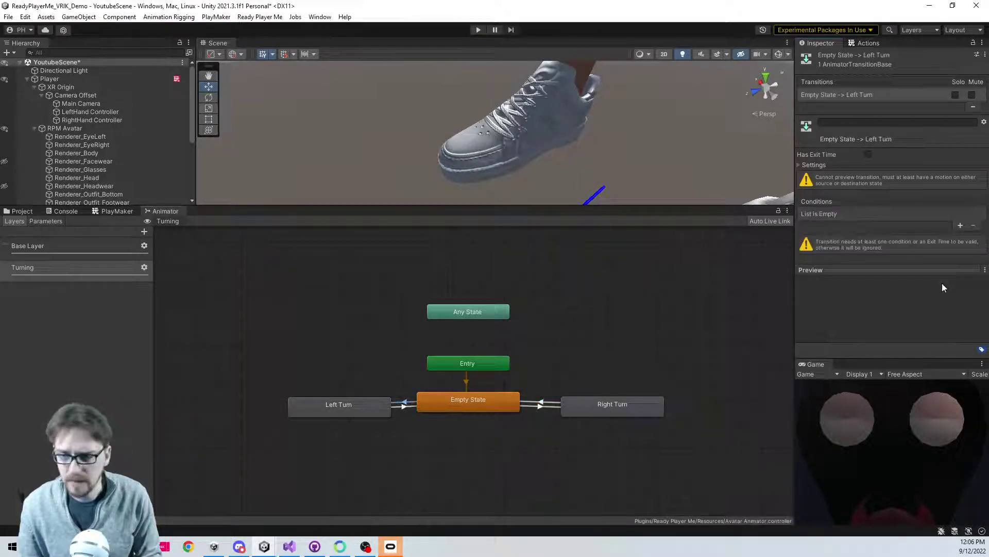
click(960, 226)
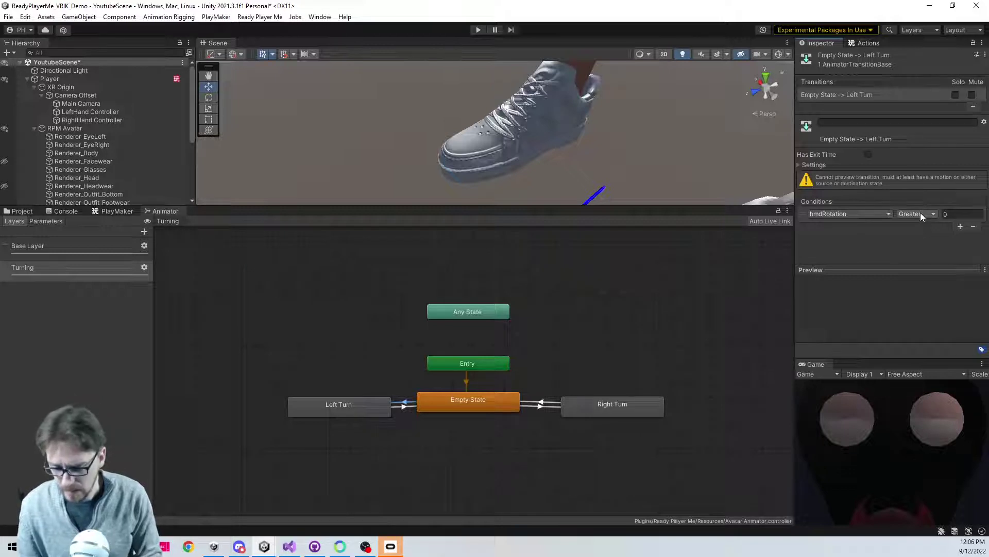
click(975, 213)
text(44)
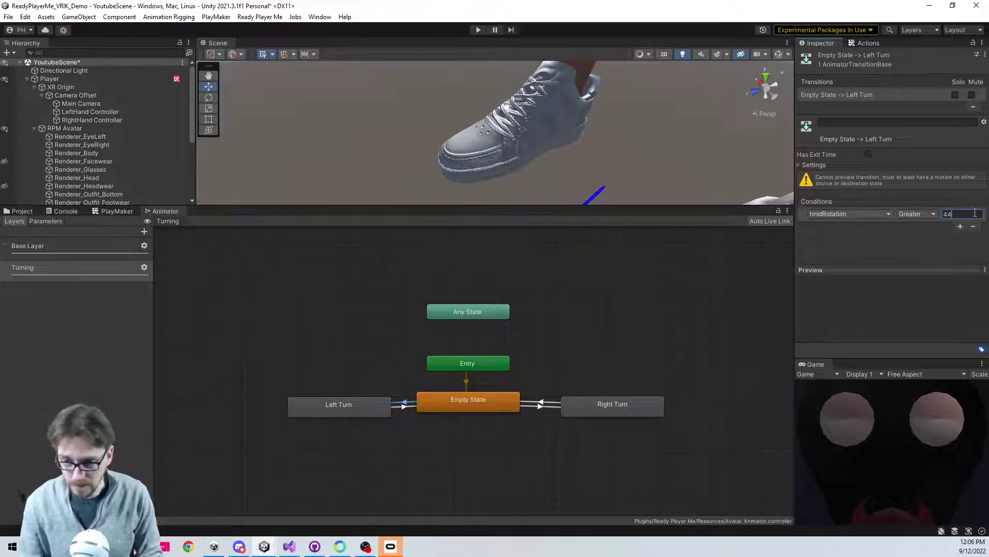
- Add a condition to the Left Turn to Empty State transition requiring hmdRotation to be Less than 30
click(409, 406)
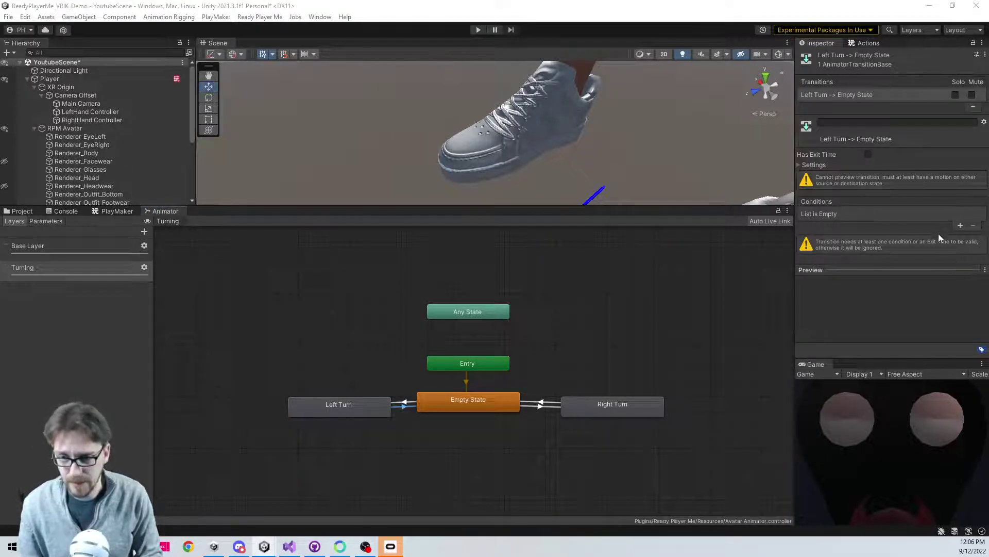
click(960, 225)
click(916, 214)
click(935, 235)
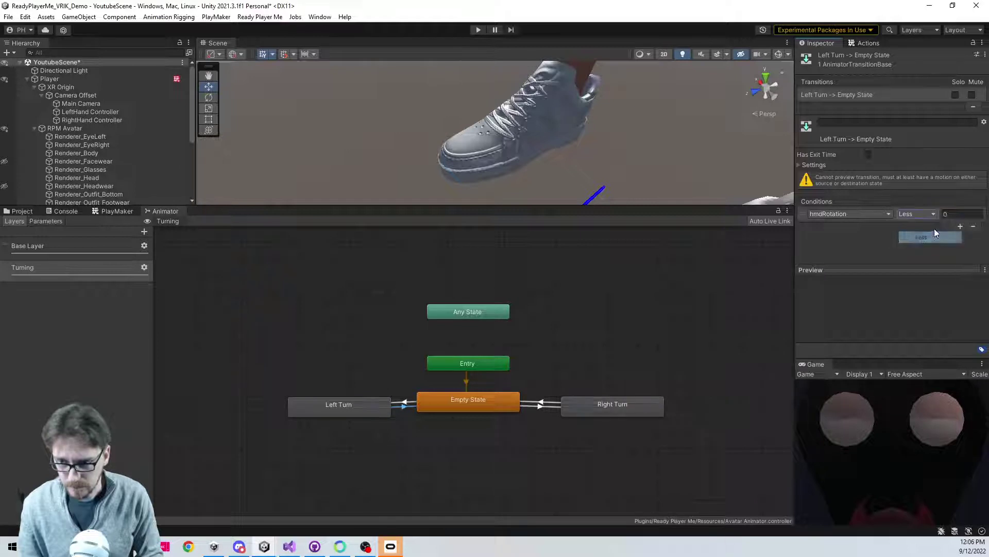
click(952, 213)
text(30)
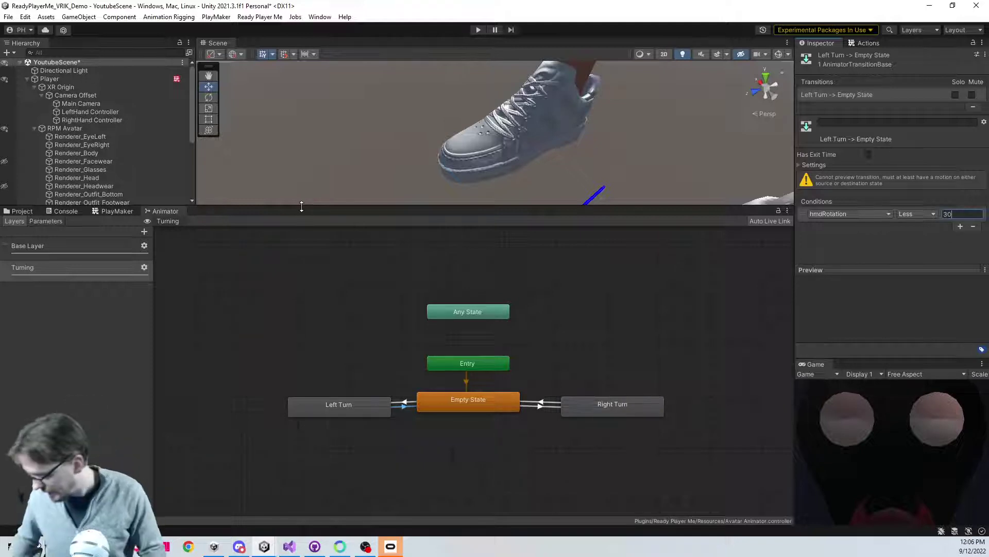
- Run the scene in Play mode to test the Turning layer's transitions, and stop it
key(ctrl+p)
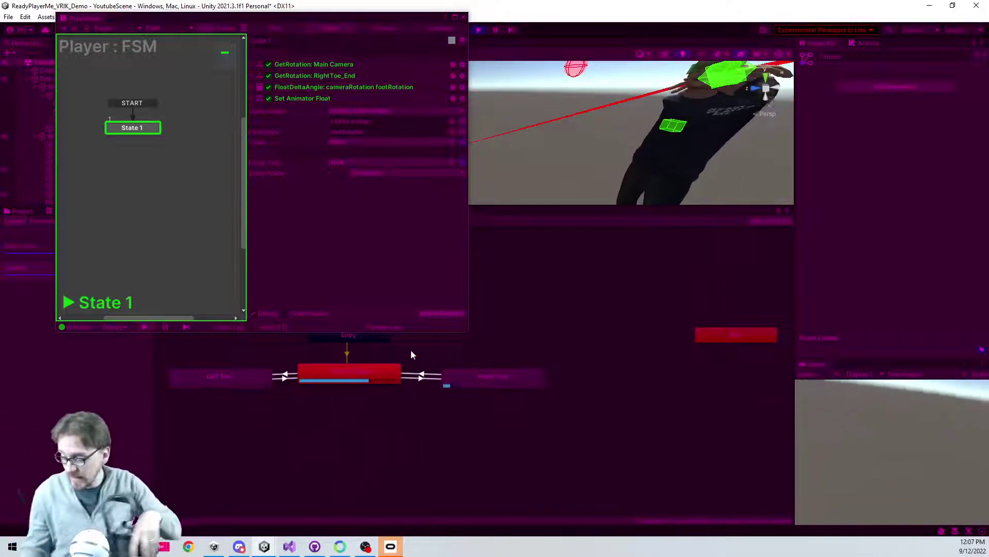
click(476, 32)
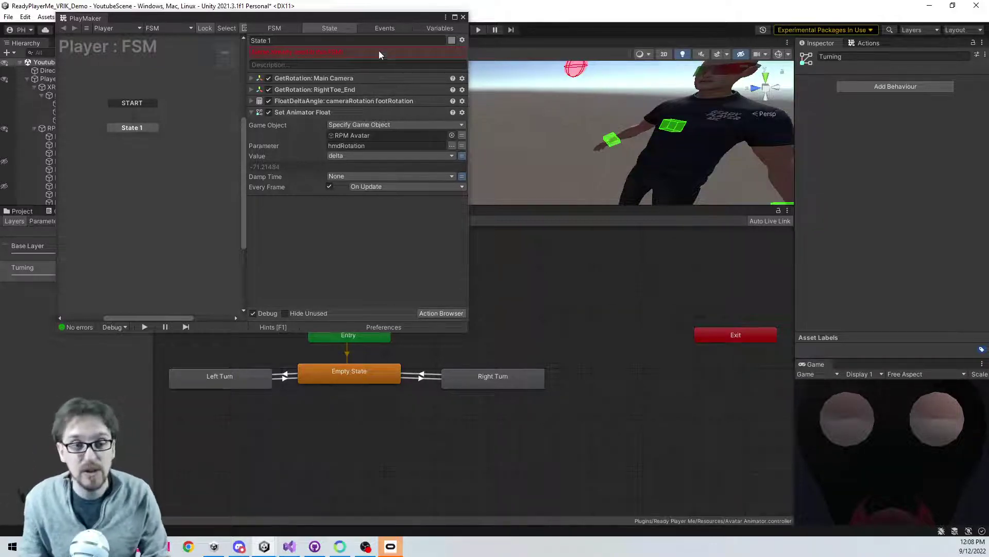
- Dock the floating PlayMaker window beside the Animator and deselect State 1
drag(308, 21, 477, 88)
drag(337, 81, 296, 211)
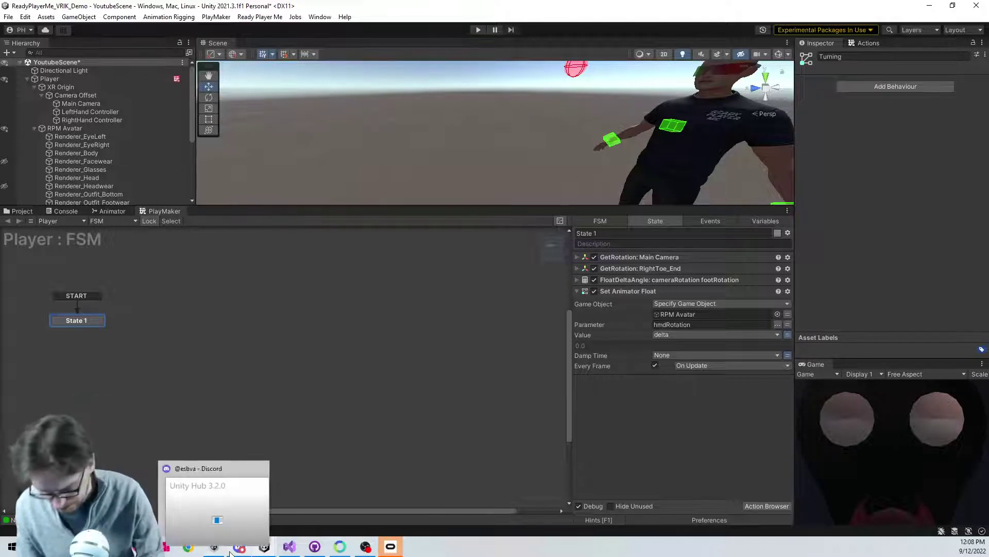
click(424, 445)
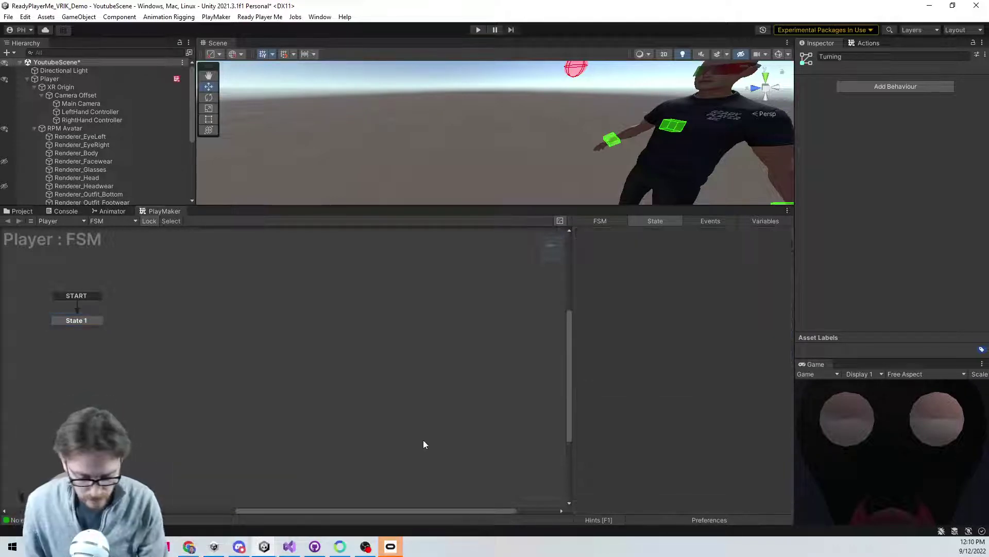
- Import the custom package turningAnimations.unitypackage from the Documents folder into the project
click(7, 17)
mouse_move(26, 18)
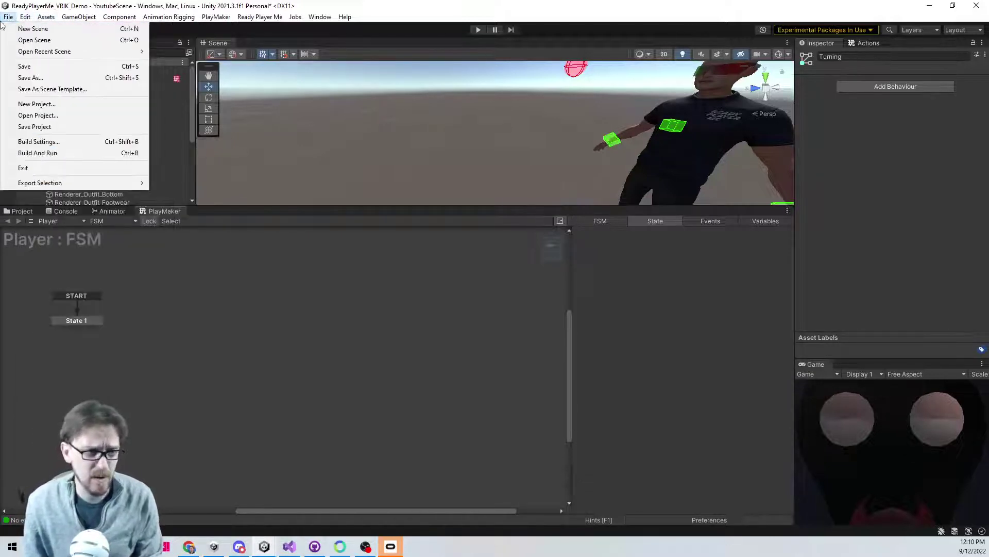
click(6, 18)
click(46, 17)
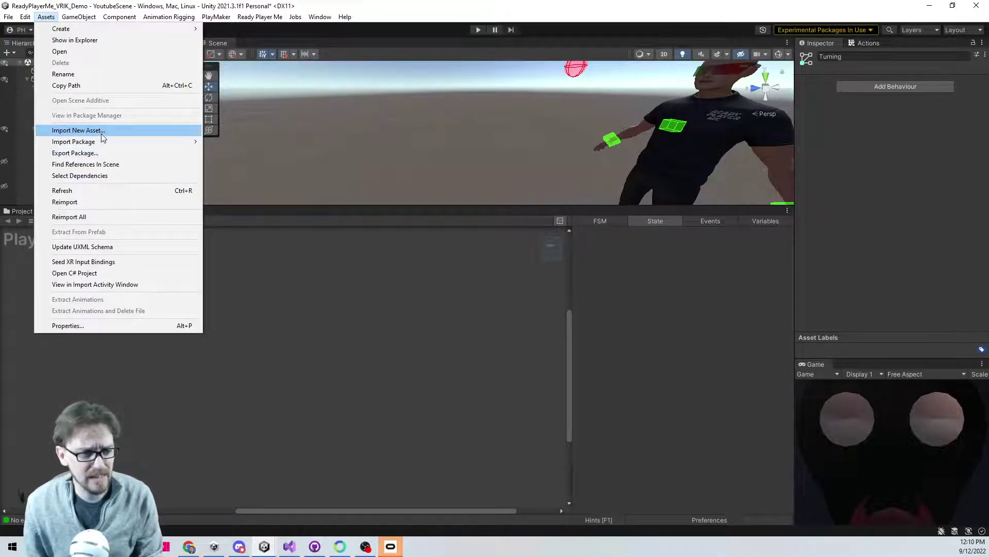
mouse_move(101, 143)
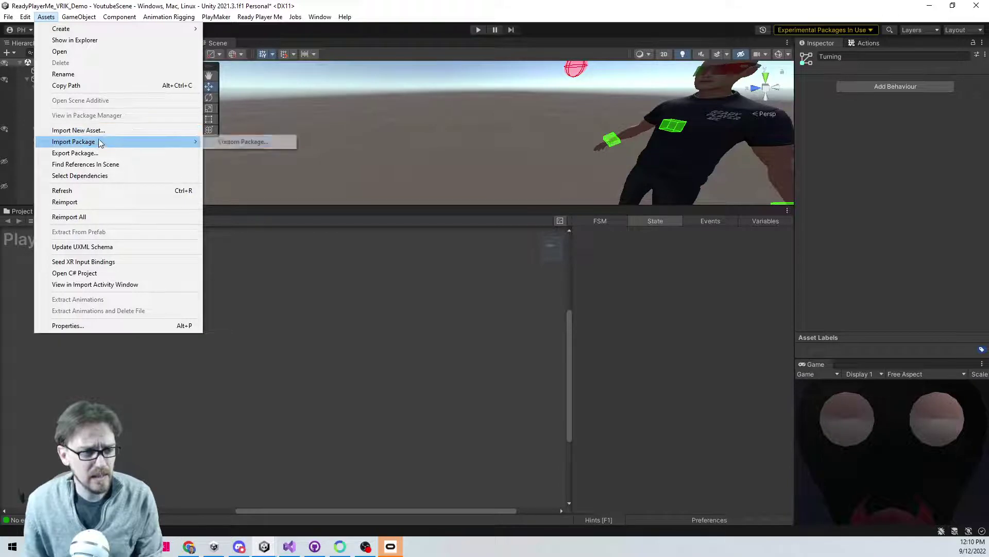
click(217, 142)
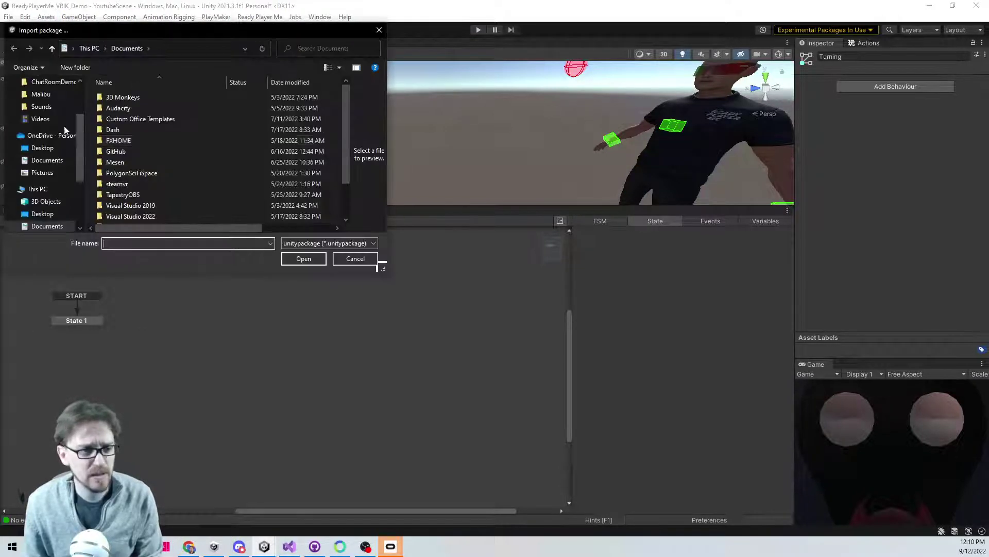
scroll(41, 145, up, 2)
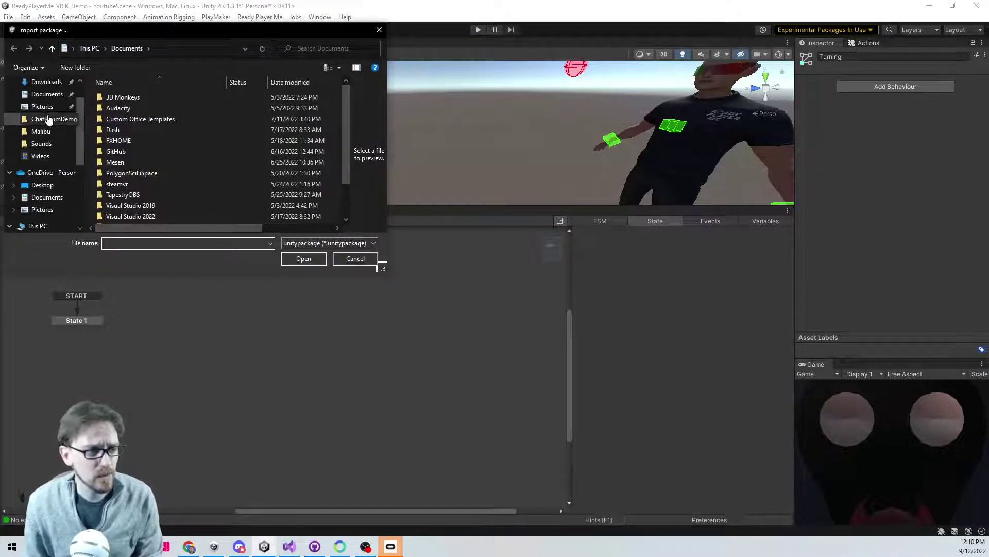
click(47, 81)
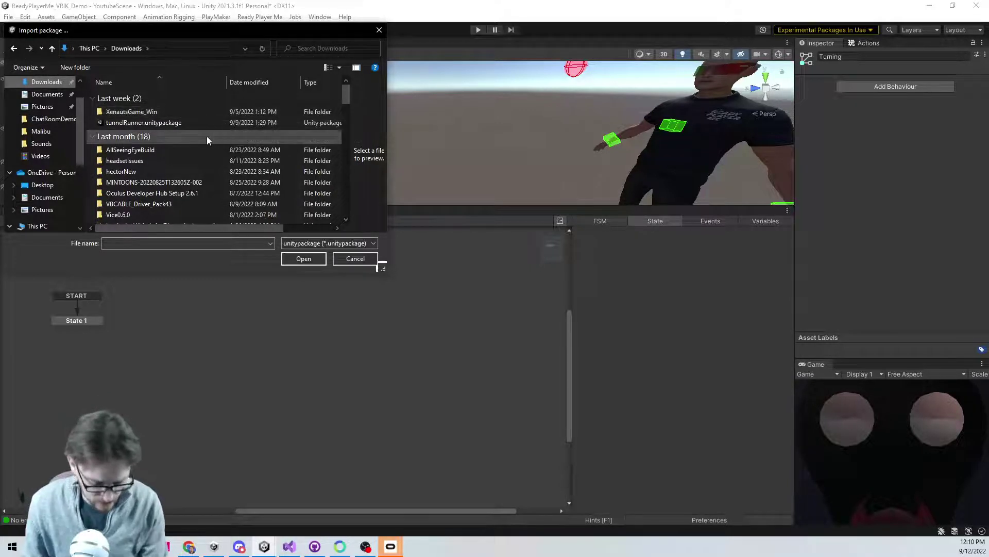
click(189, 100)
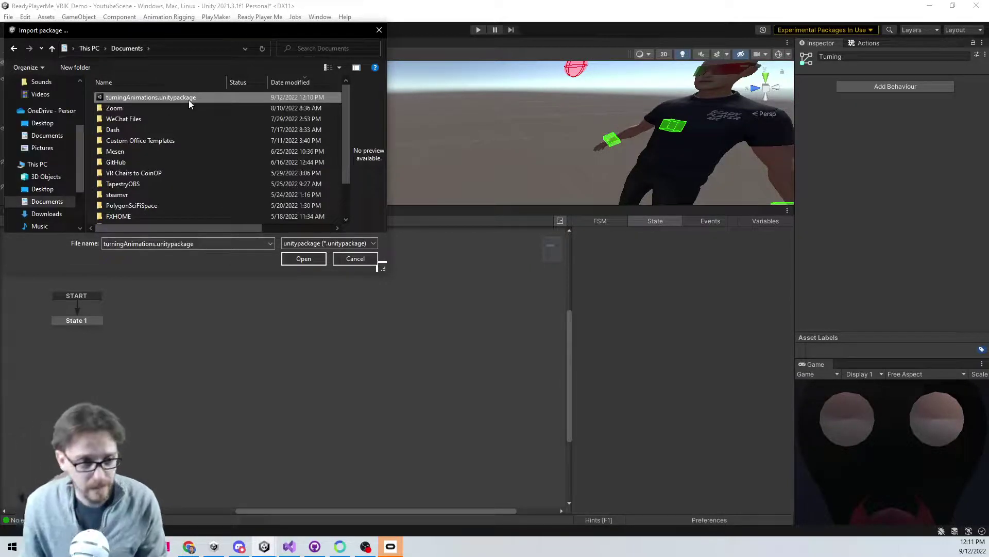
double_click(189, 99)
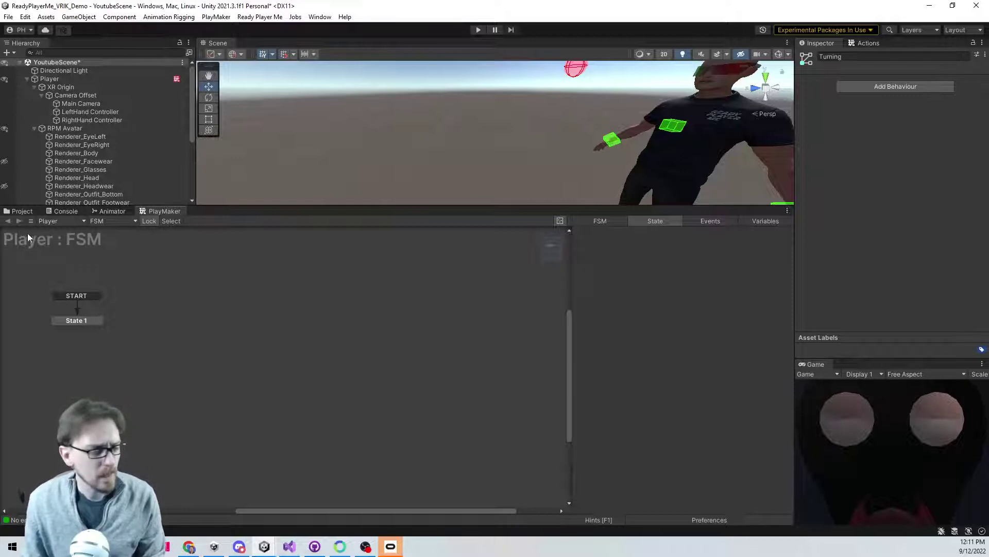
- Examine the Right Turn state's motion setting and the Left Turn clip's properties in the Assets Animations folder
click(112, 211)
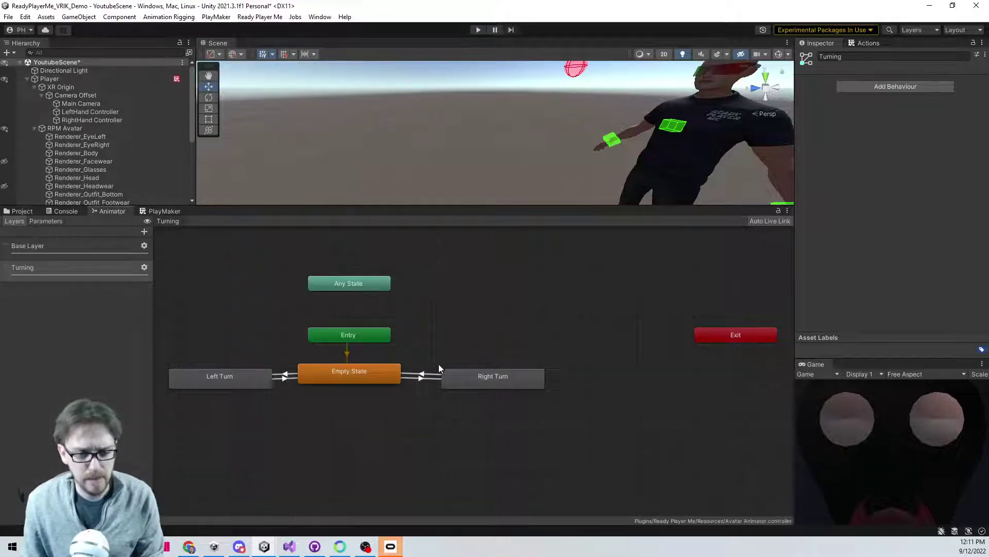
click(470, 380)
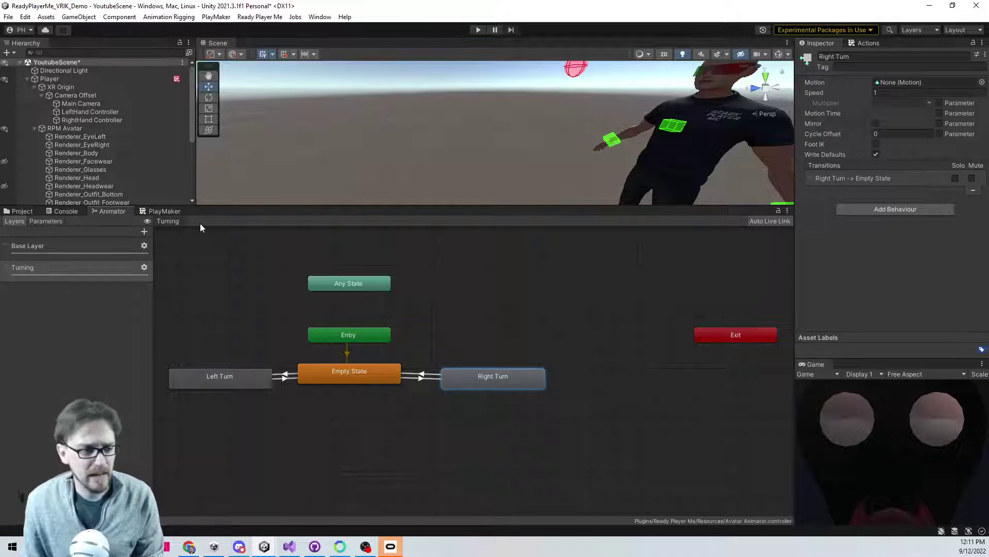
click(22, 212)
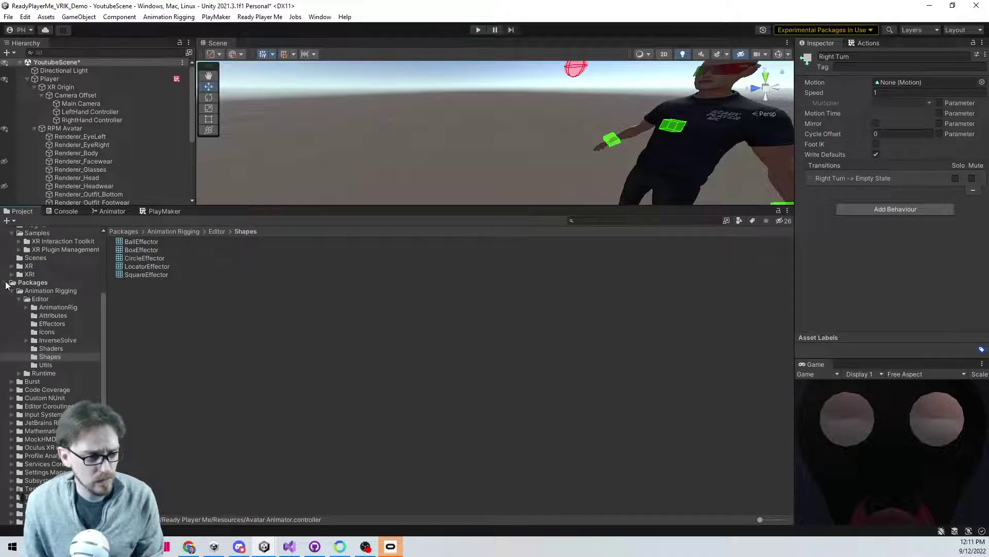
click(6, 283)
click(48, 279)
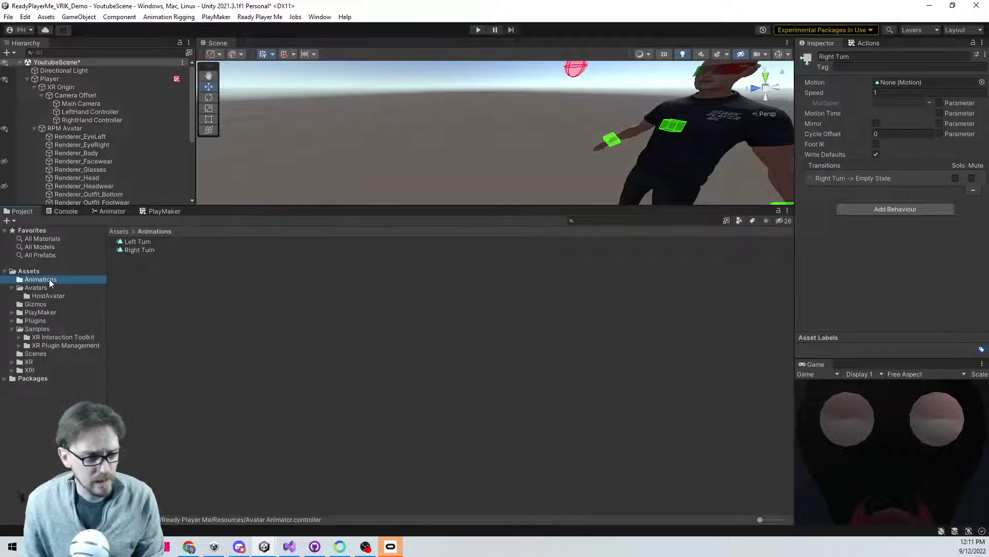
click(412, 241)
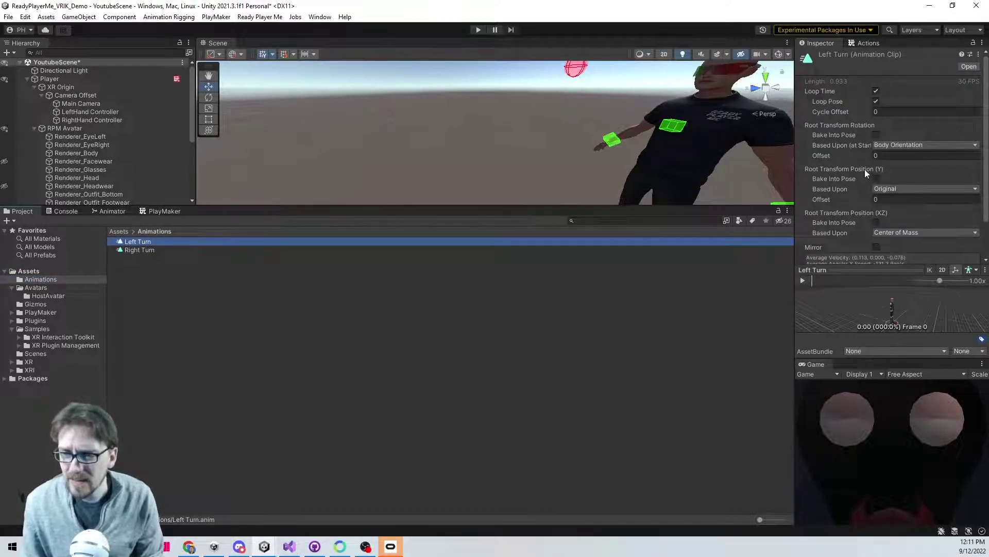
scroll(865, 168, down, 2)
scroll(867, 171, up, 2)
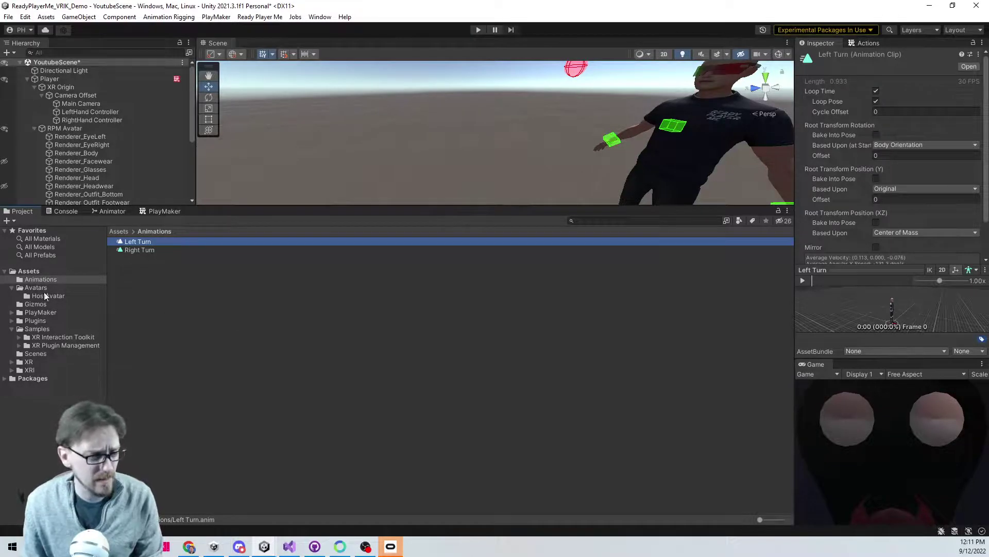
- Assign the Right Turn clip as the motion of the Right Turn state in the Turning layer
click(119, 211)
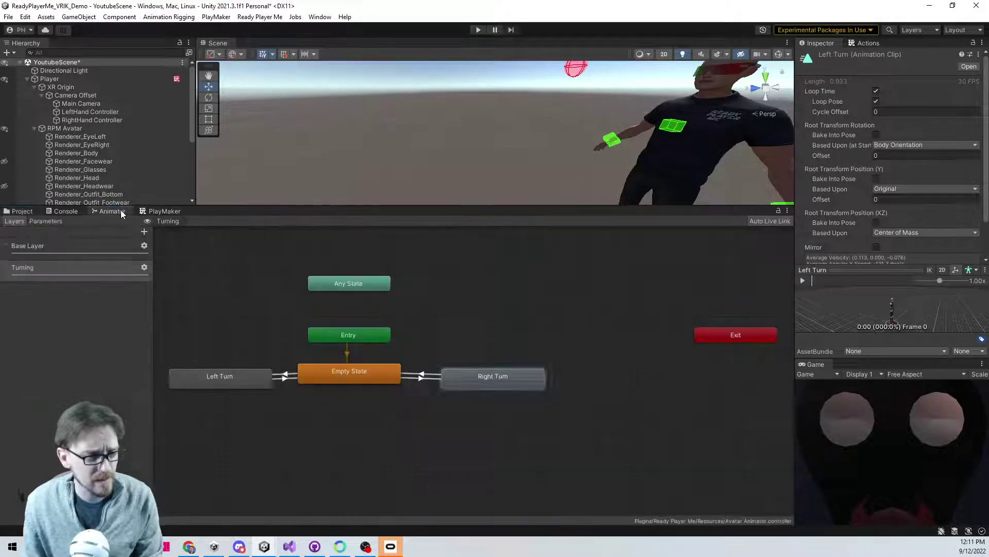
click(487, 384)
click(981, 82)
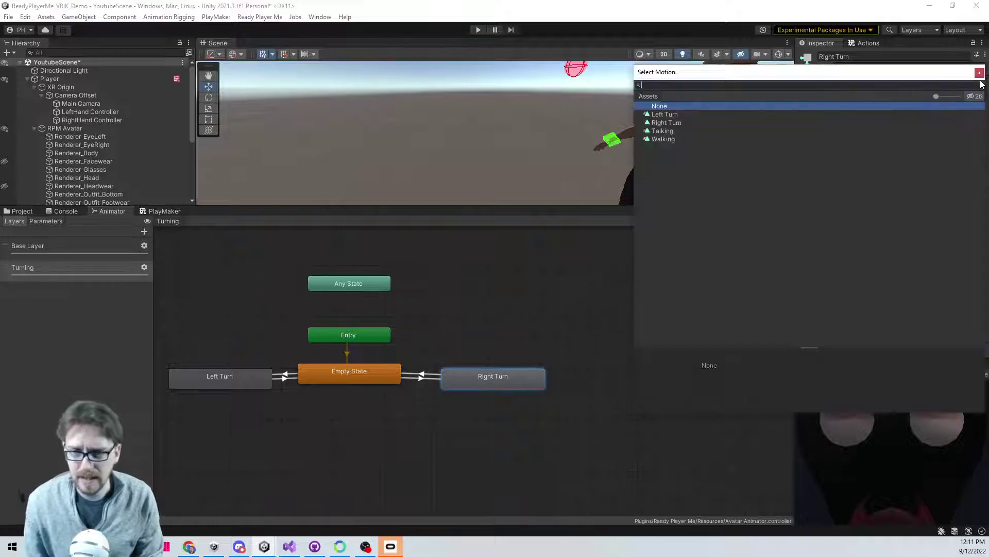
key(Down)
key(Down)
key(Return)
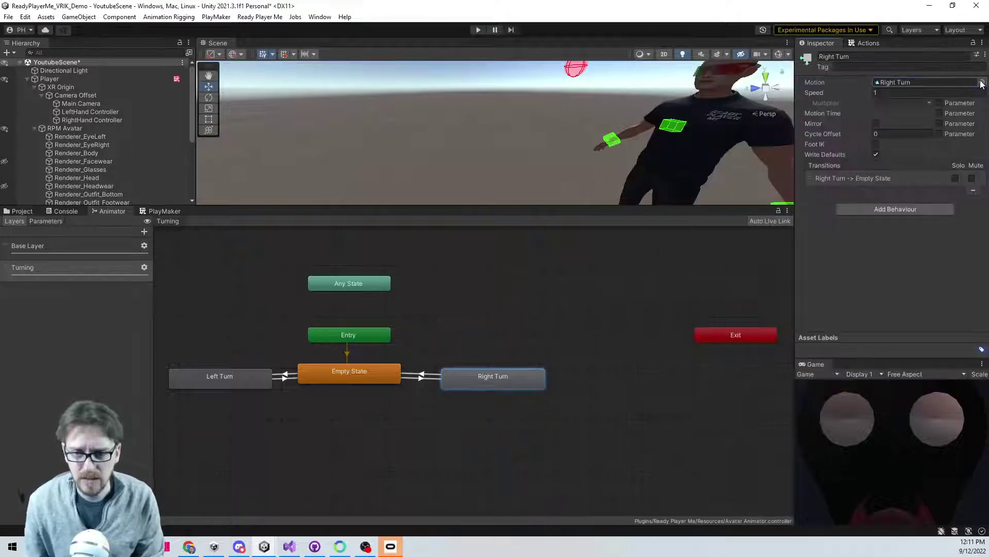
- Assign the Left Turn clip as the motion of the Left Turn state in the Turning layer
click(249, 385)
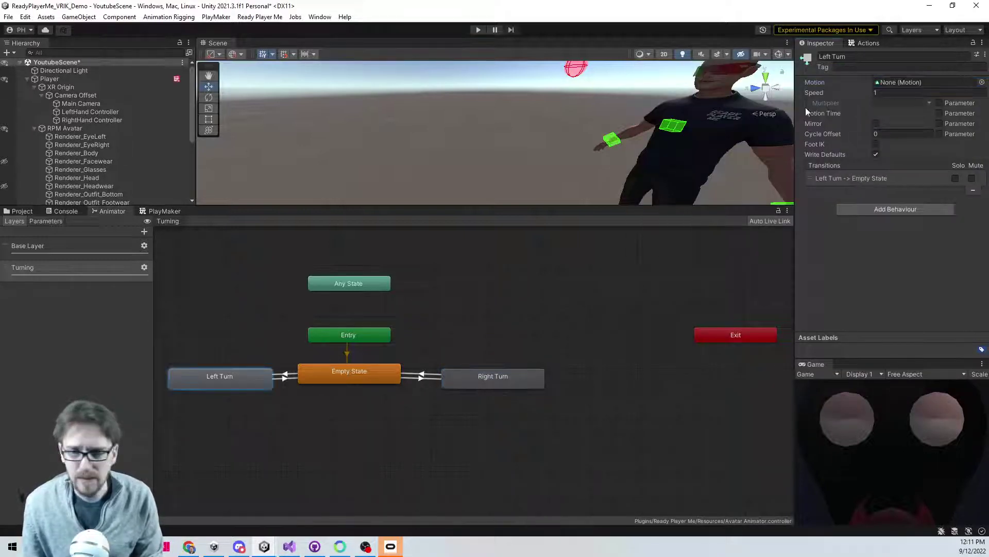
click(982, 82)
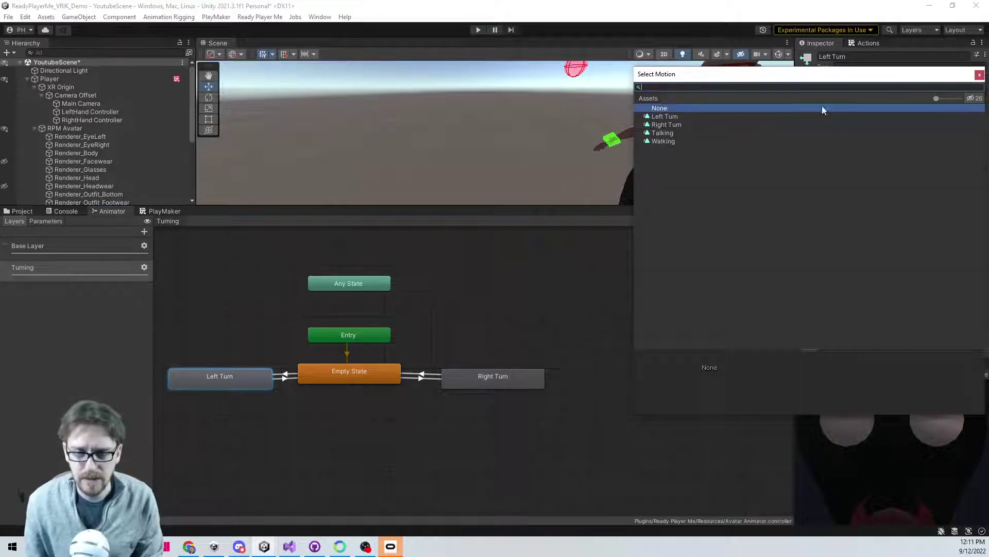
click(763, 117)
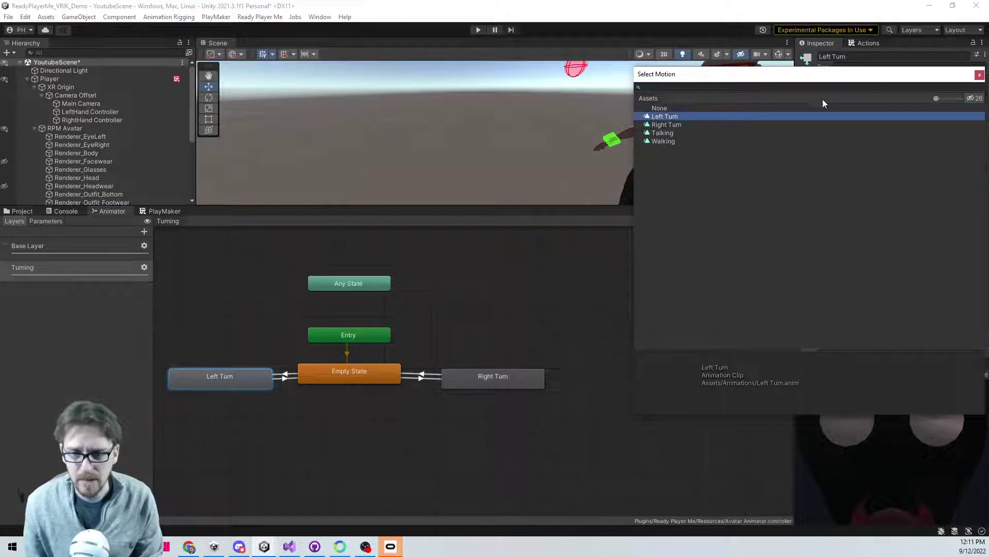
click(981, 76)
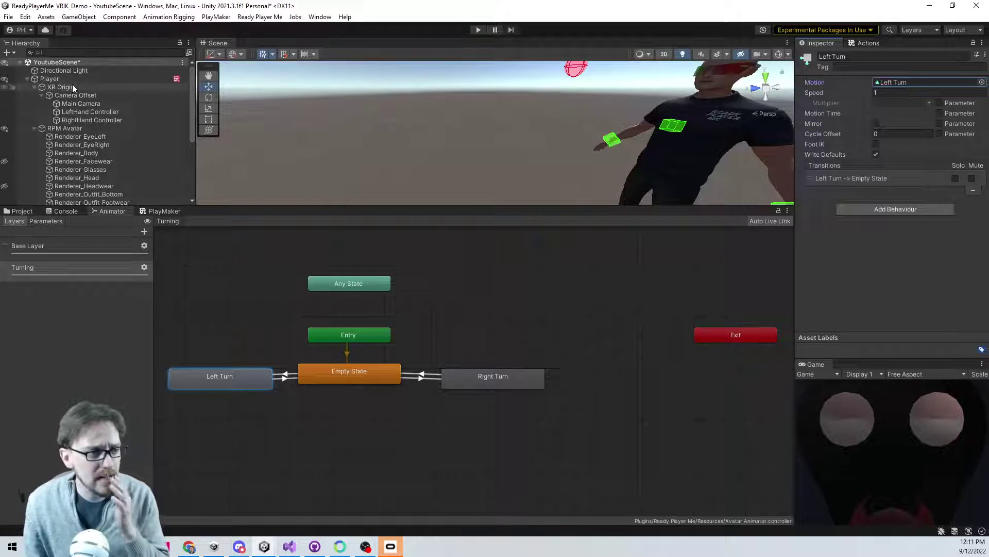
- Test the turning animations in Play mode with RPM Avatar selected and the Scene view enlarged, and stop the run
click(72, 128)
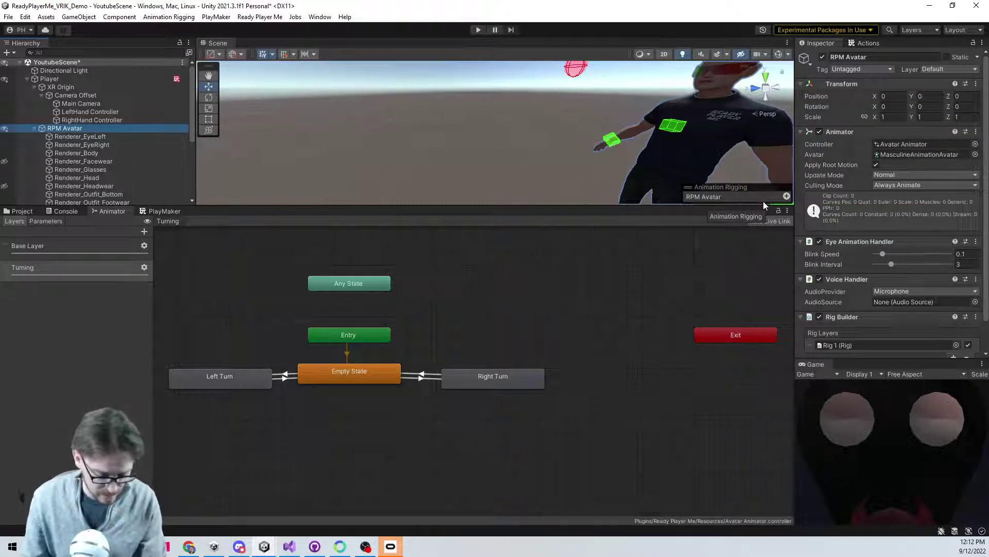
key(ctrl+p)
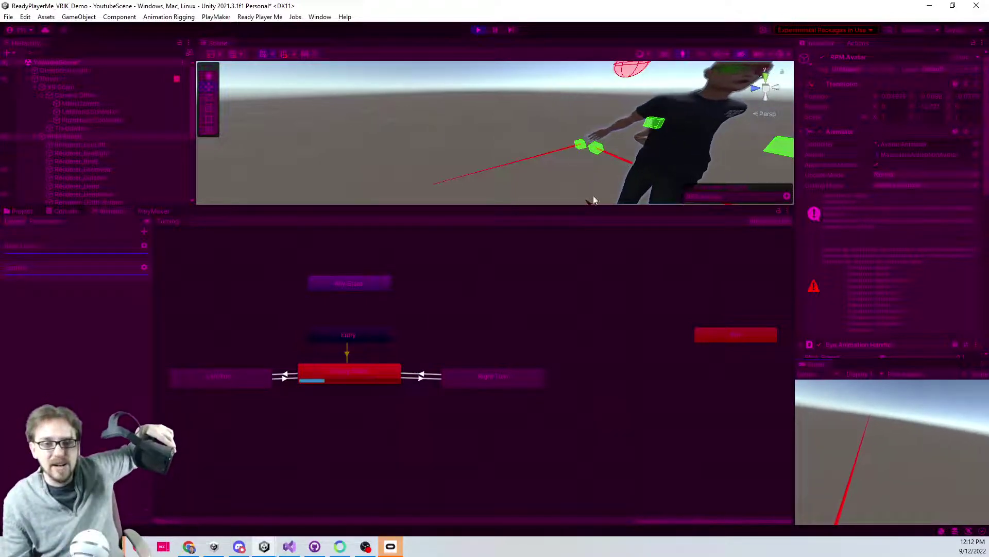
right_drag(592, 195, 624, 154)
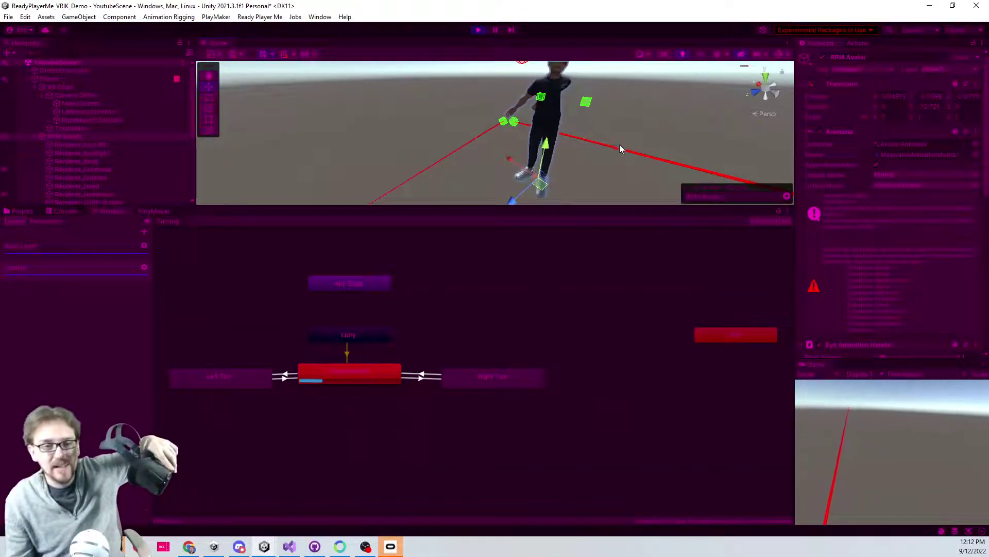
drag(607, 206, 588, 403)
right_drag(530, 186, 583, 196)
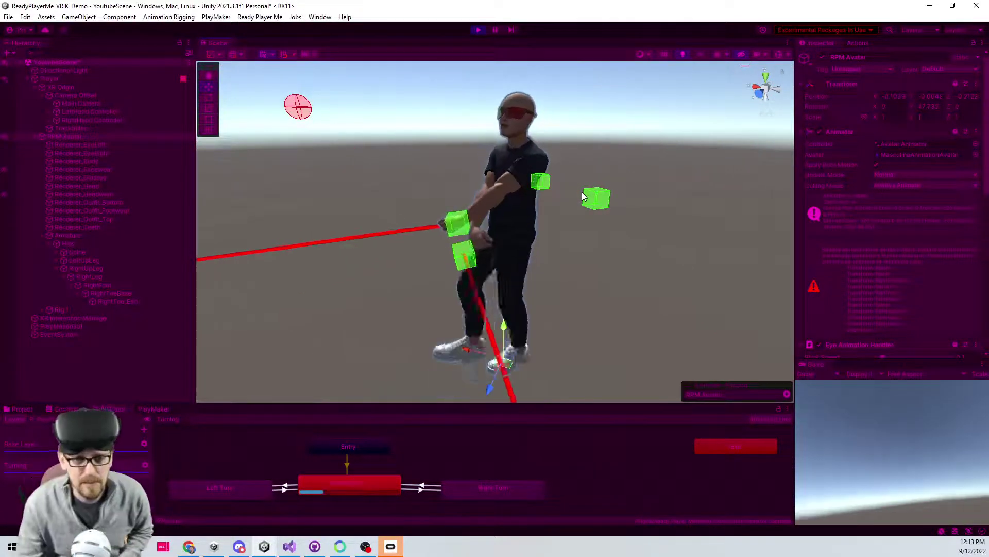
click(479, 30)
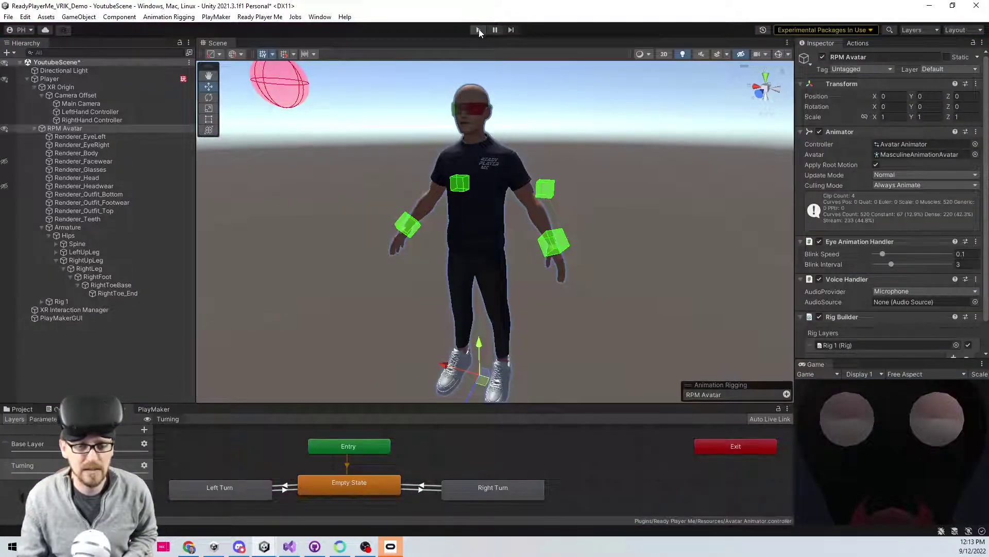
- Run the scene in Play mode again to examine how the avatar's body and feet follow the headset, and stop it
click(479, 30)
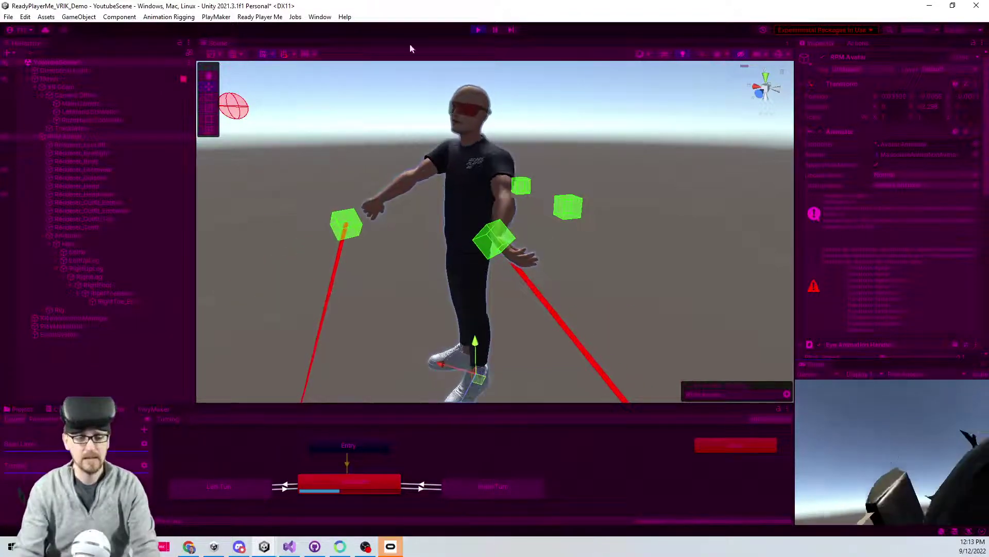
right_drag(453, 193, 574, 233)
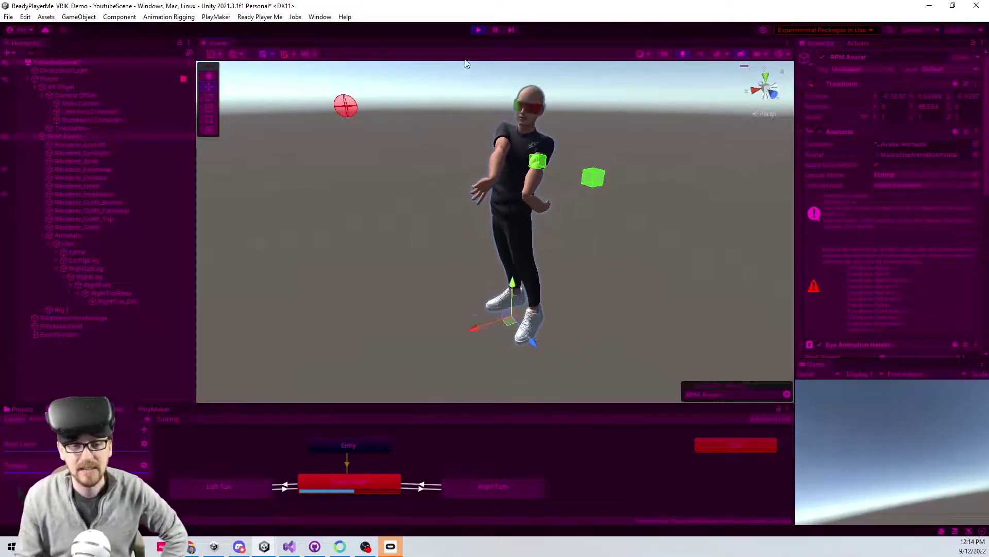
click(478, 30)
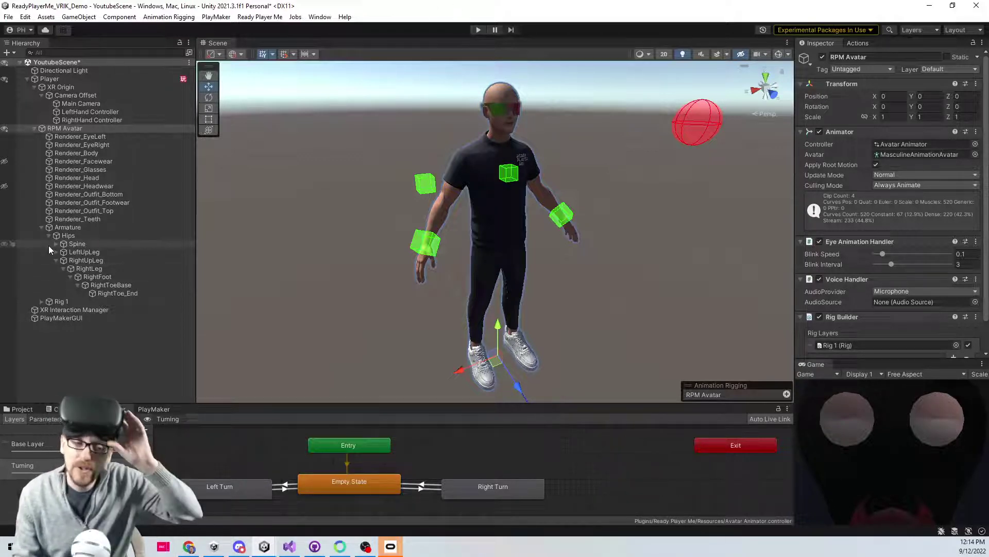
- Examine Rig 1's children, the Main Camera, the Hips bone and the RPM Avatar object in the hierarchy
click(41, 301)
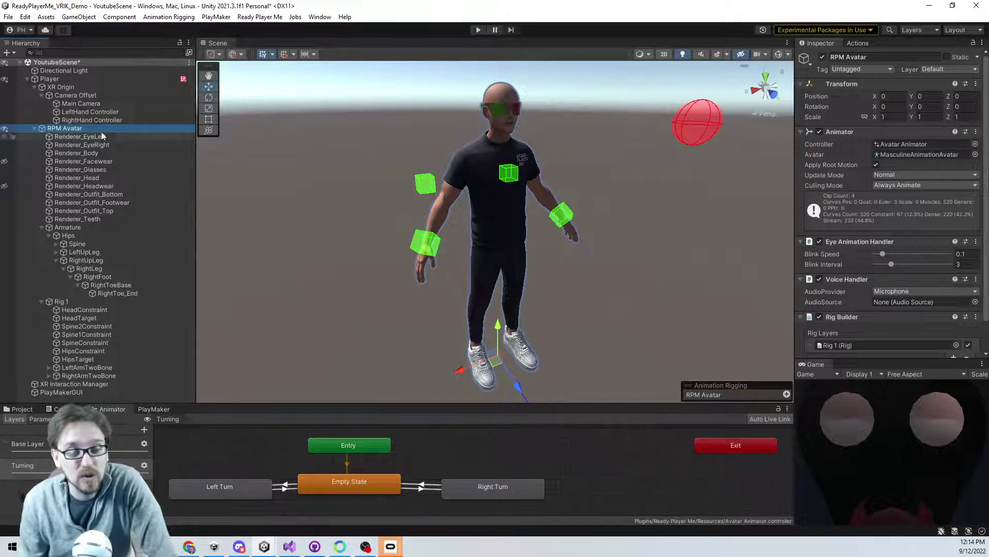
click(79, 104)
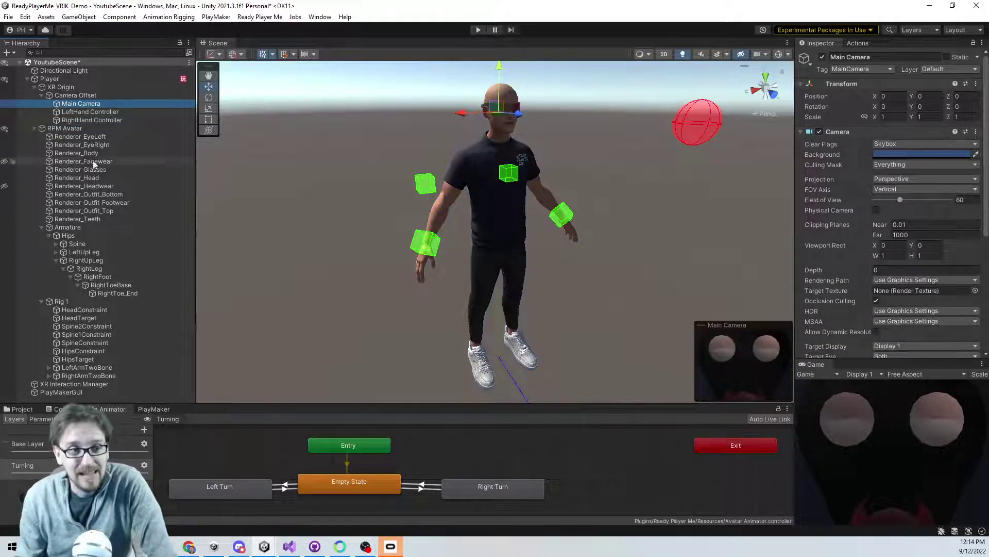
click(78, 237)
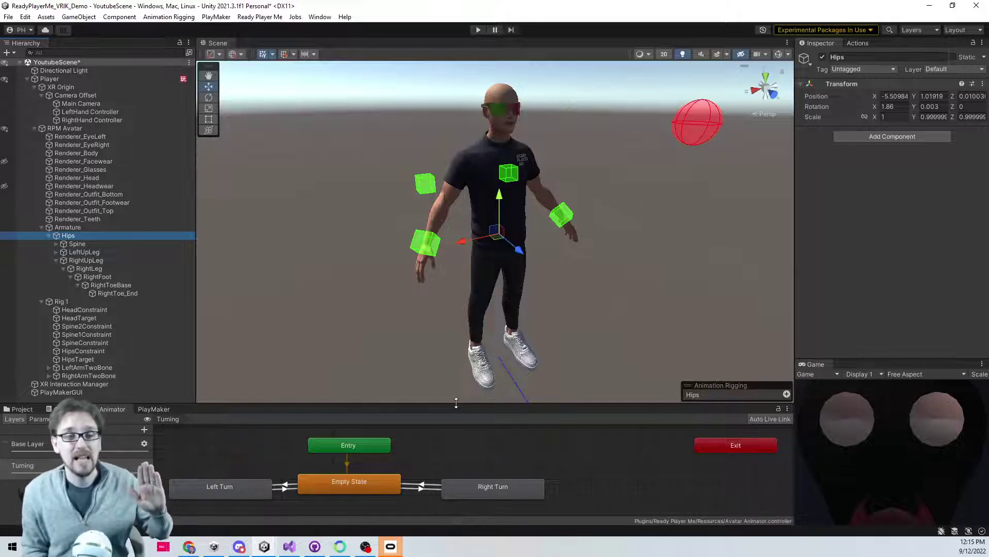
click(58, 128)
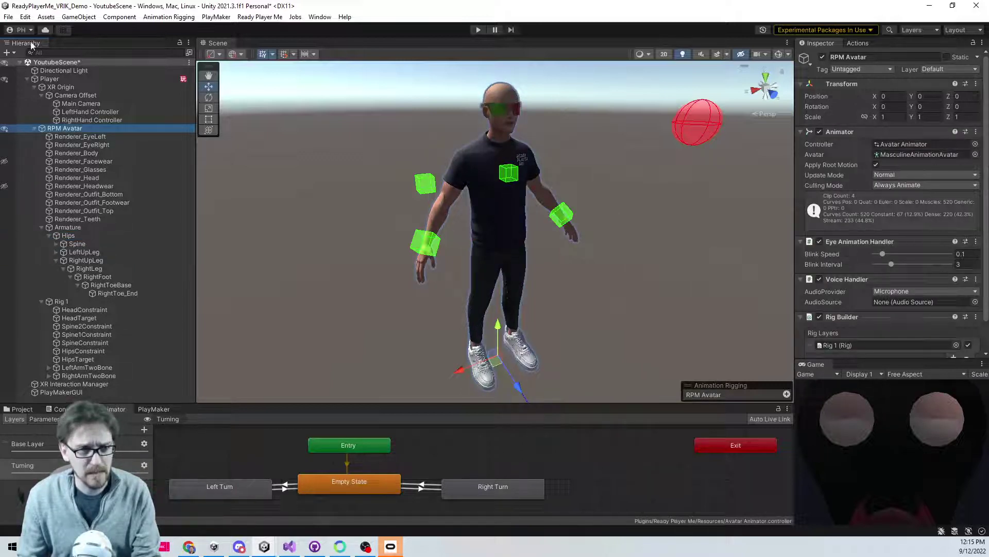
- Save the YoutubeScene scene and the project
click(8, 16)
click(26, 66)
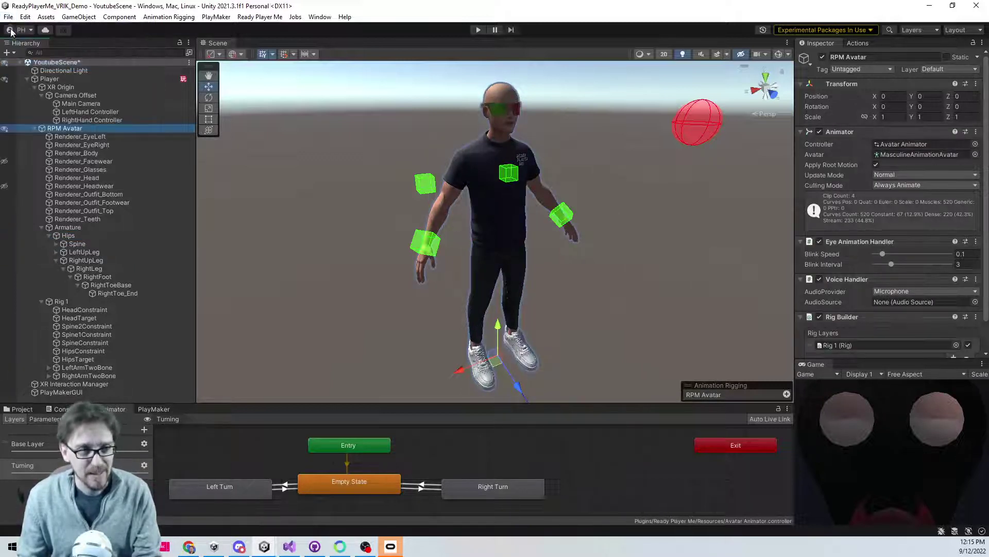
click(9, 17)
click(36, 126)
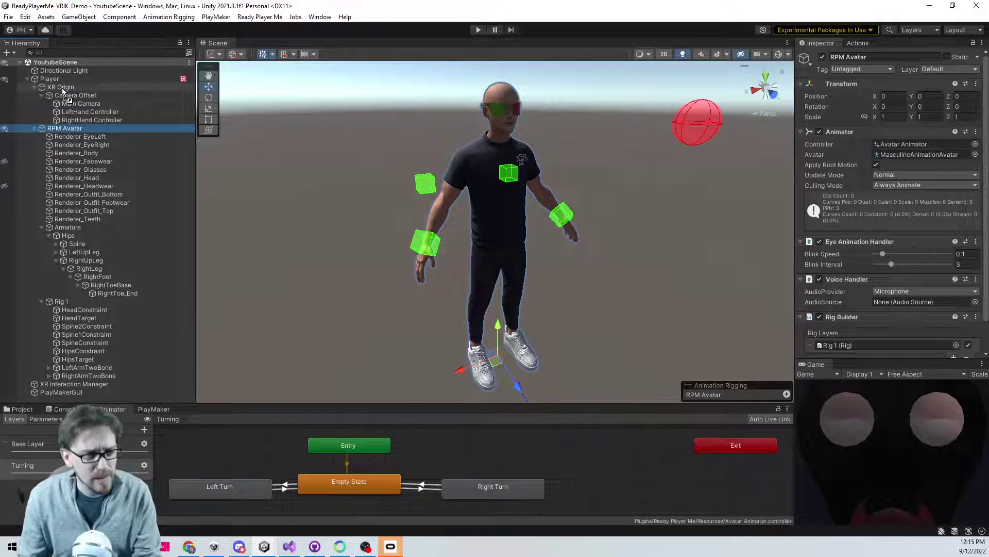
- Make RPM Avatar a child of XR Origin, test the scene in Play mode, and stop it
drag(62, 87, 62, 87)
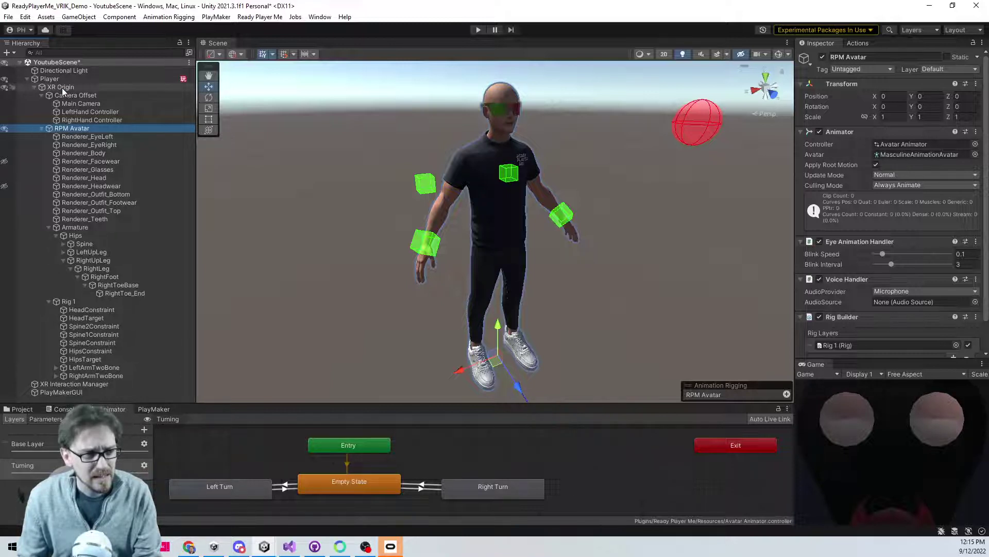
click(62, 87)
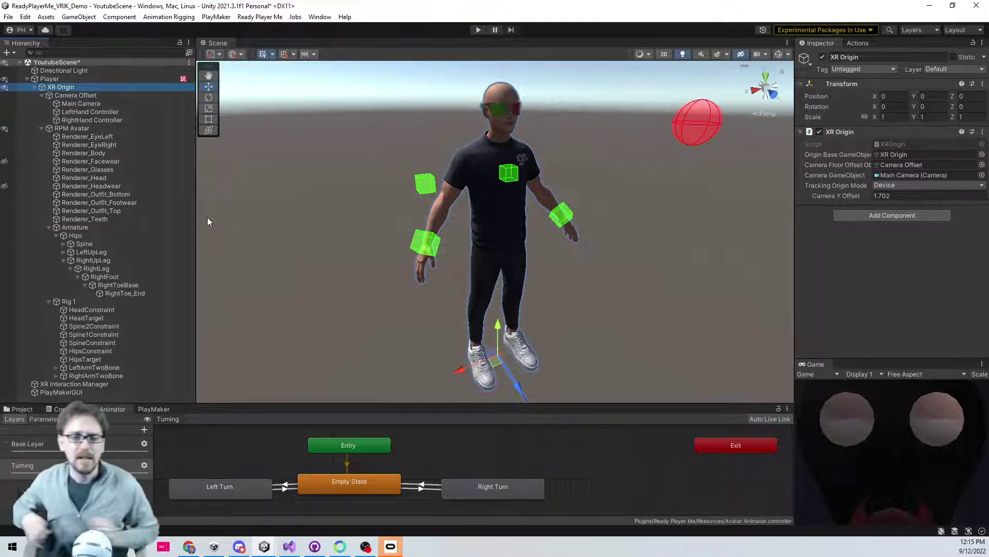
click(479, 30)
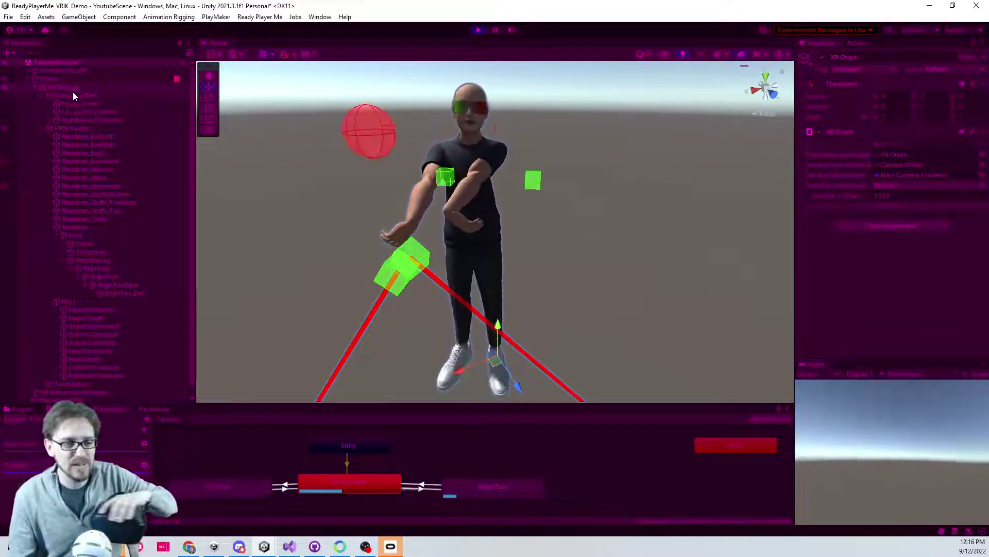
click(478, 30)
- Make RPM Avatar a child of Main Camera, test the scene in Play mode, and stop it
drag(66, 129, 85, 104)
click(478, 30)
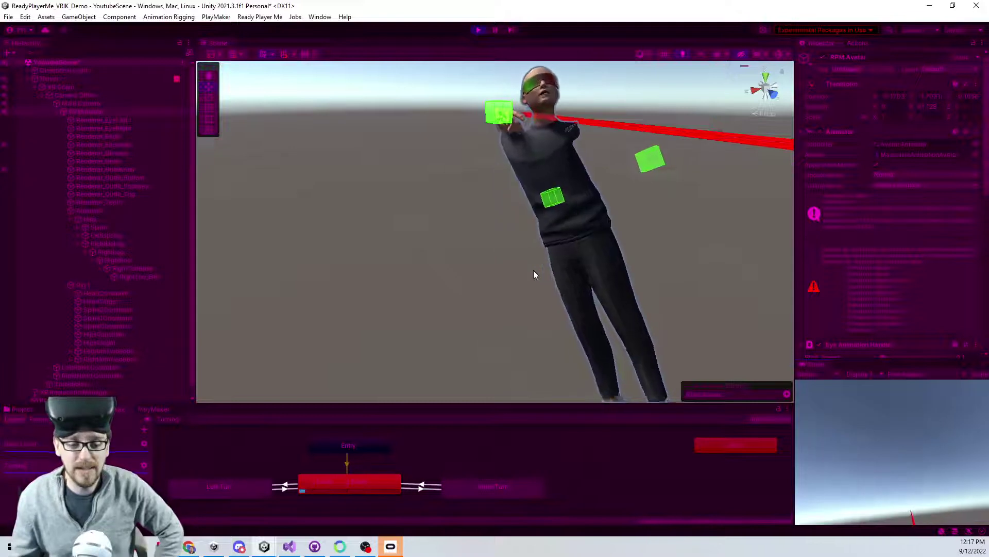
click(479, 31)
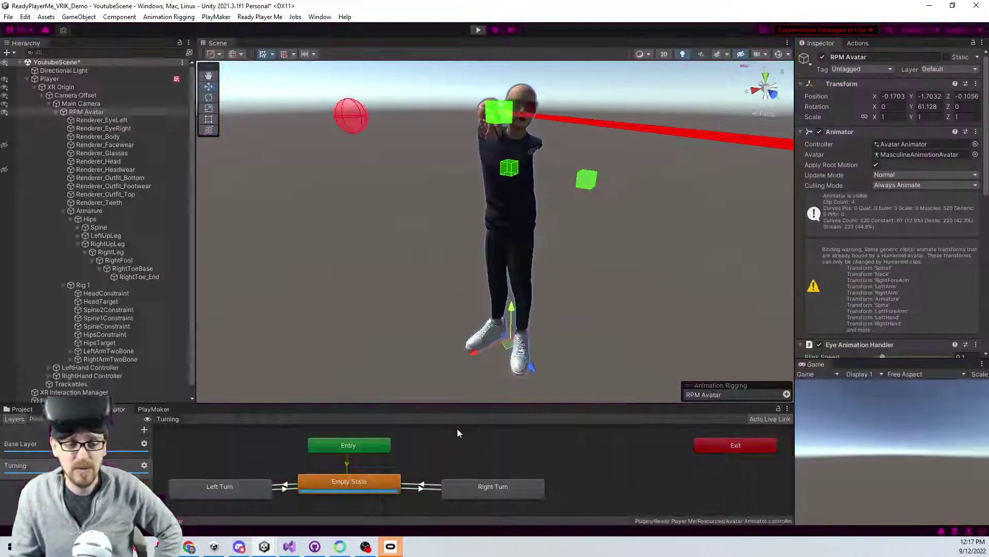